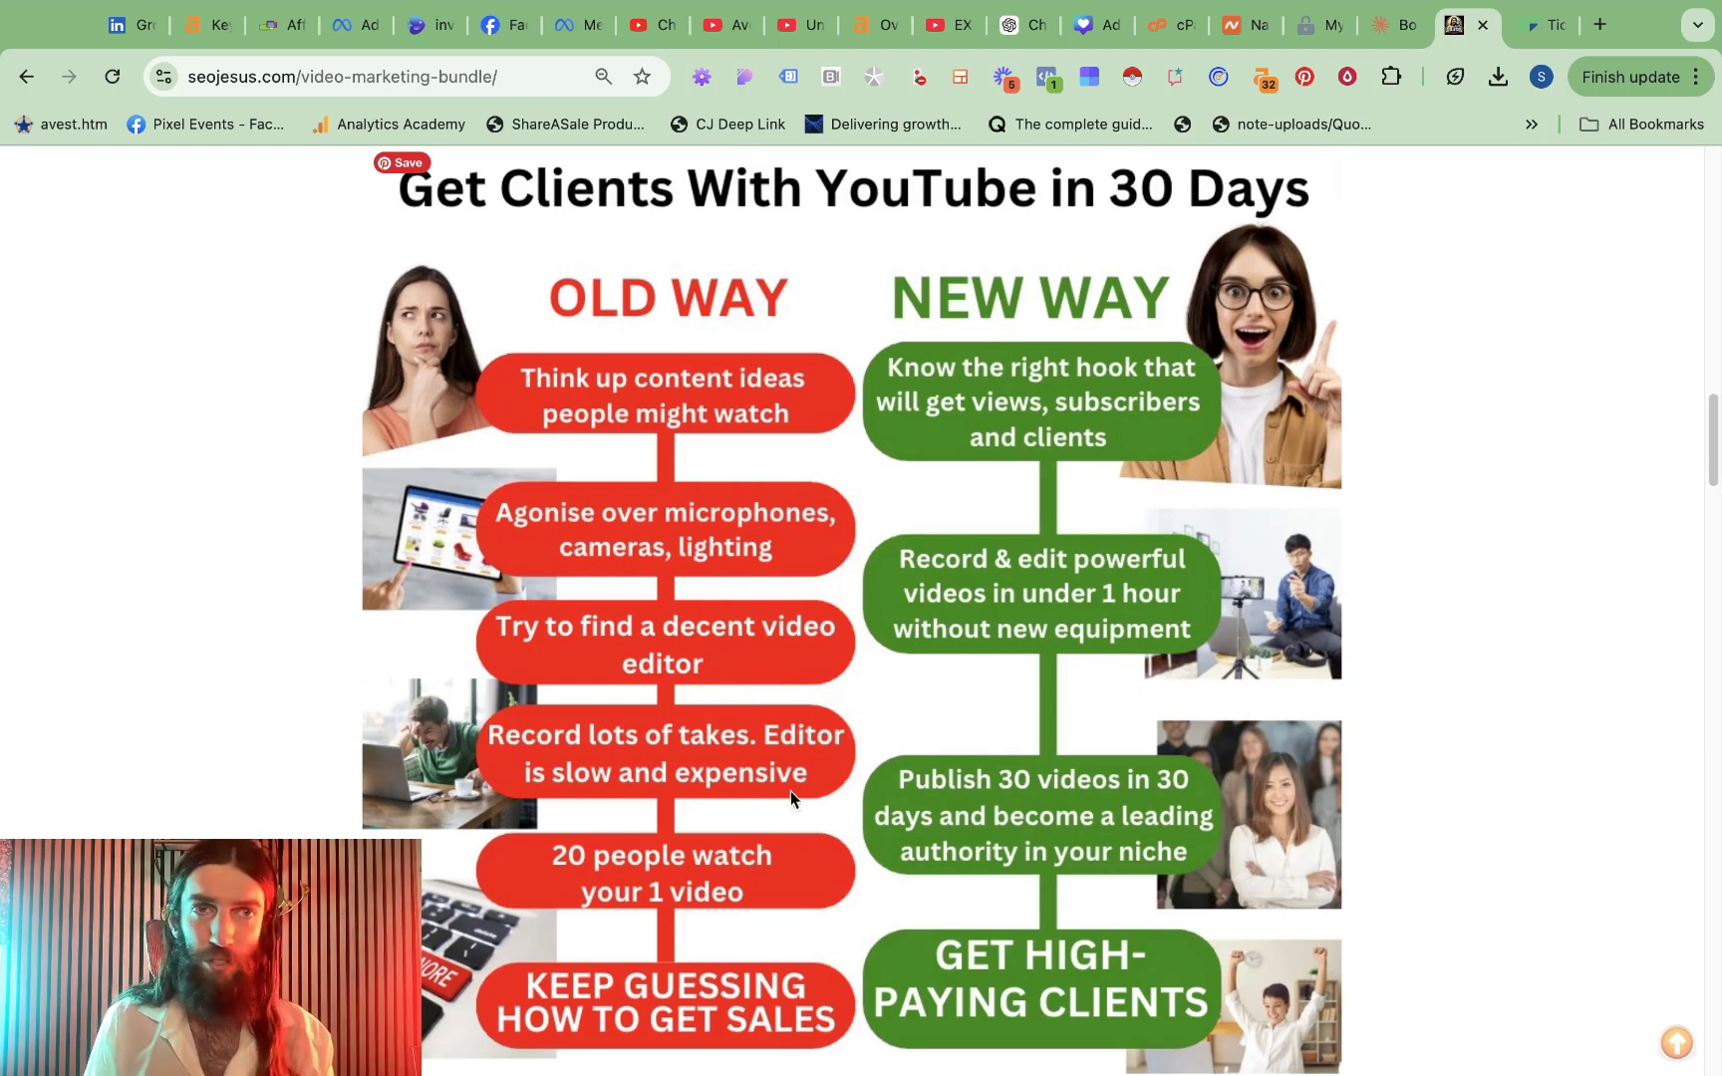
Scroll through the chat to review the Traditional vs SEO Jesus contrasting points
scroll(1185, 593, "up", 15)
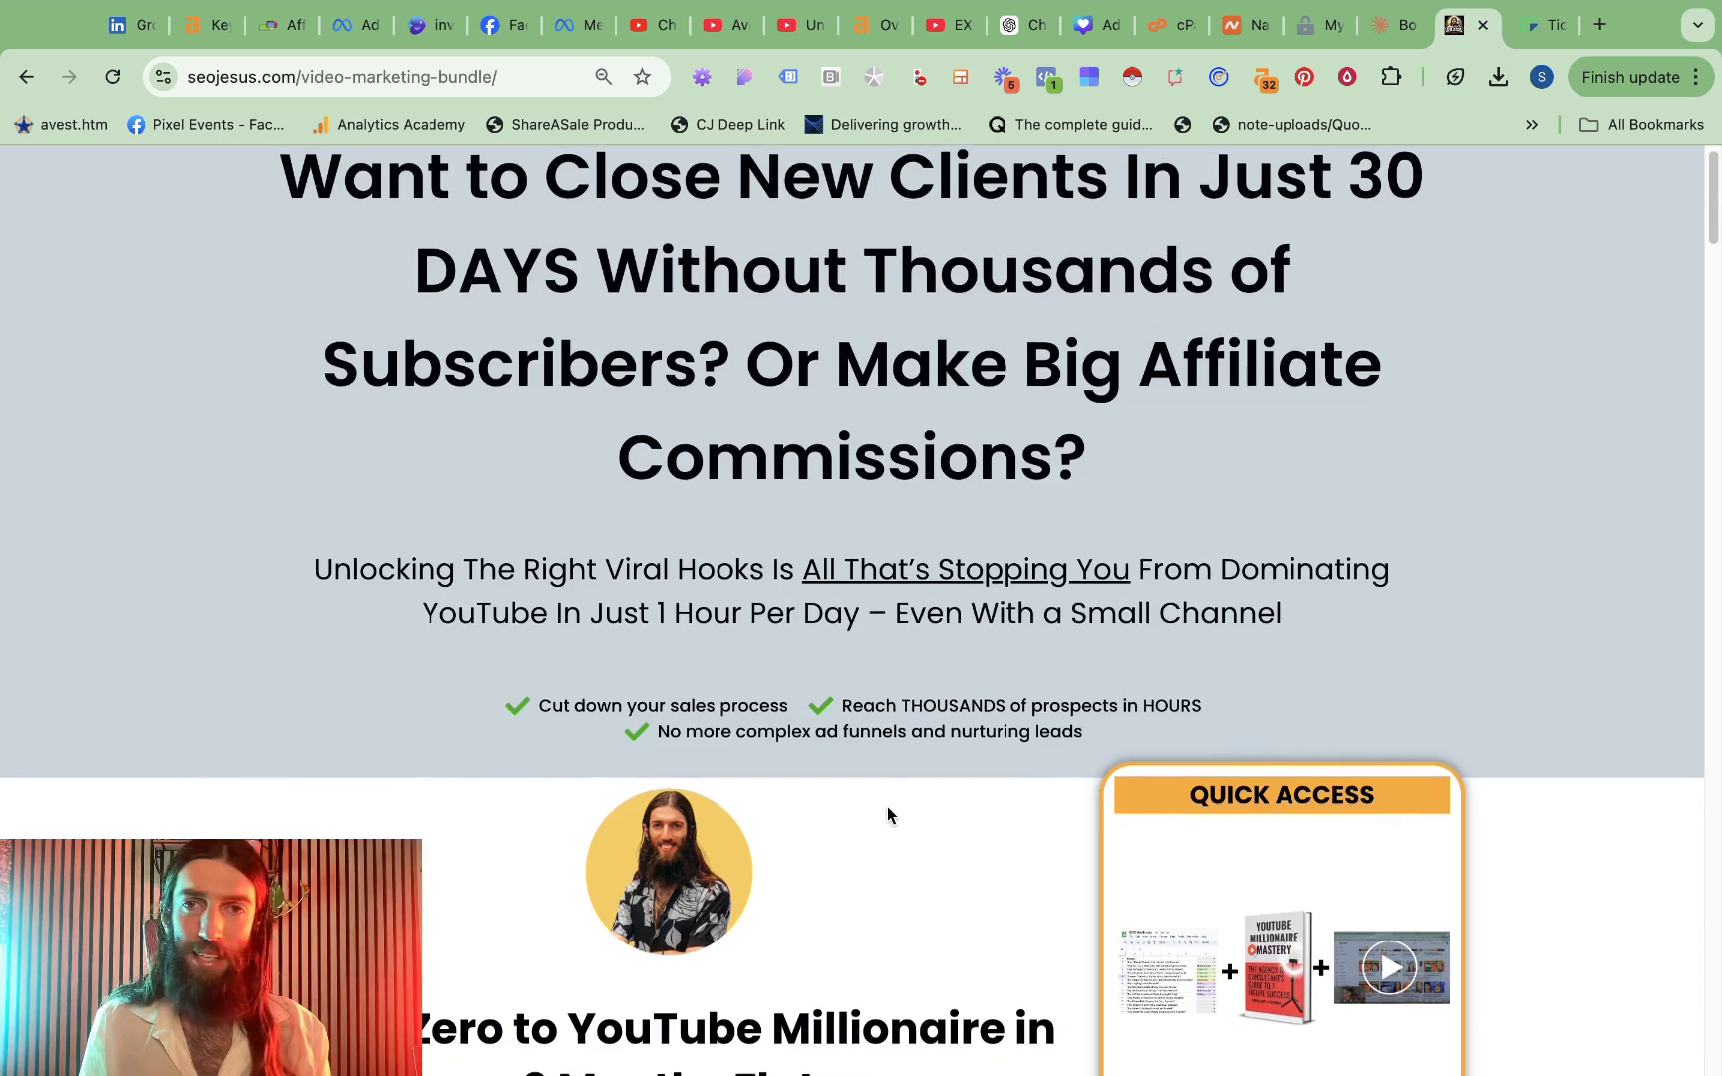
scroll(887, 806, "up", 1)
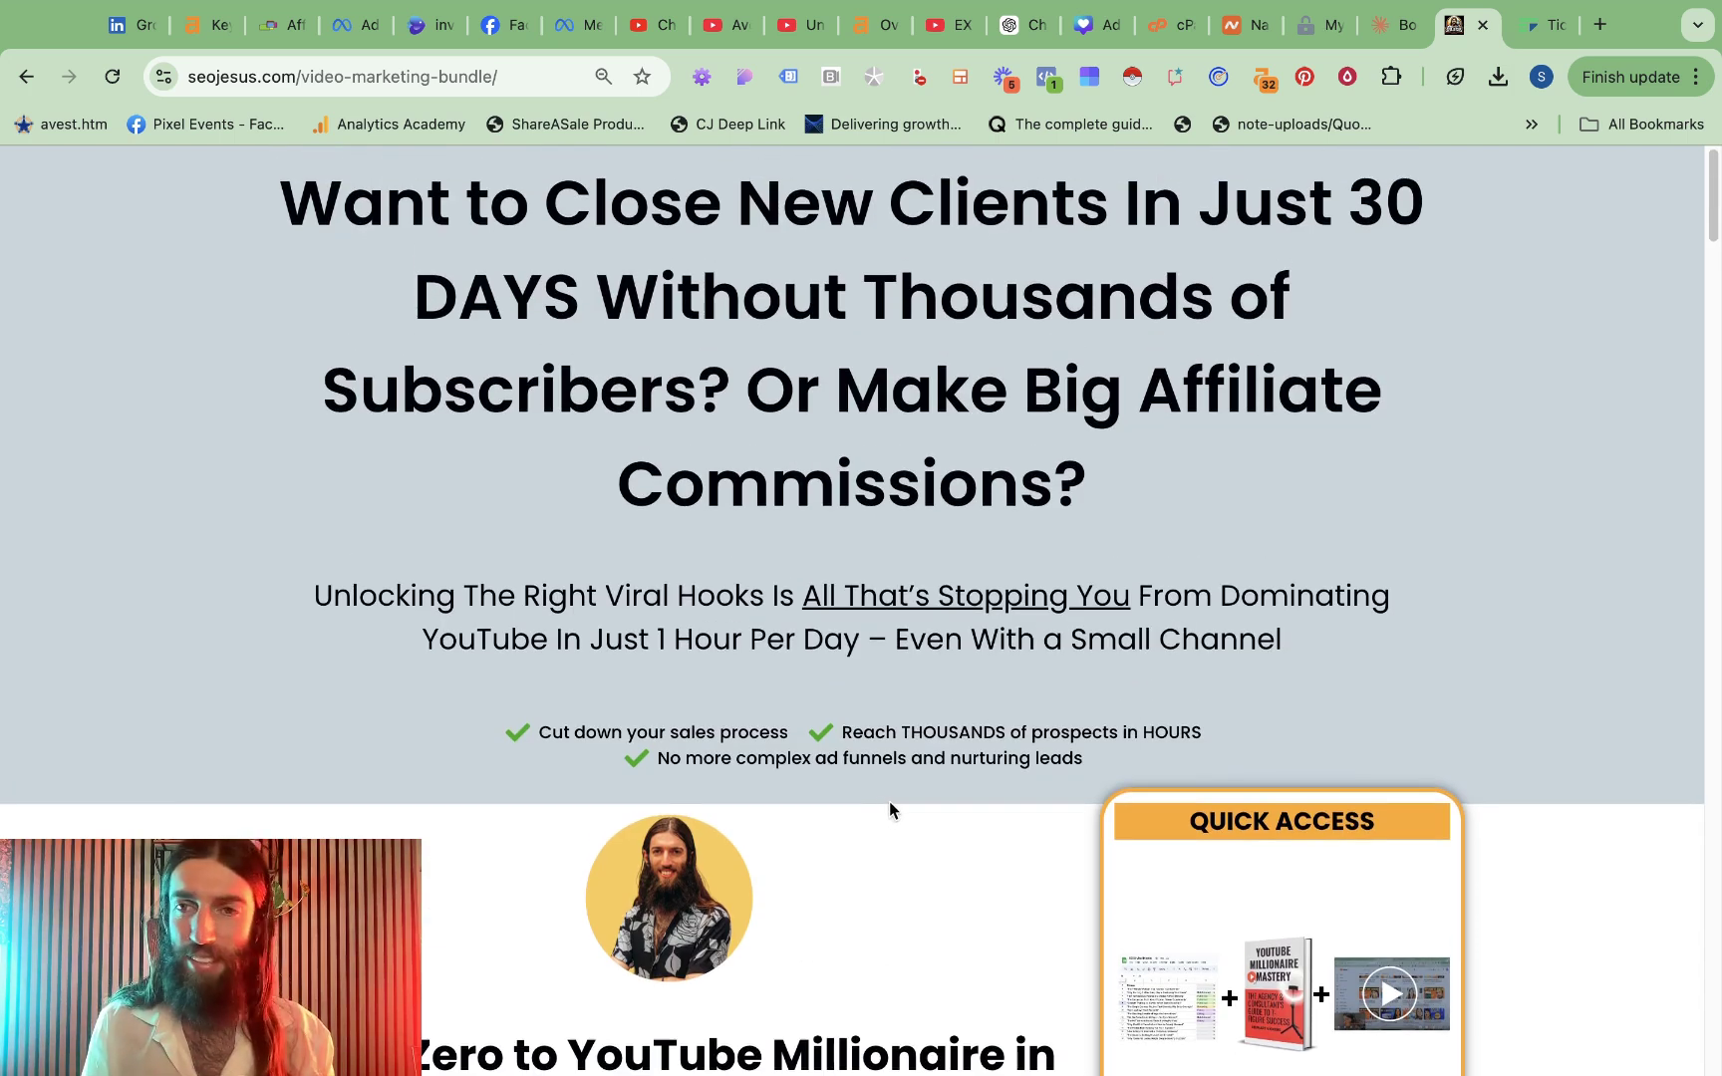
scroll(889, 802, "down", 12)
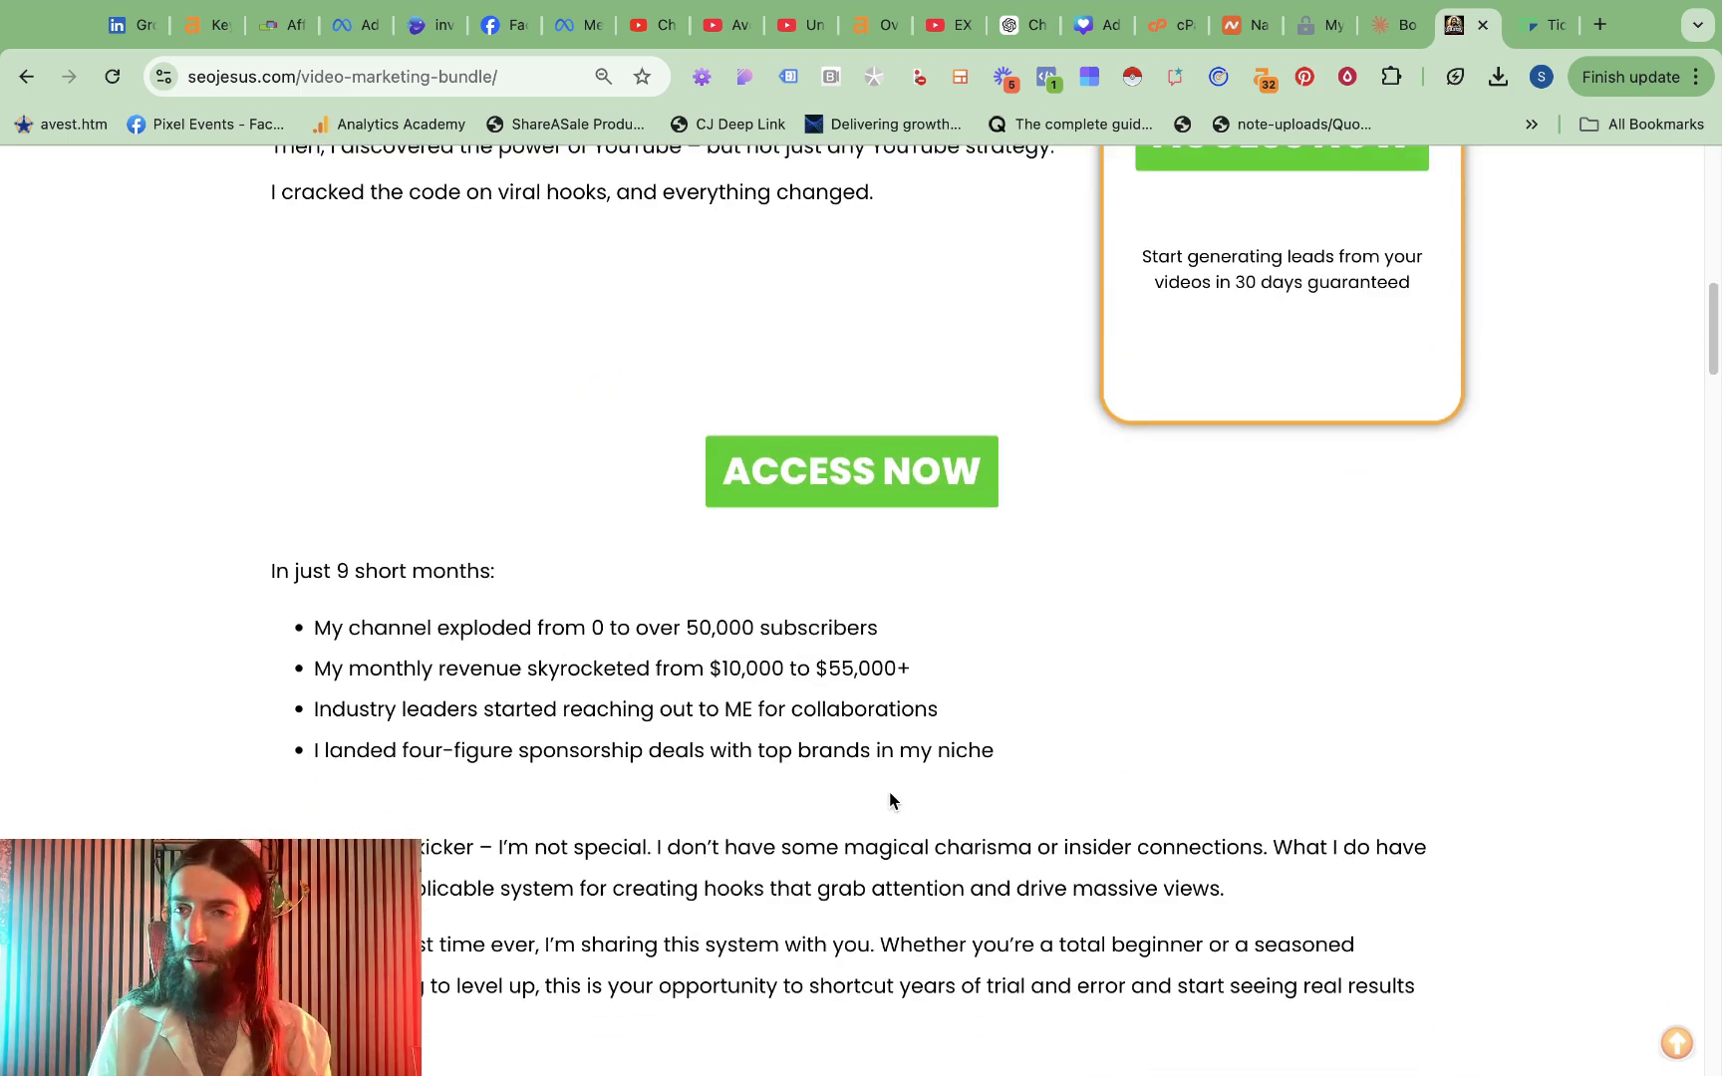
scroll(890, 800, "down", 1)
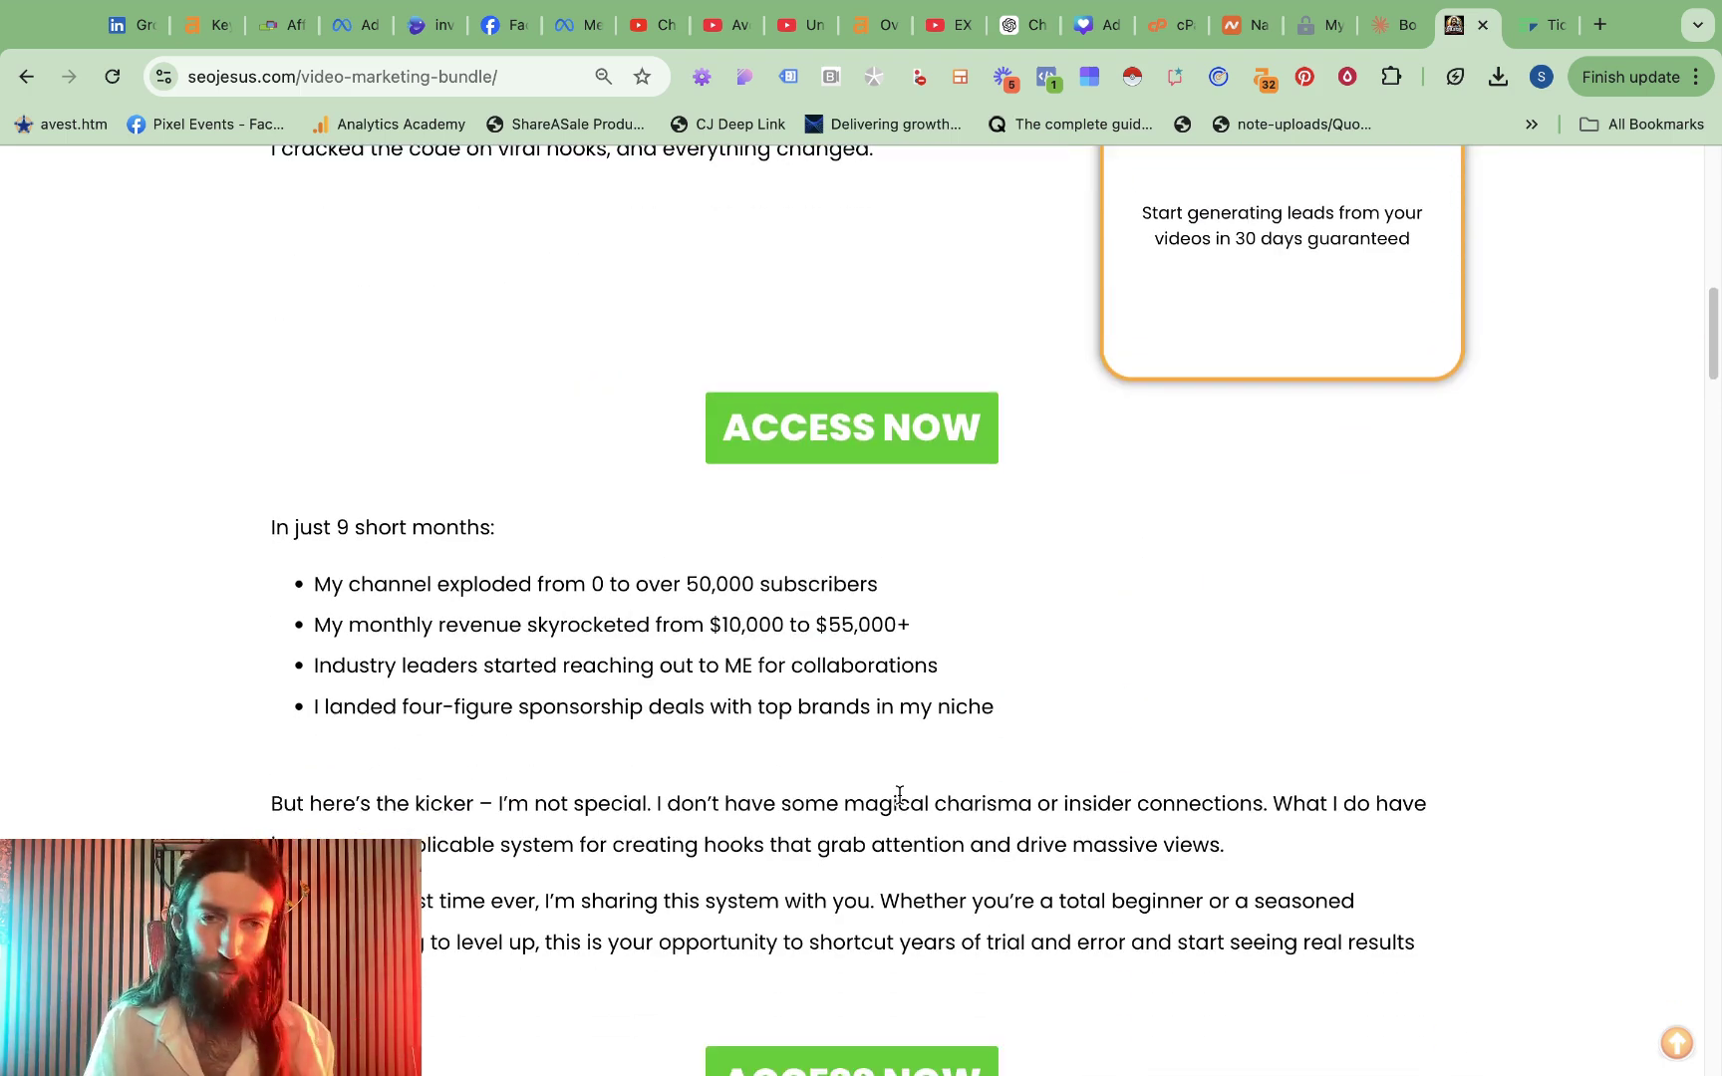
scroll(901, 797, "down", 10)
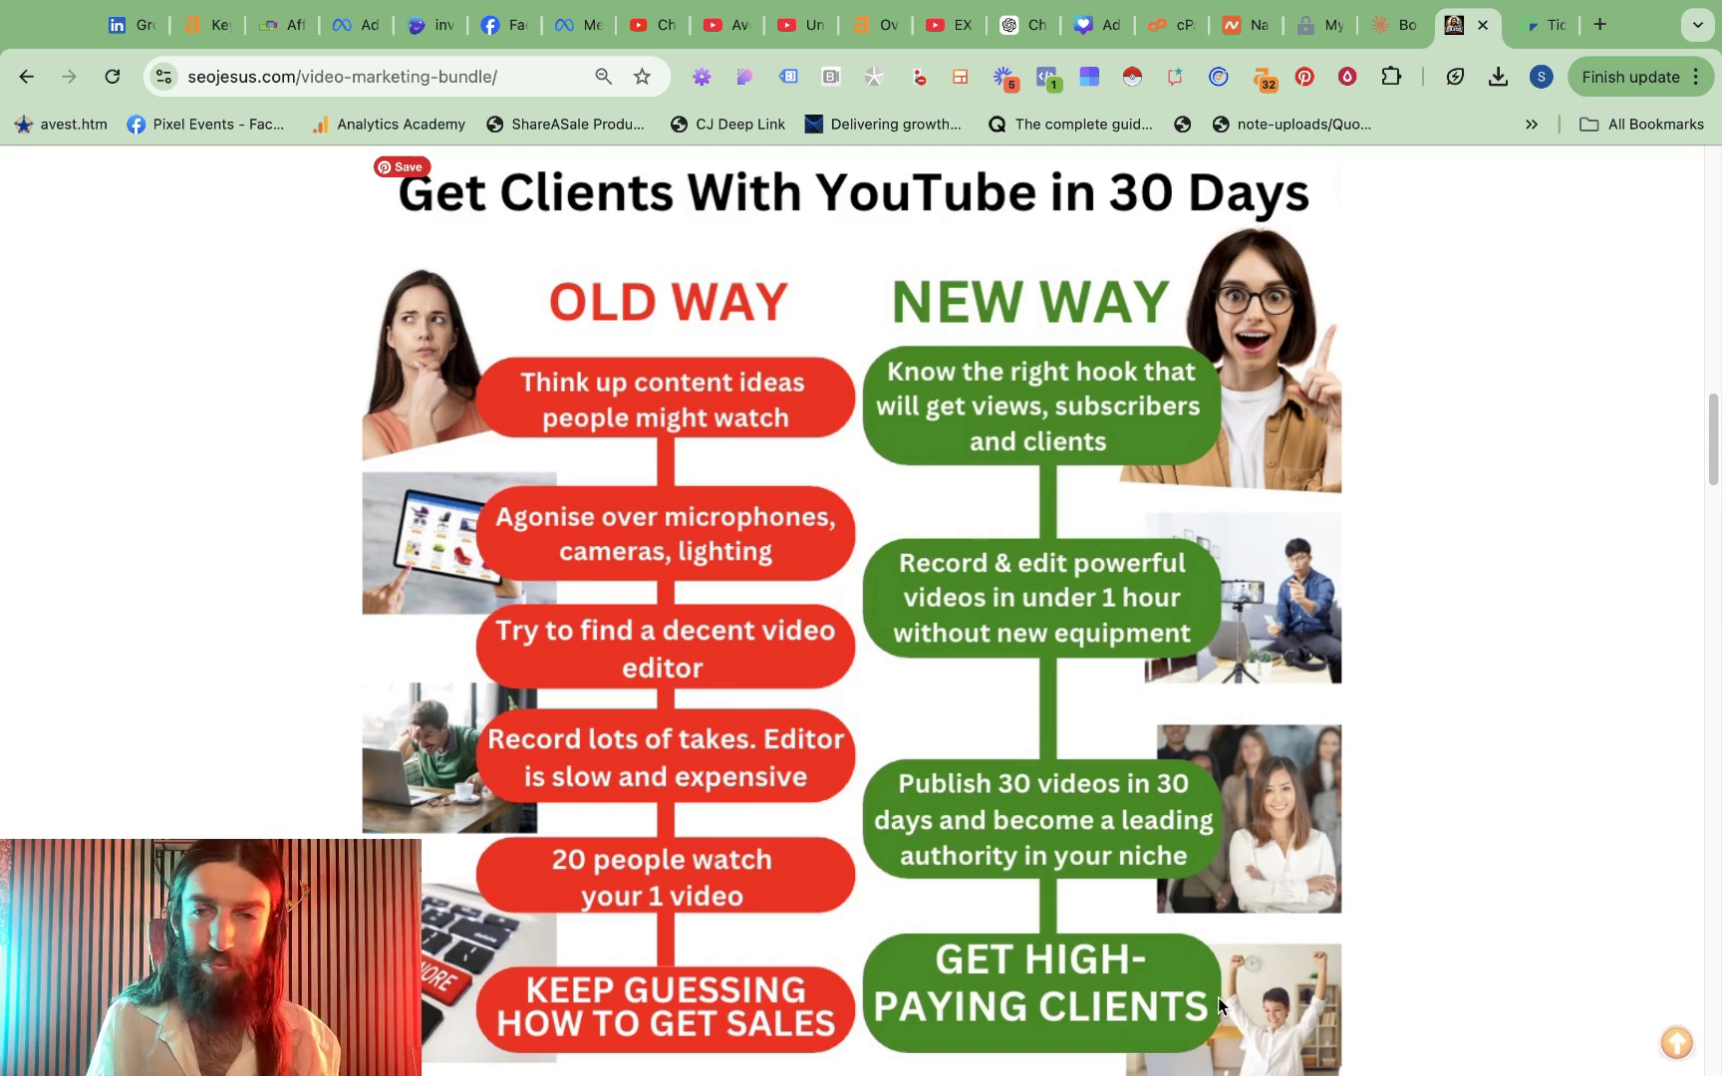
scroll(1558, 808, "down", 1)
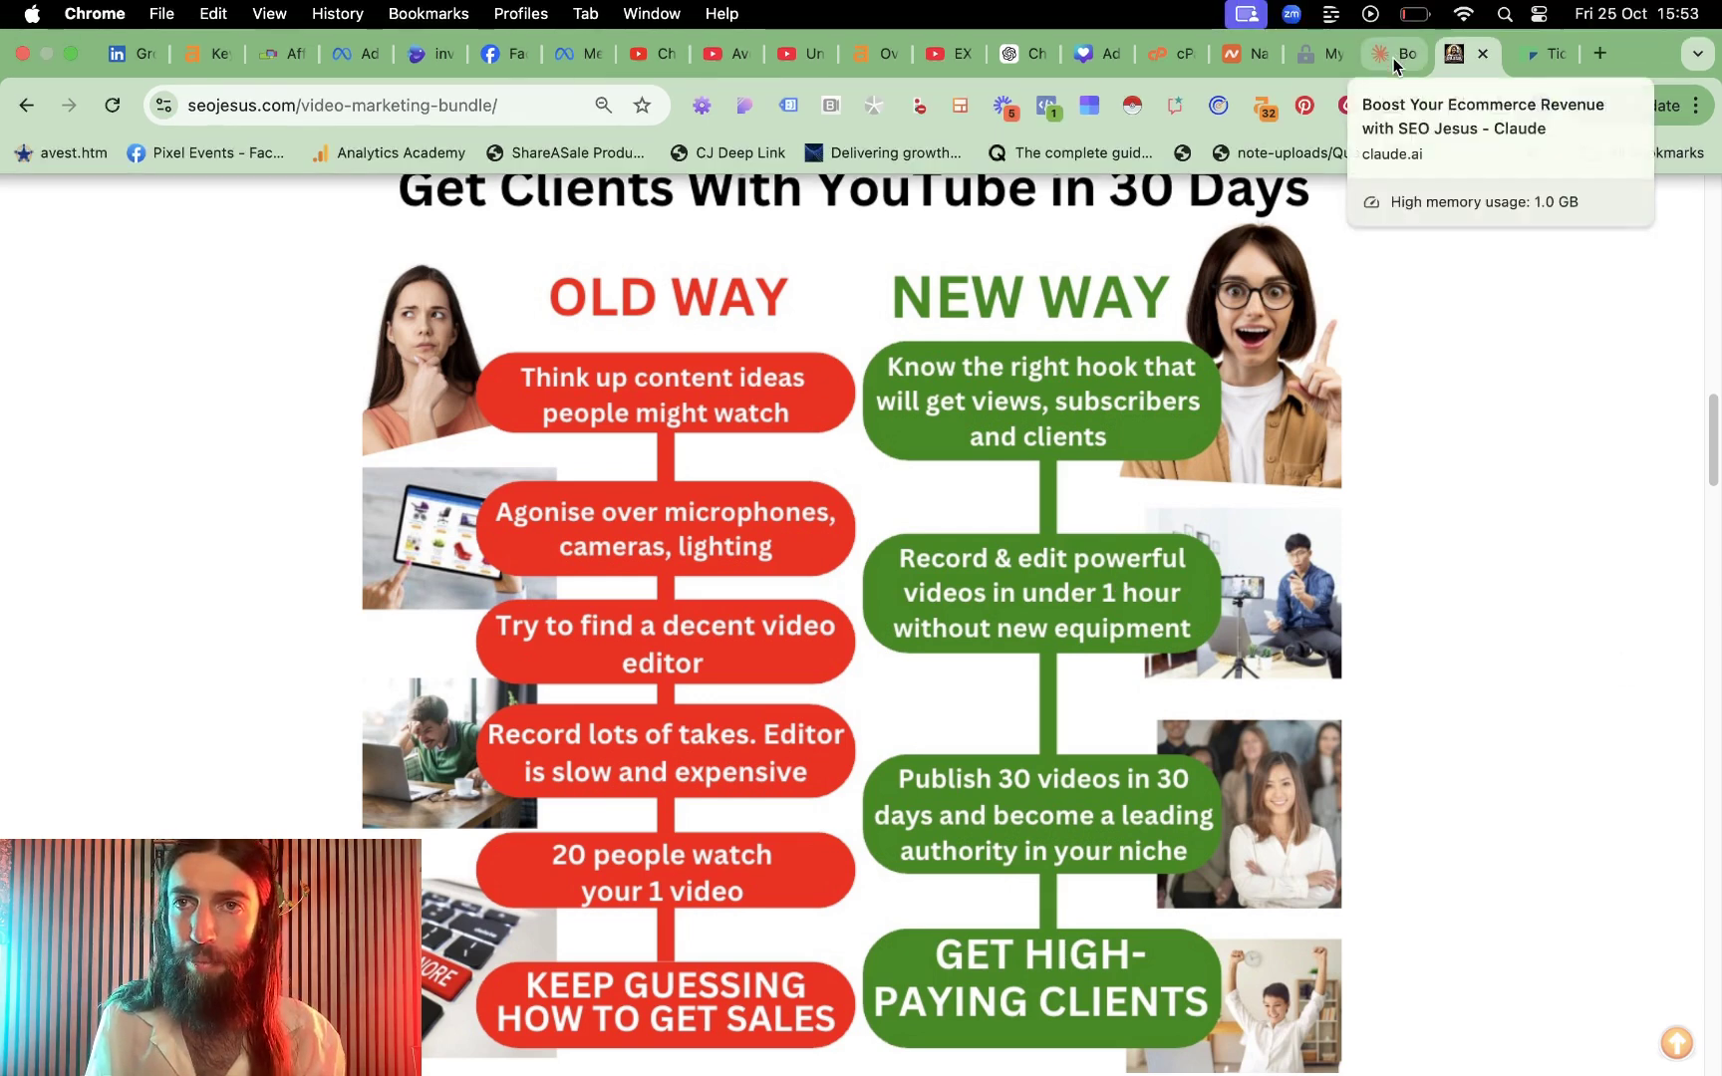
Switch to the SEO Jesus Claude chat and view the flow diagram's Mermaid source code
left_click(1394, 59)
scroll(548, 546, "up", 3)
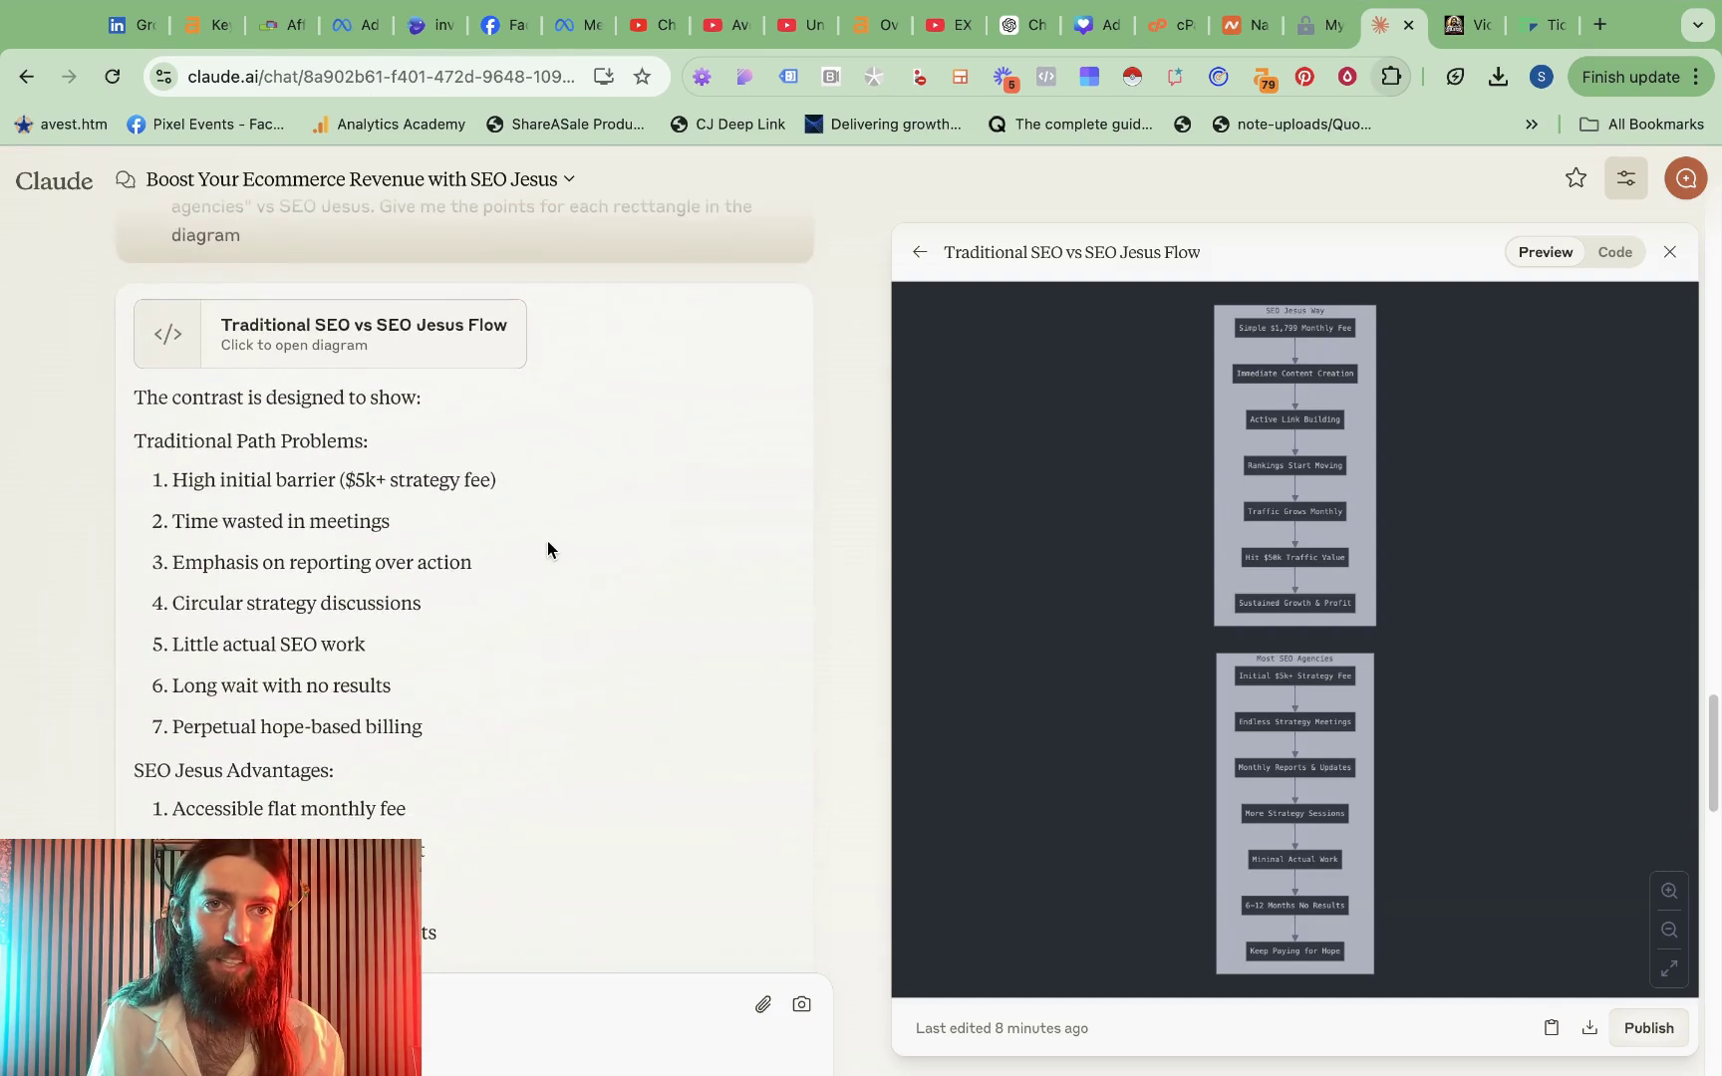
scroll(513, 382, "up", 2)
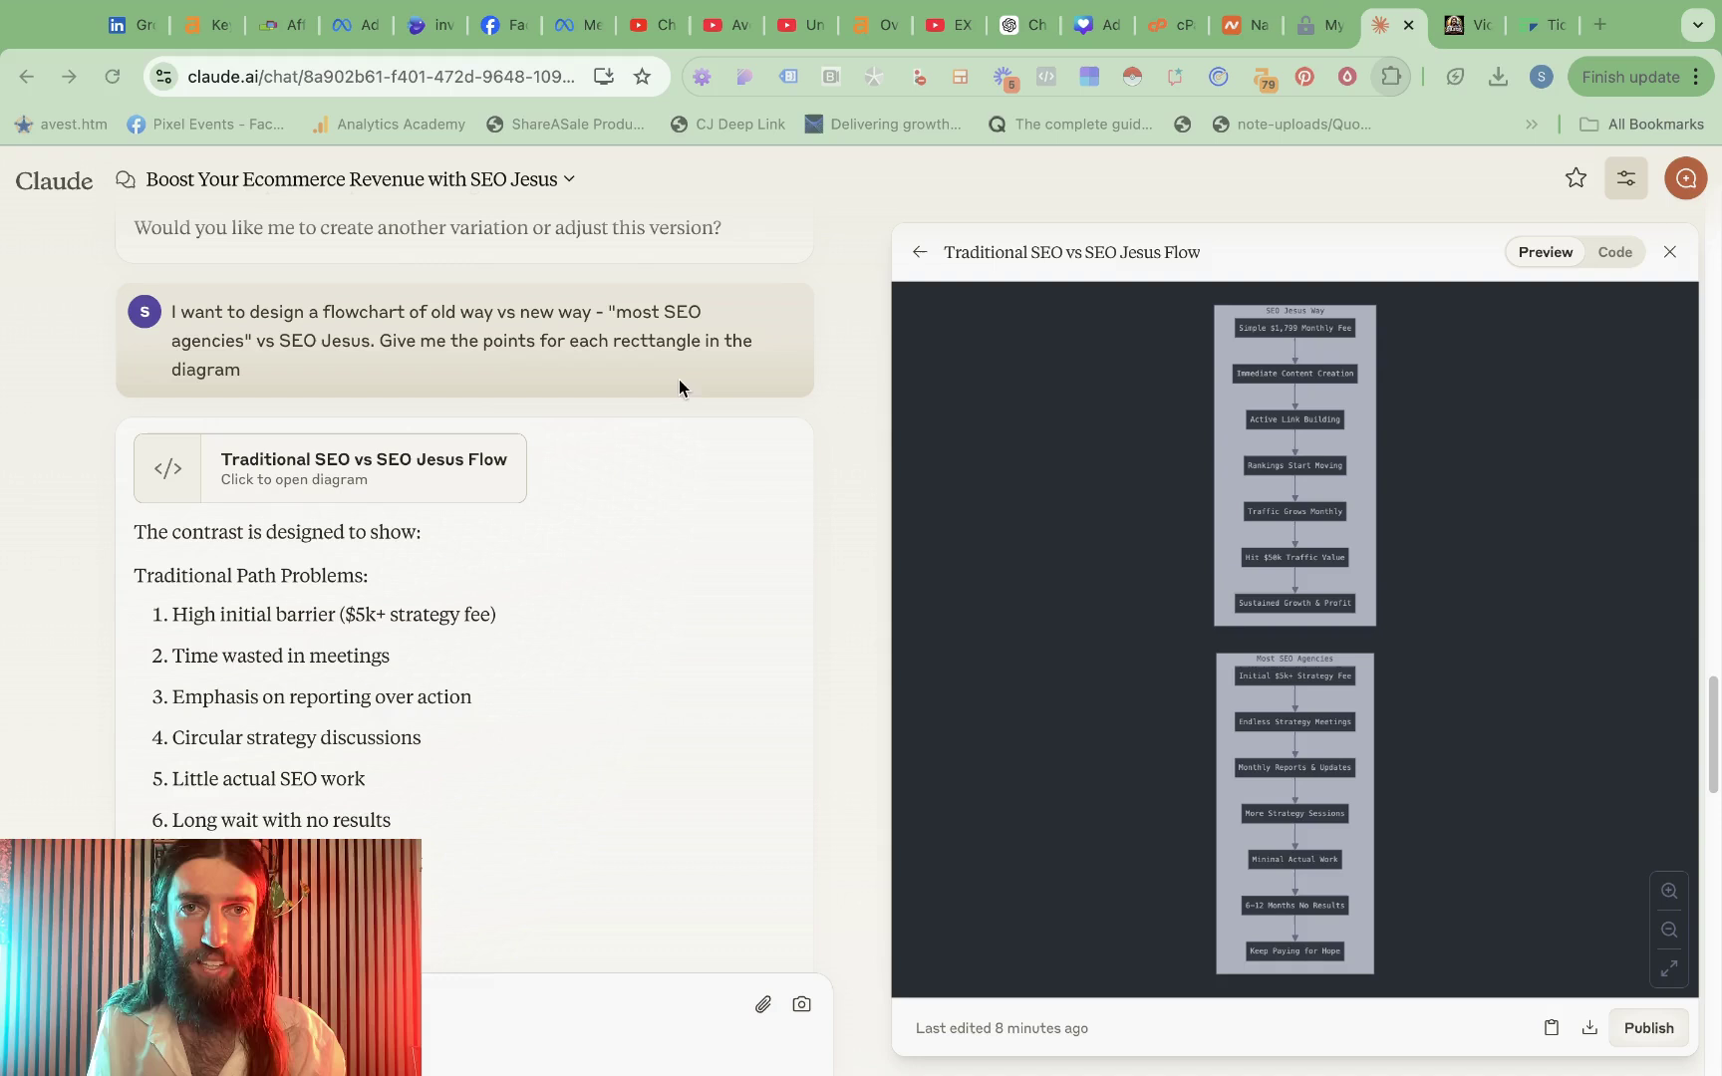
scroll(589, 520, "down", 5)
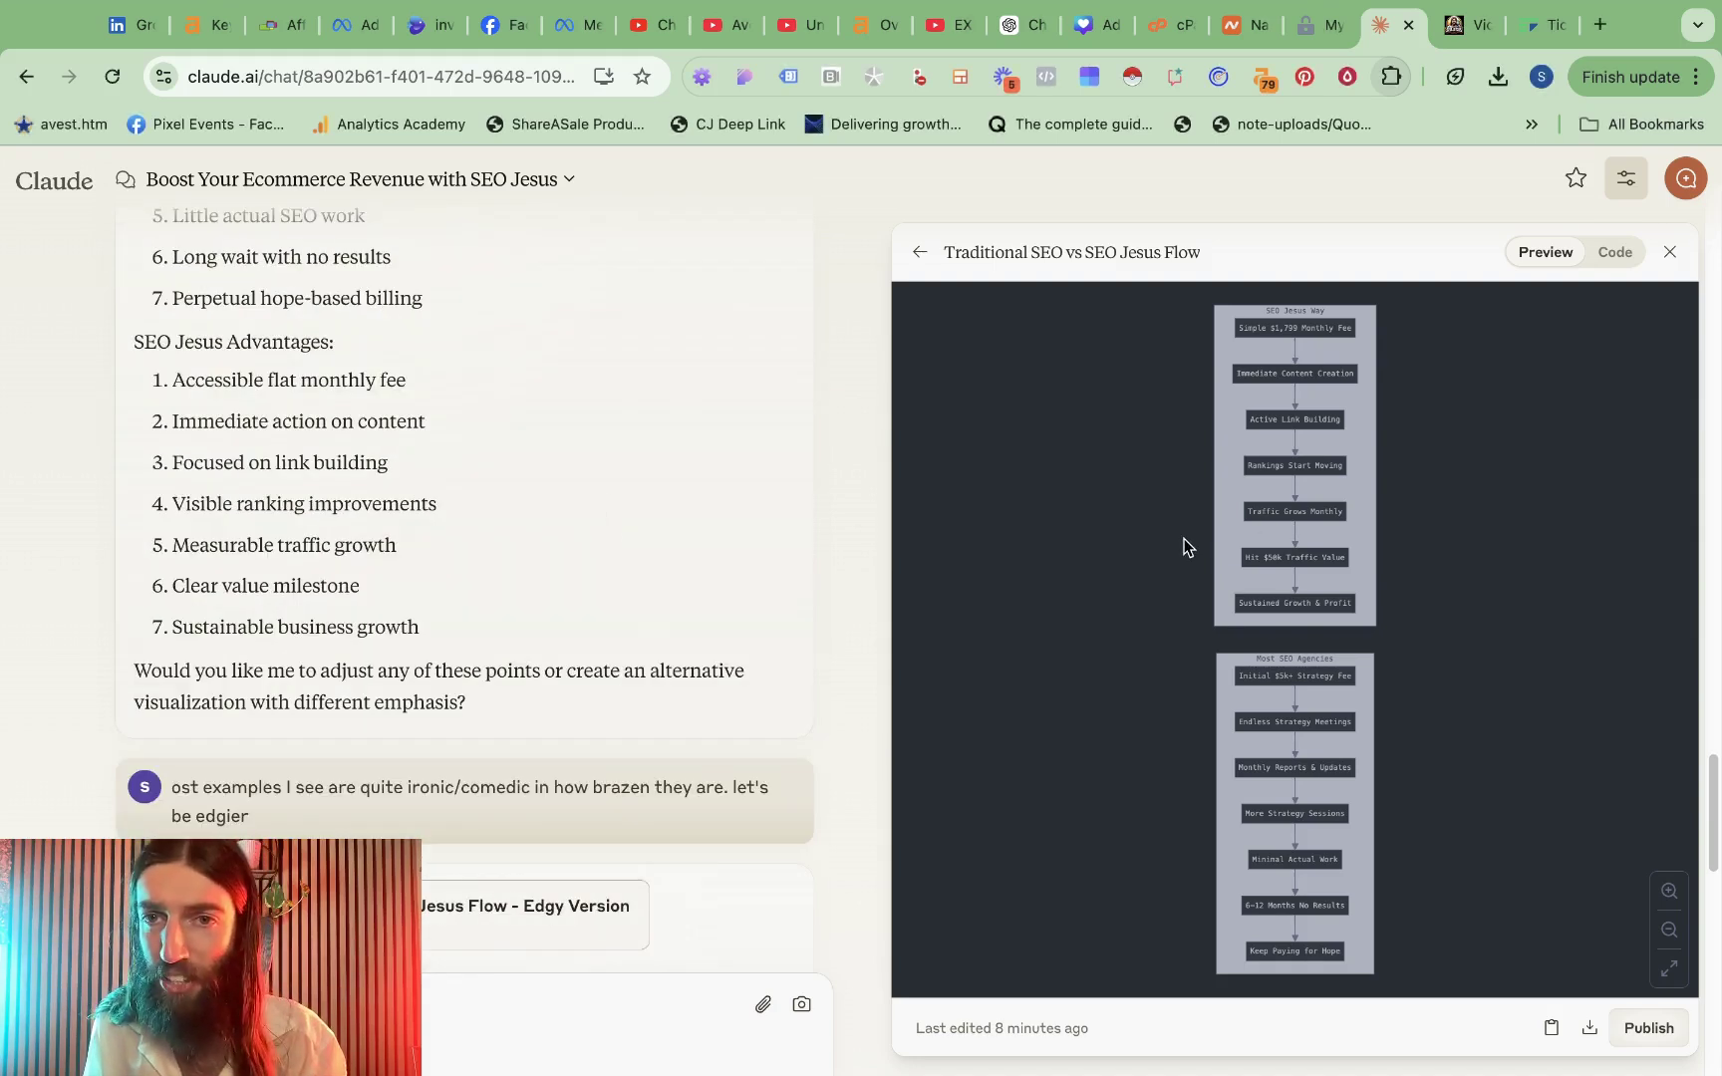
left_click(1613, 257)
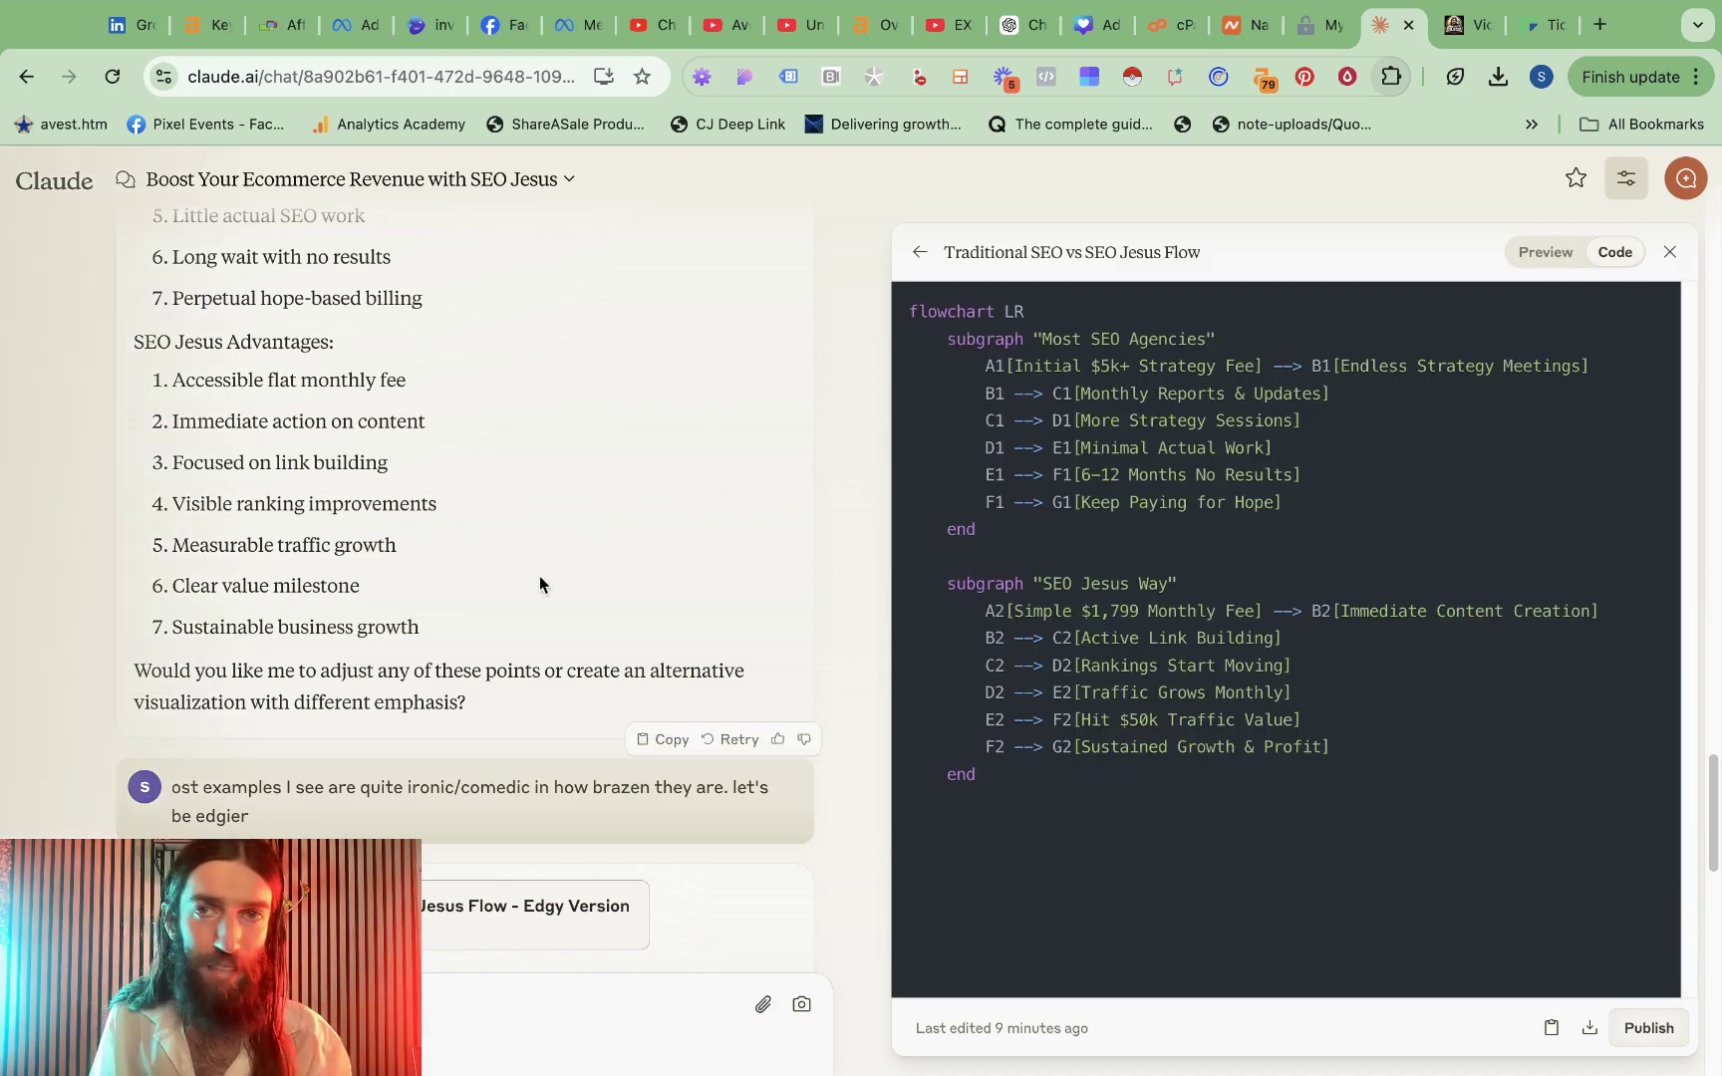
left_click(1530, 257)
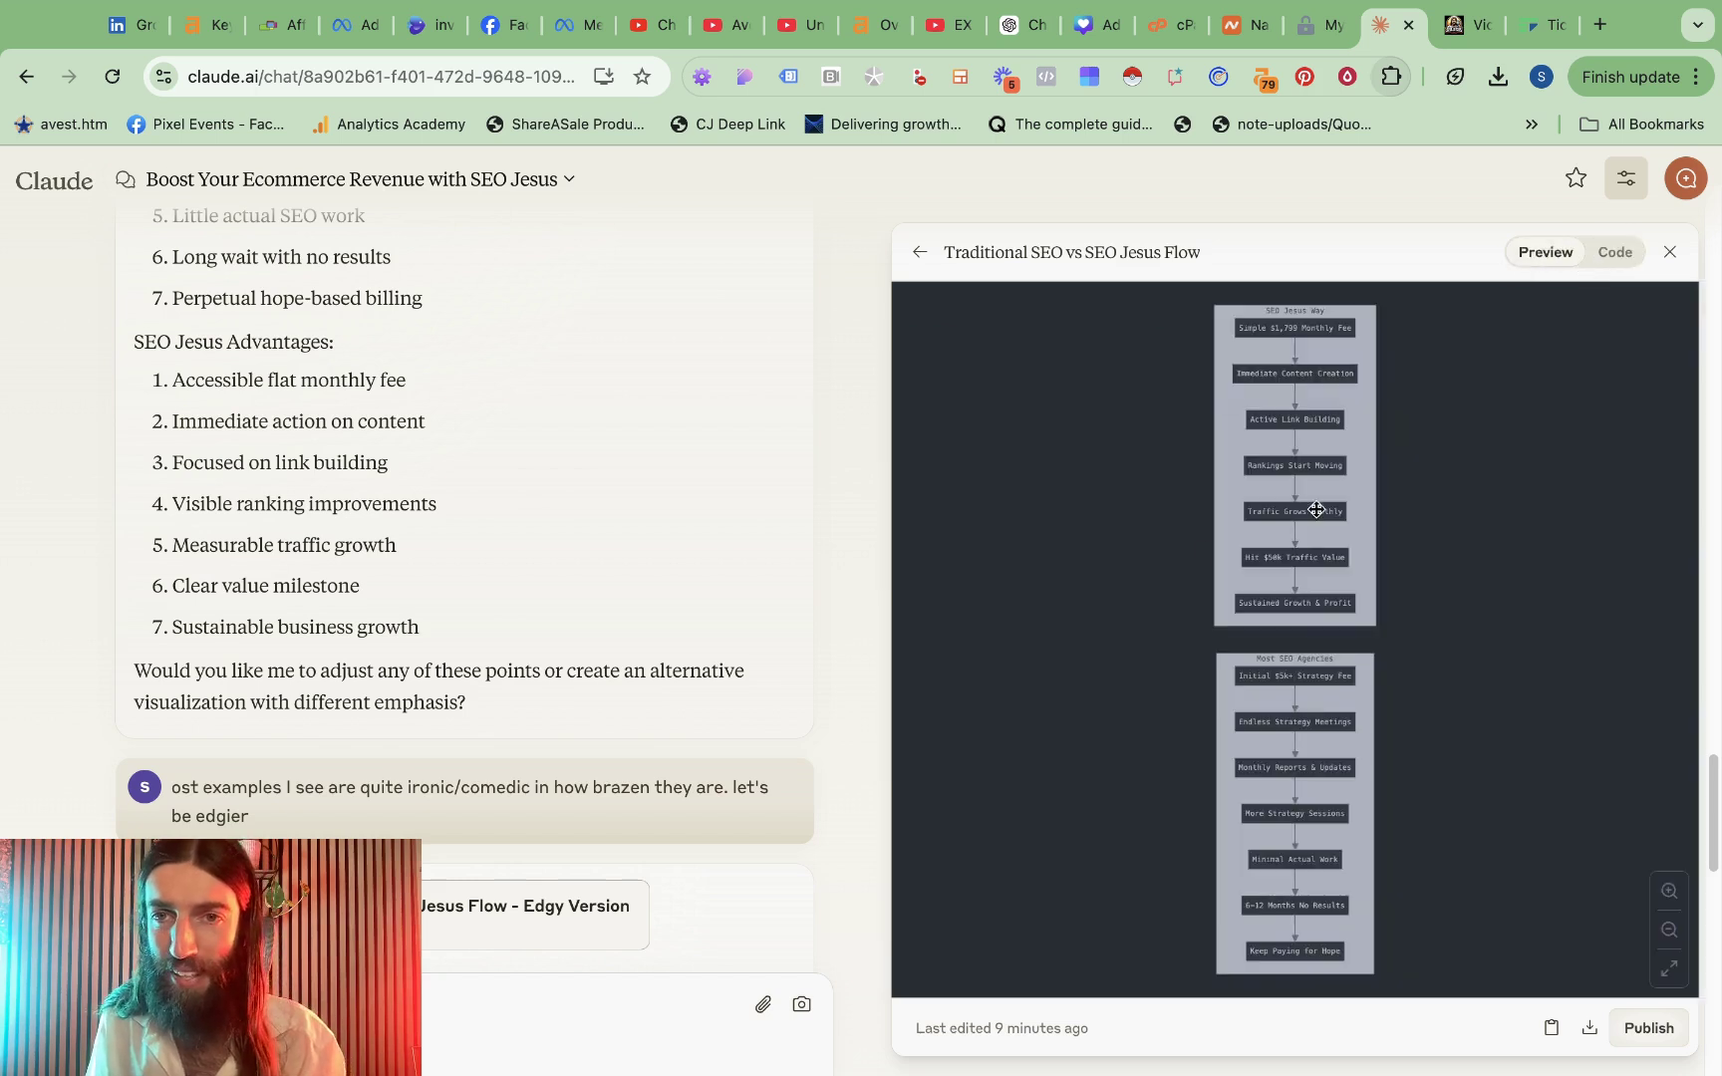
scroll(1321, 573, "up", 3)
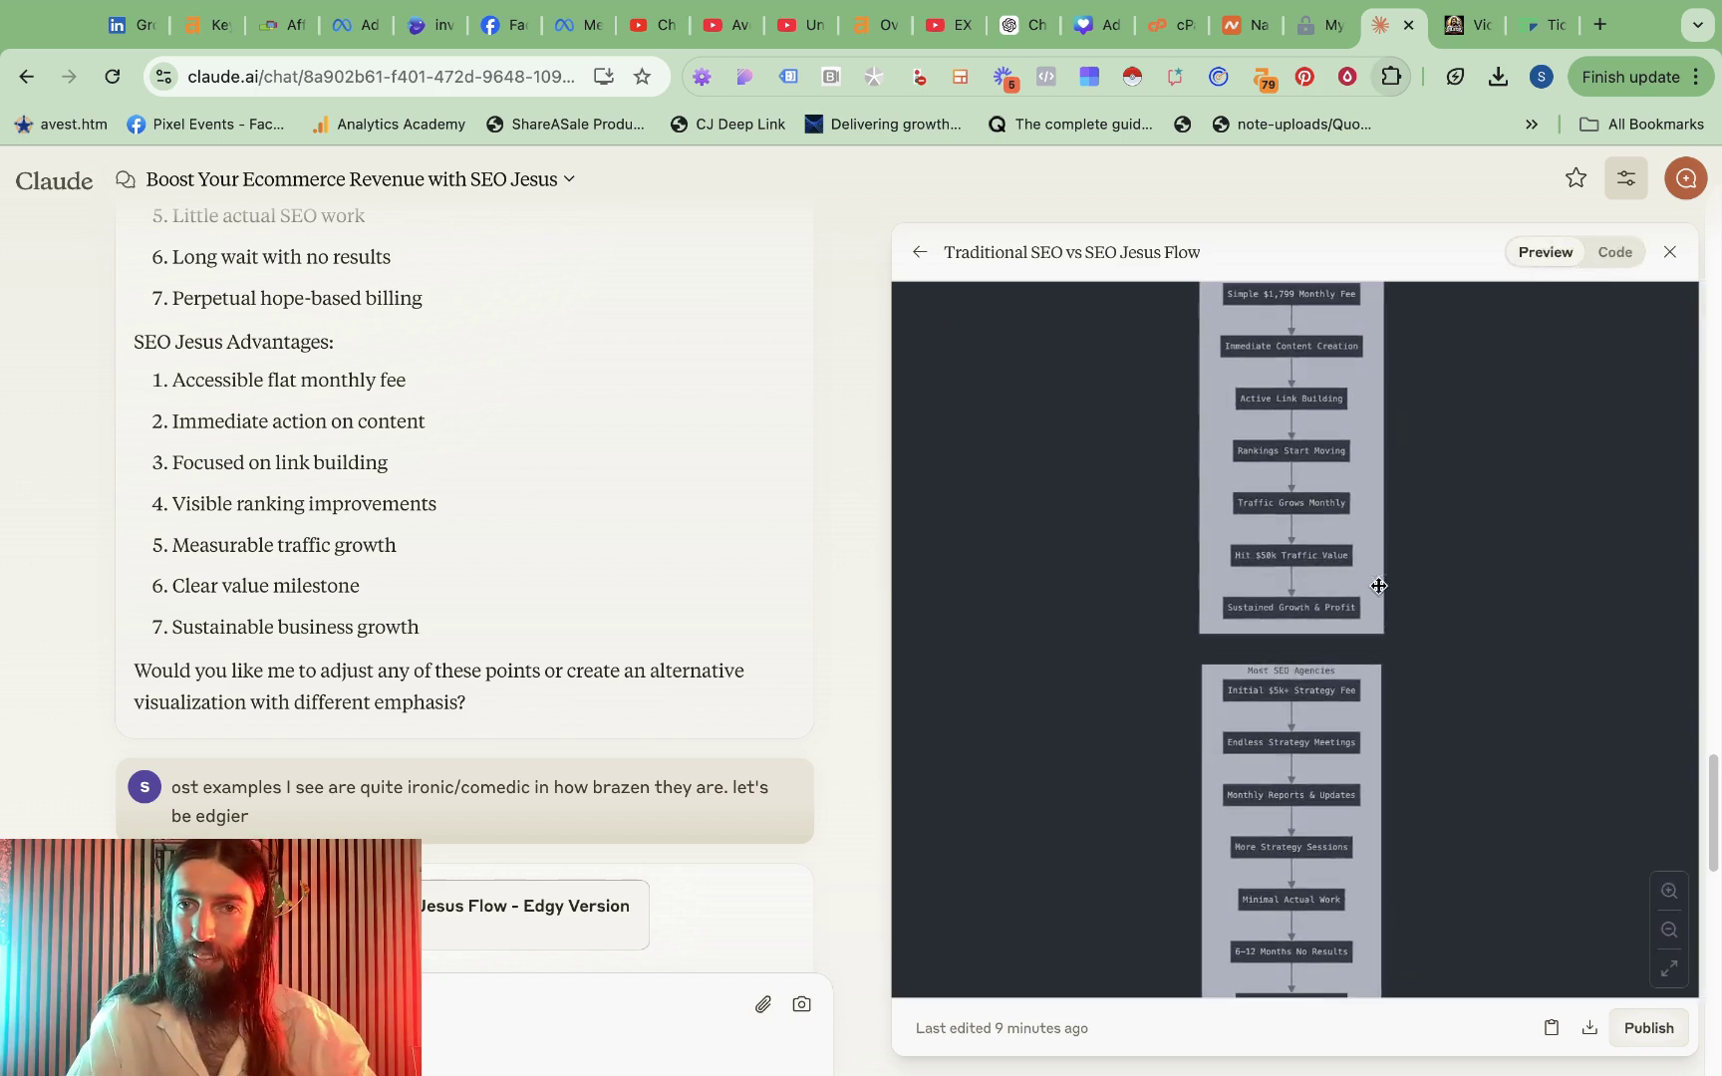
left_click(1670, 969)
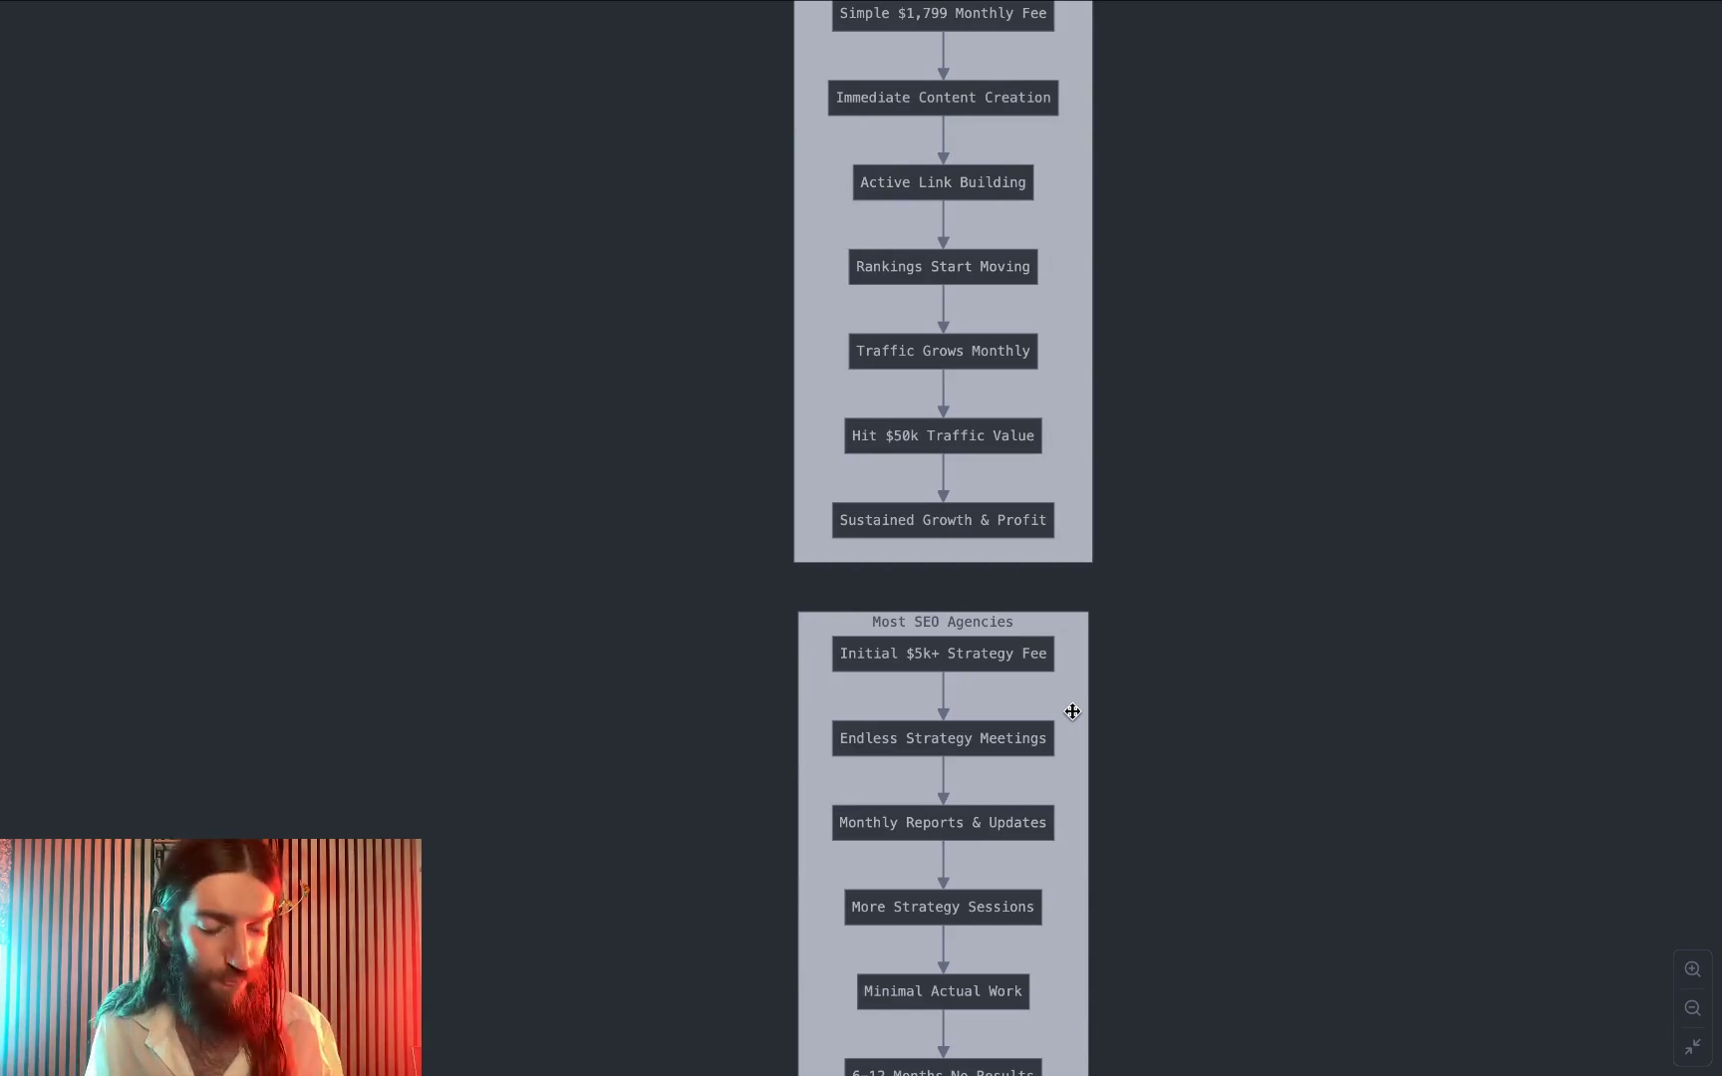
key("Escape")
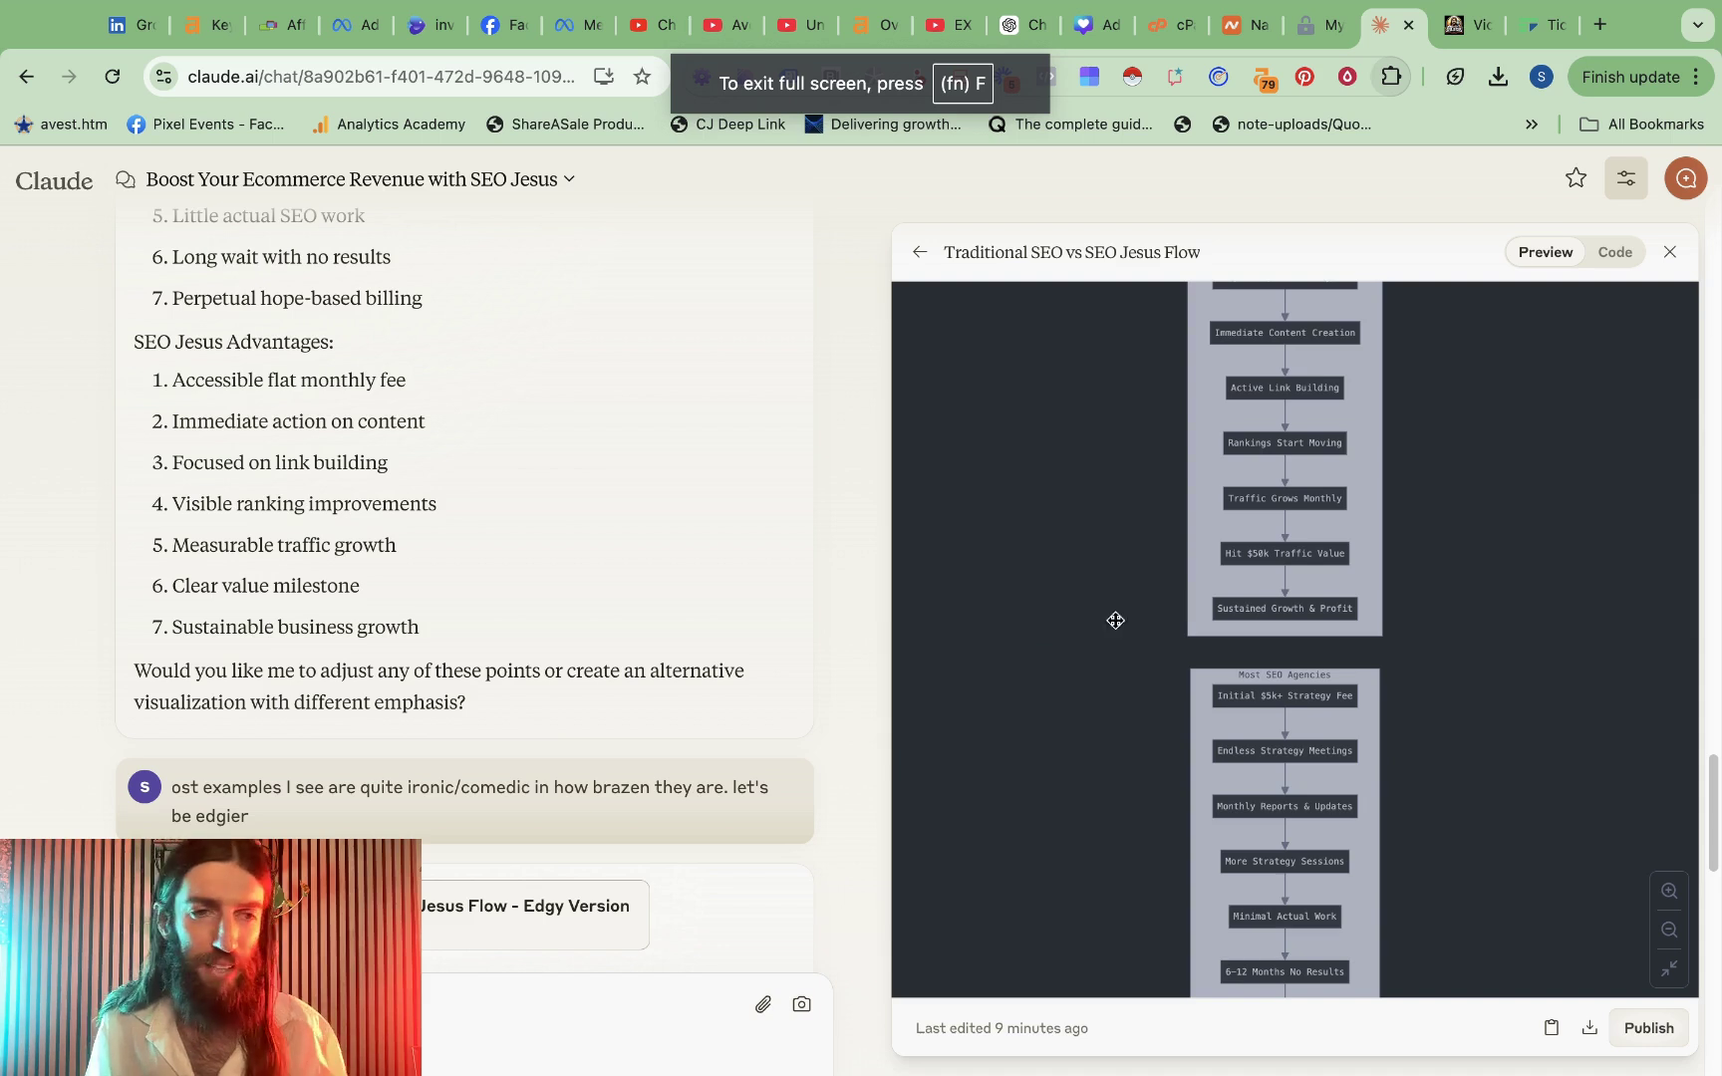
scroll(529, 588, "down", 3)
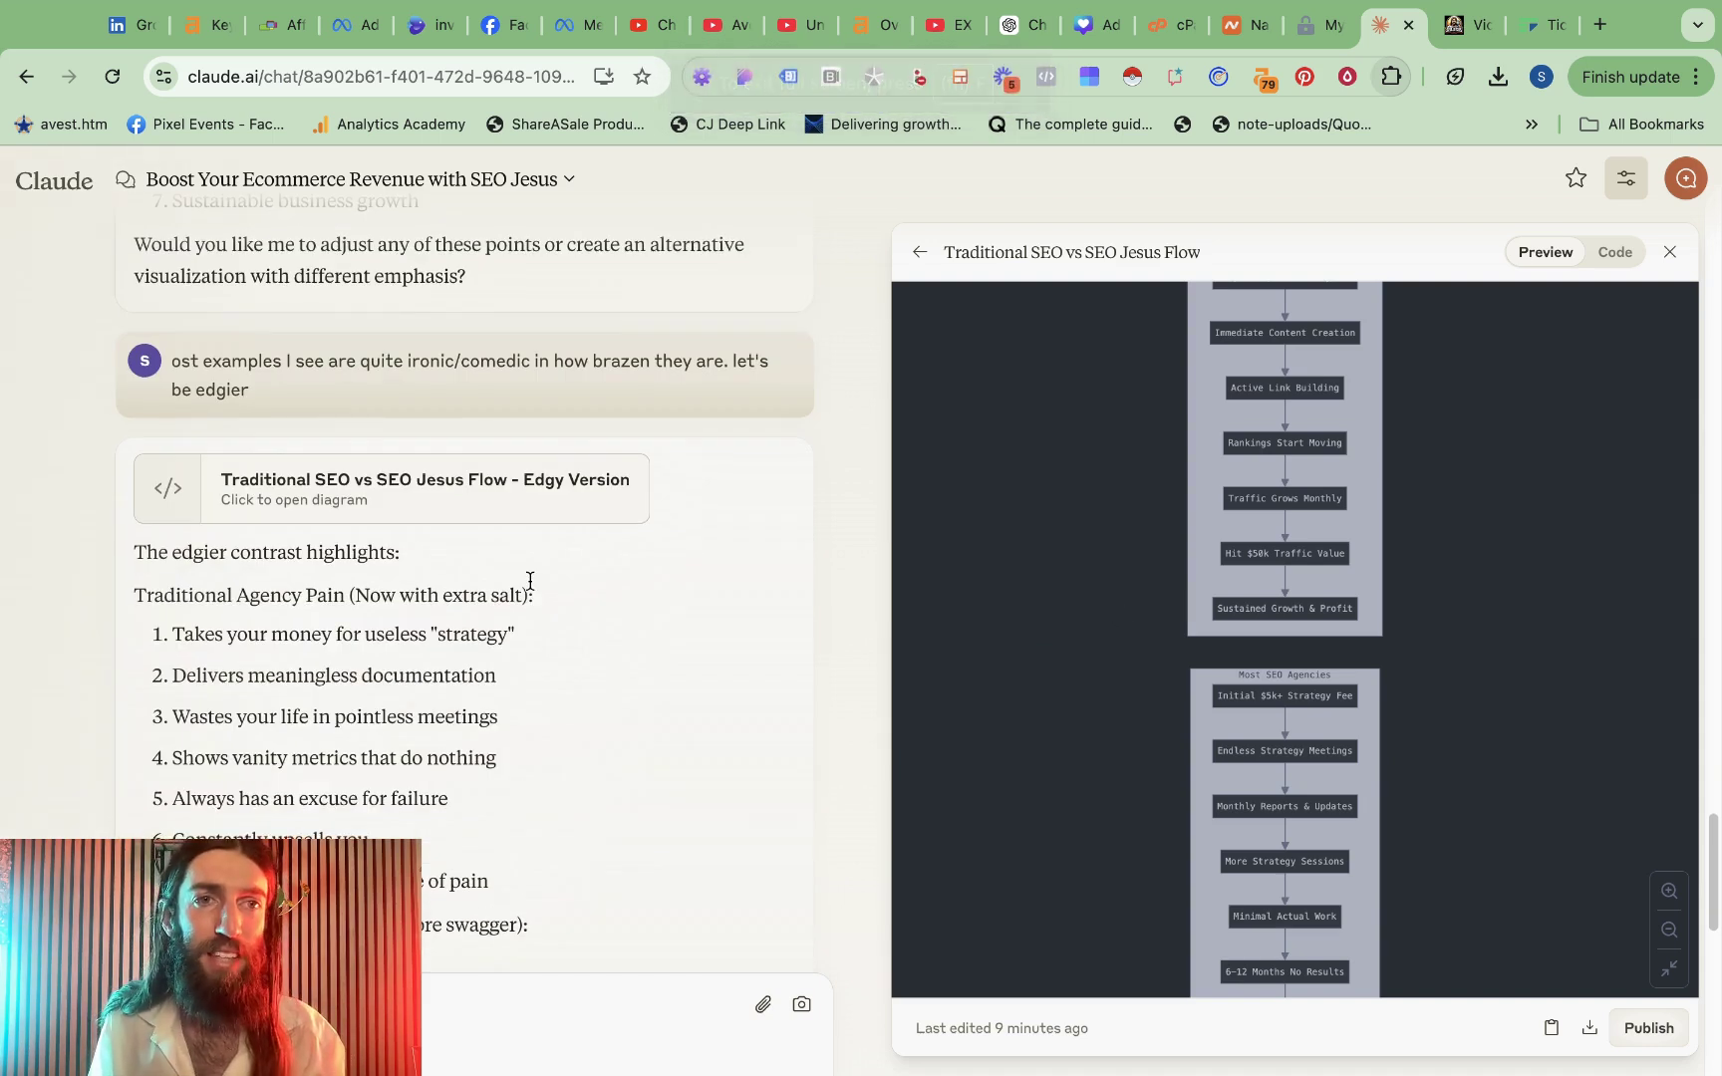
Open the 'Traditional SEO vs SEO Jesus Flow - Styled Version' artifact from the chat
scroll(457, 503, "down", 1)
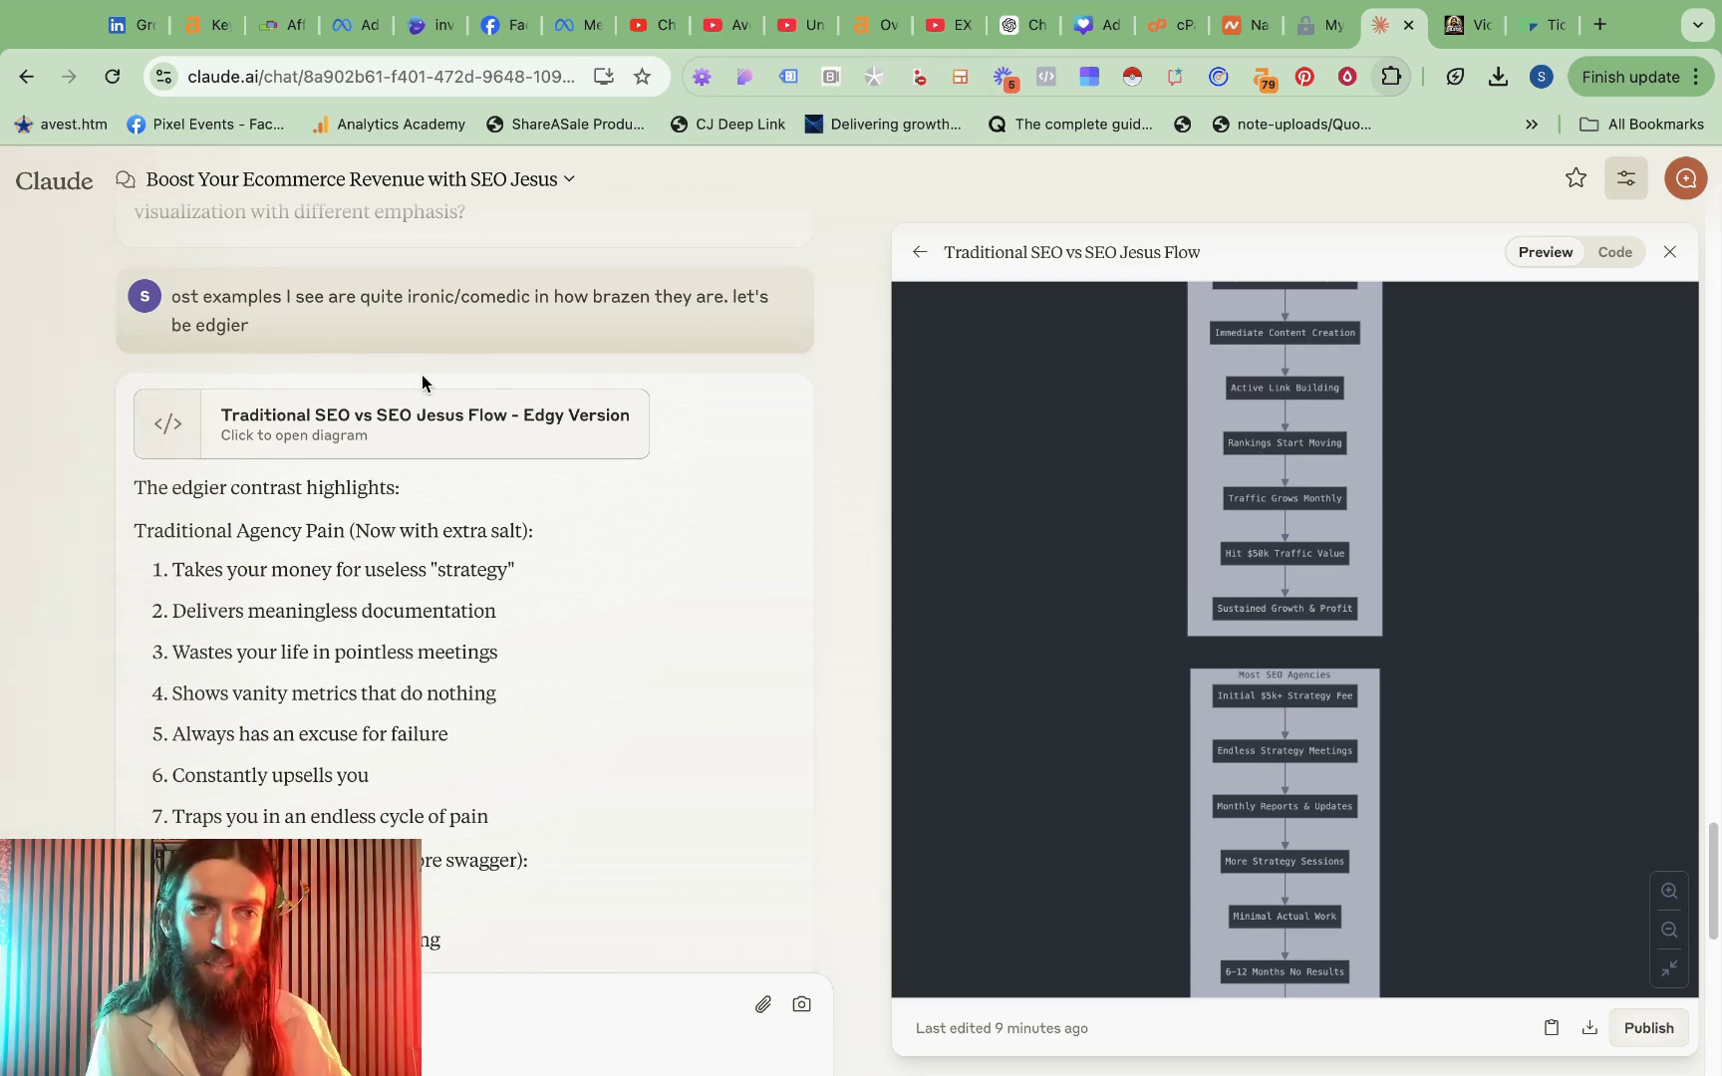
scroll(546, 412, "down", 8)
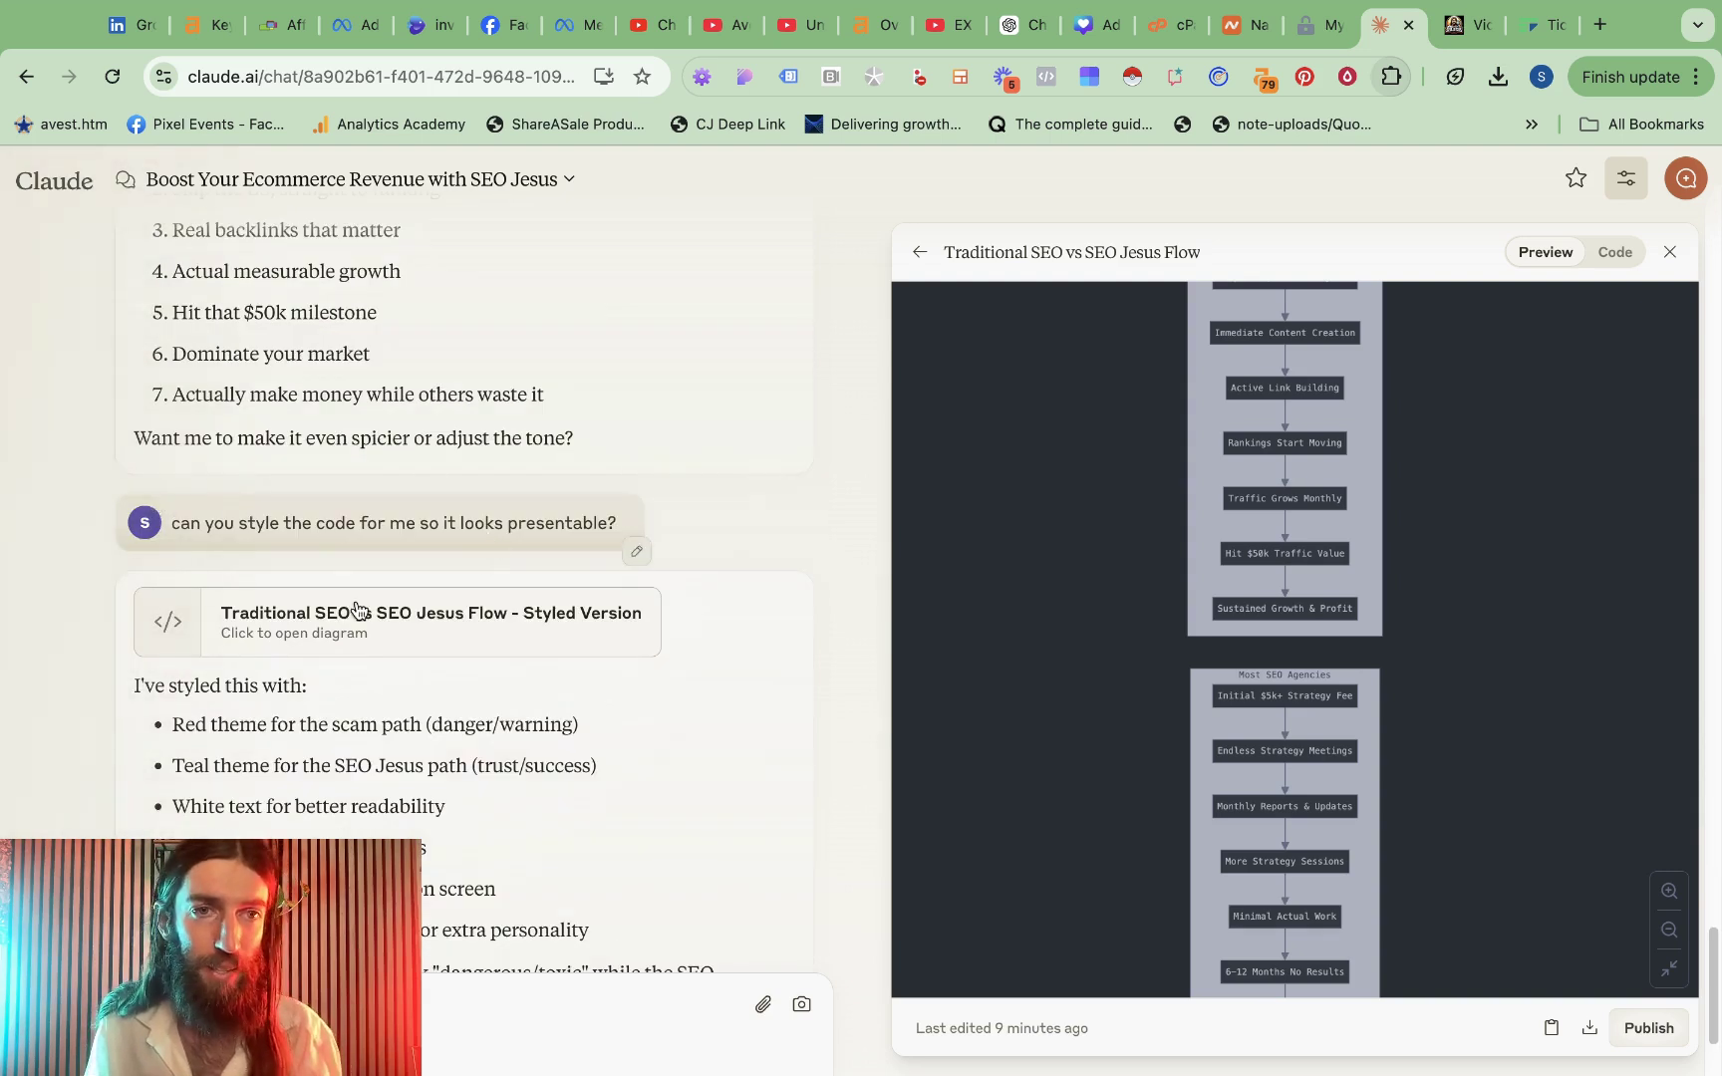
left_click(251, 638)
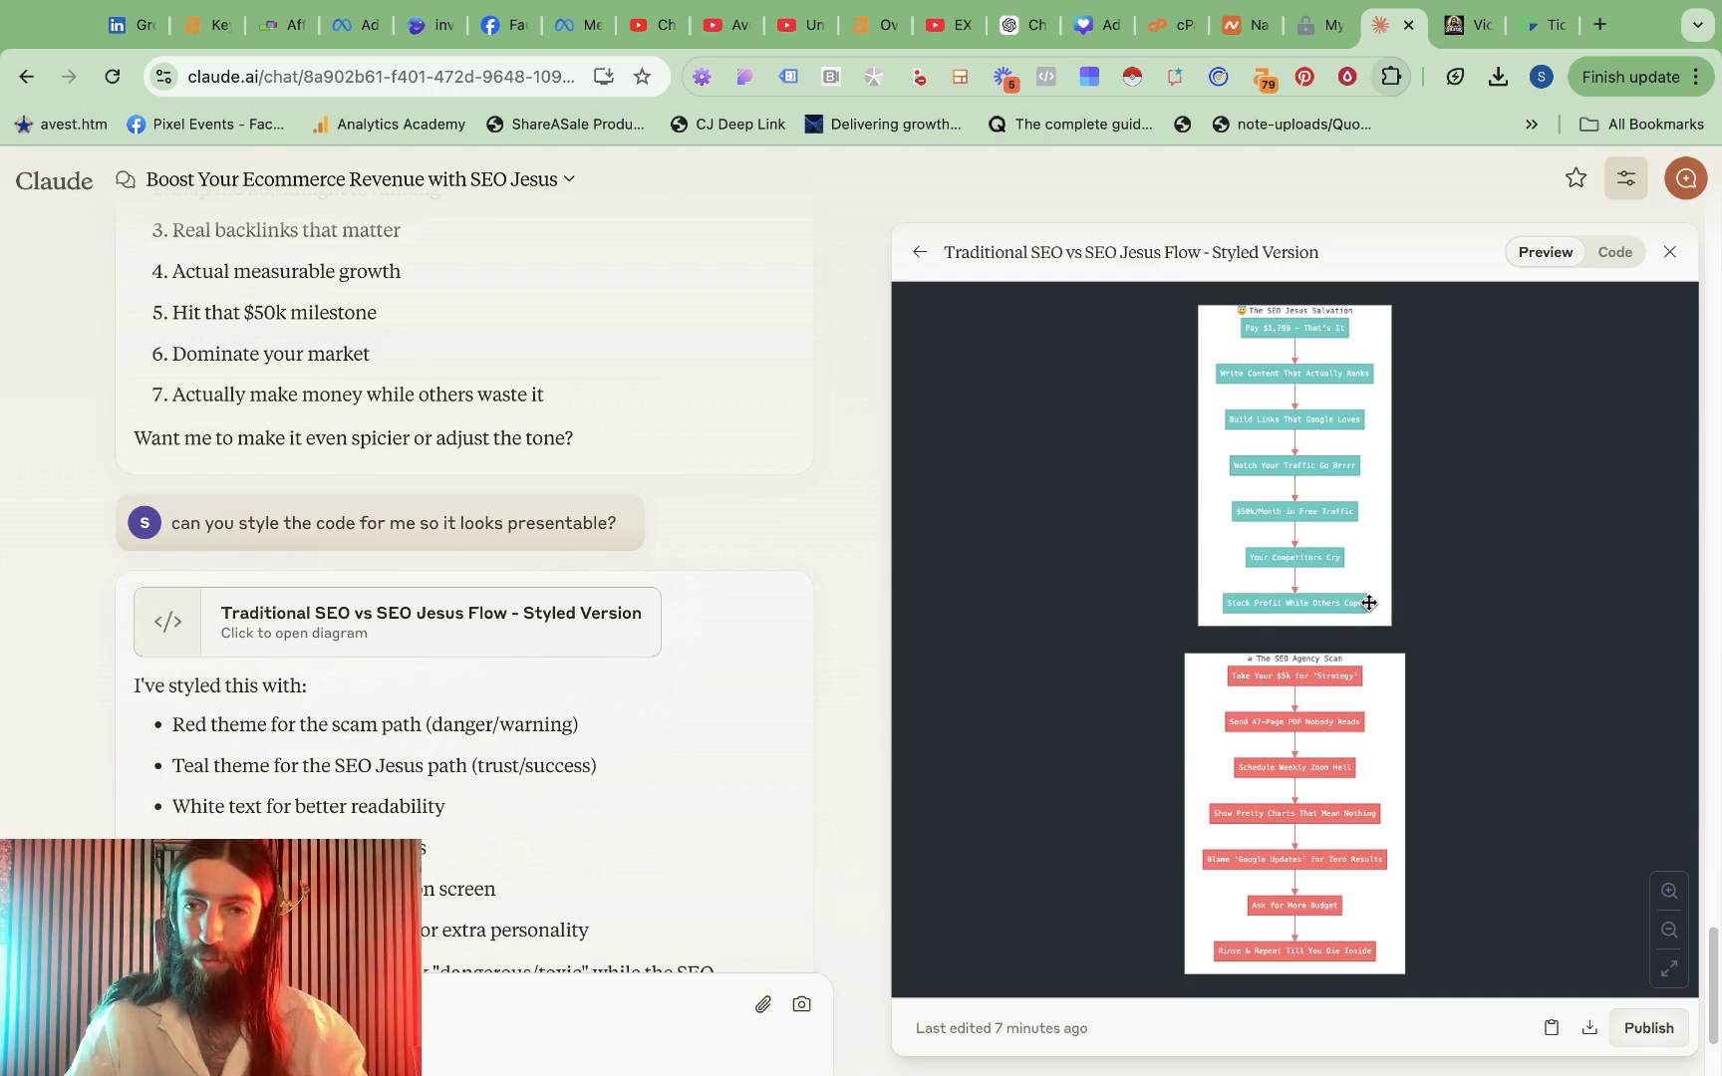
Inspect the styled flowchart's Mermaid code, return to the preview, and expand it full screen
left_click(1615, 252)
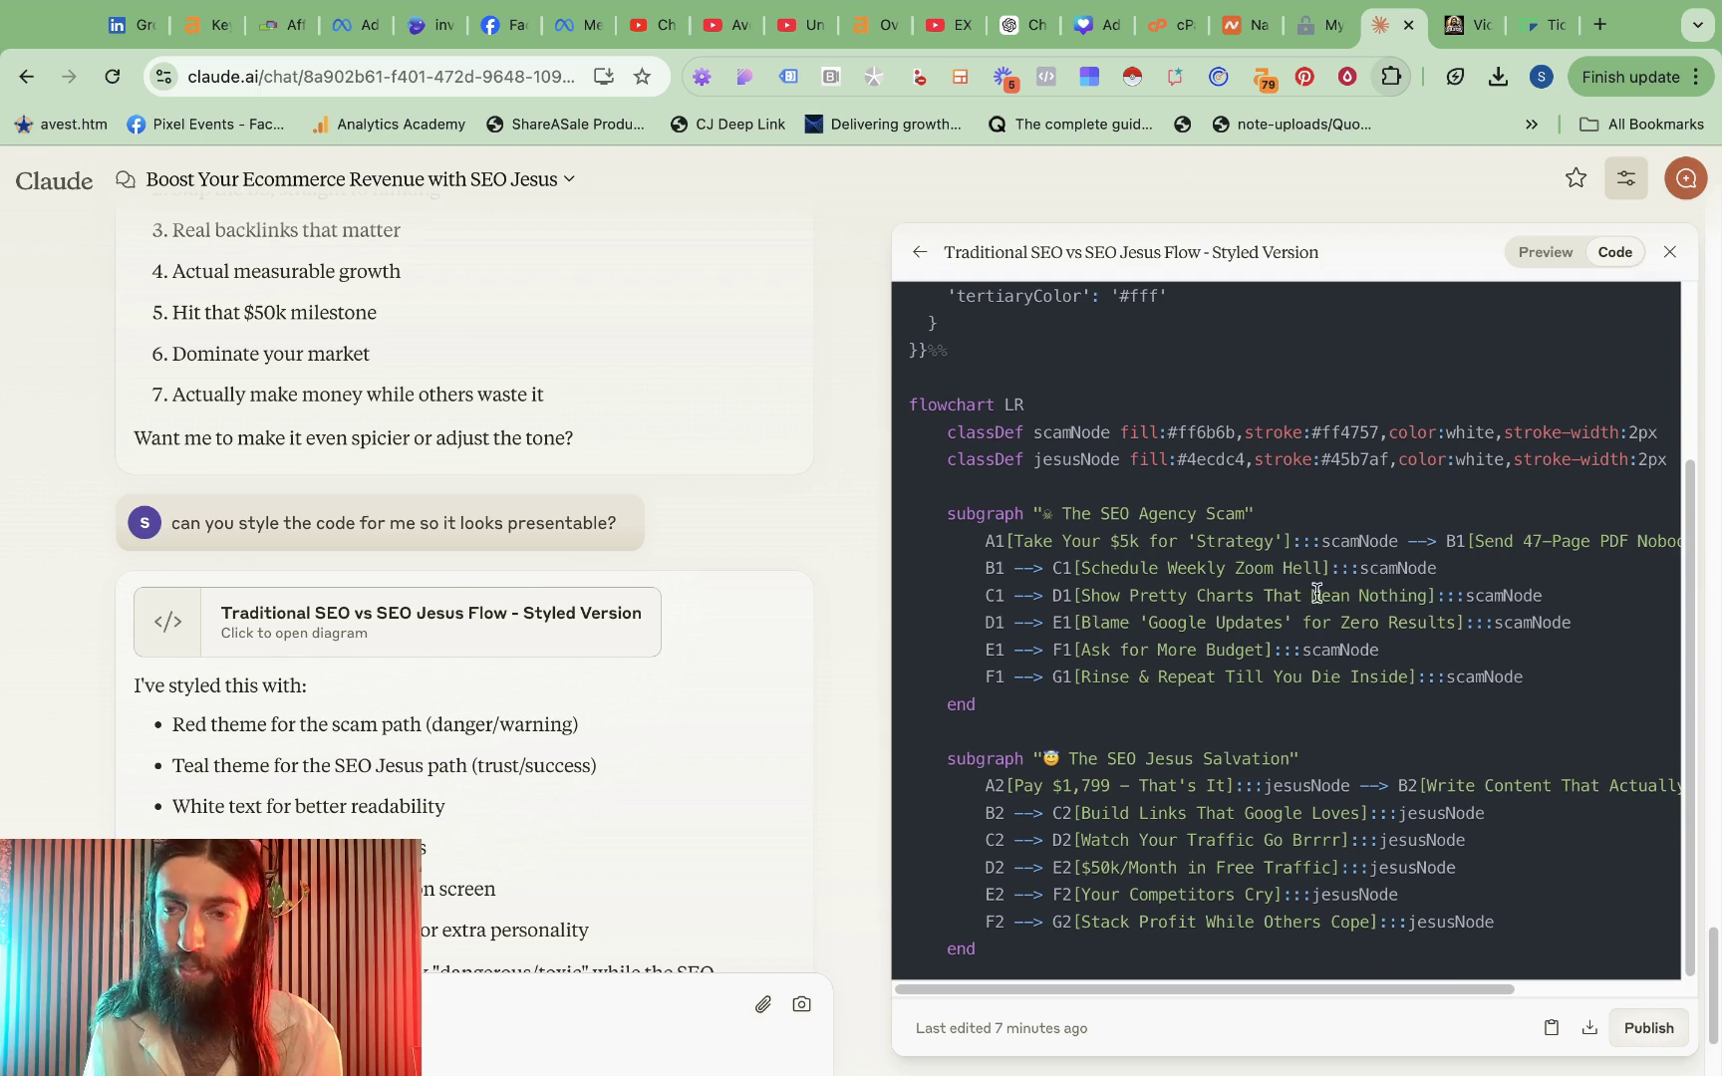
left_click(1545, 252)
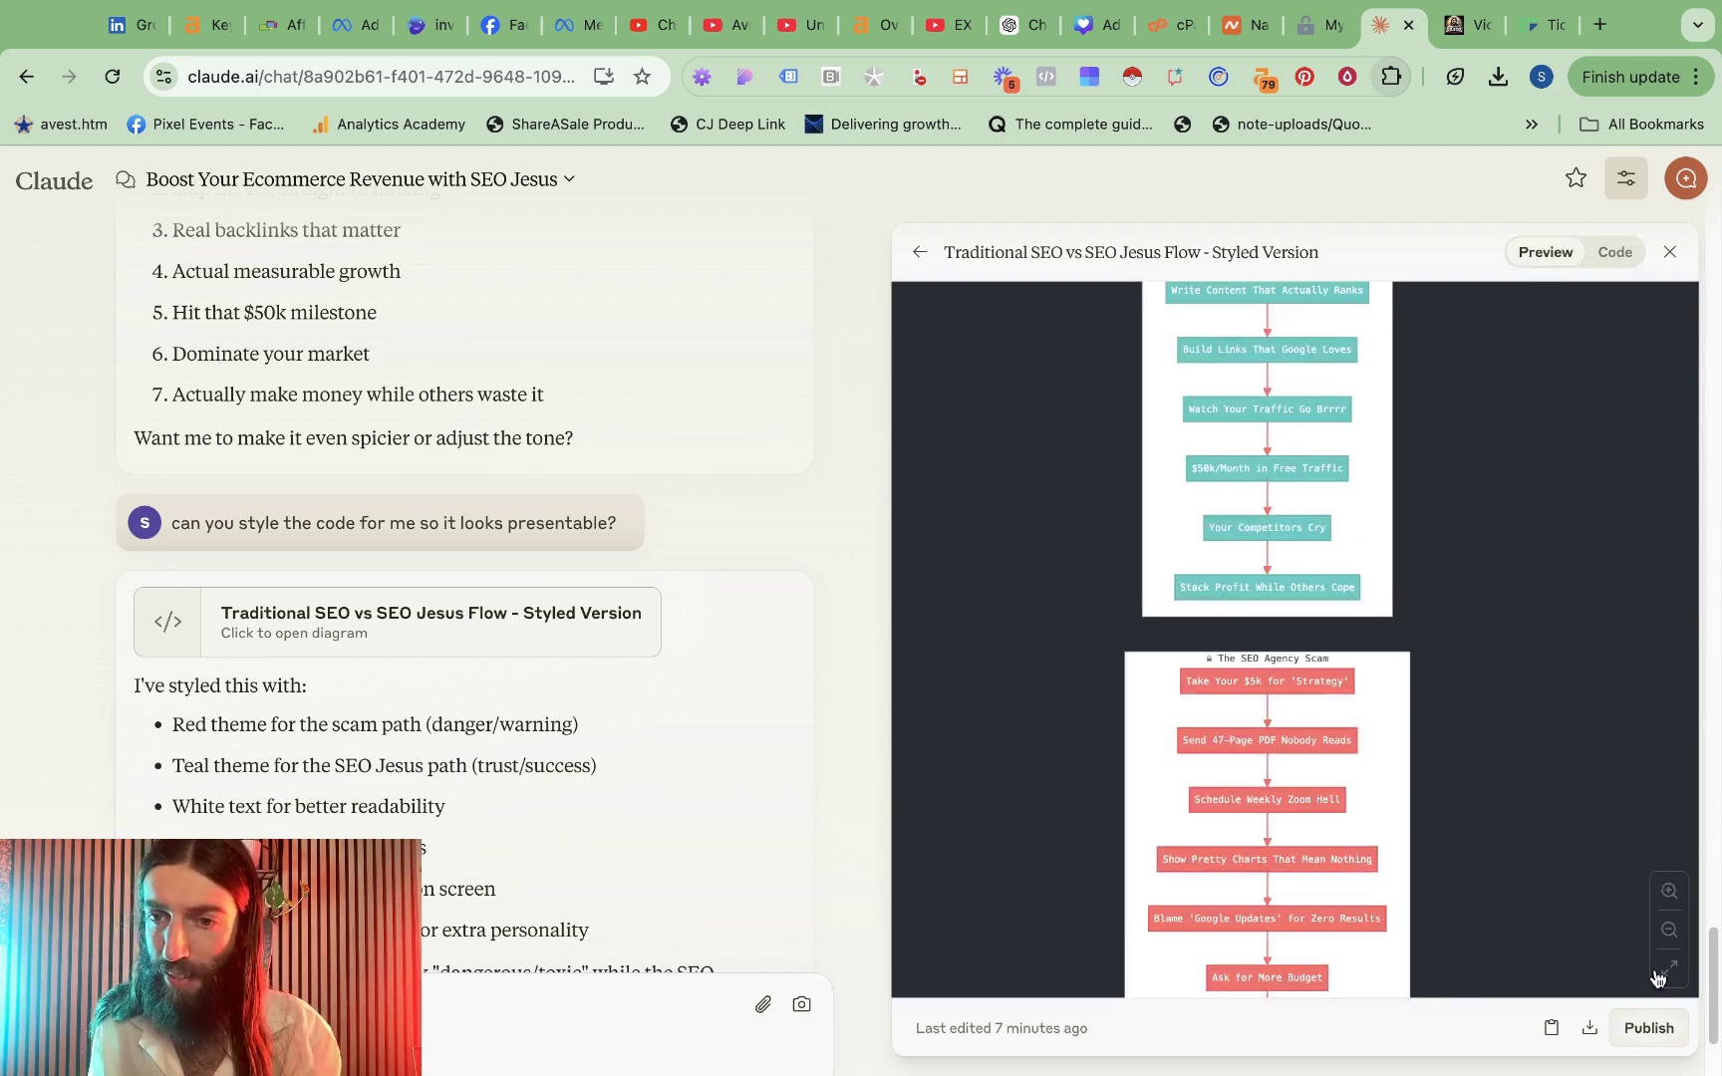
left_click(1667, 971)
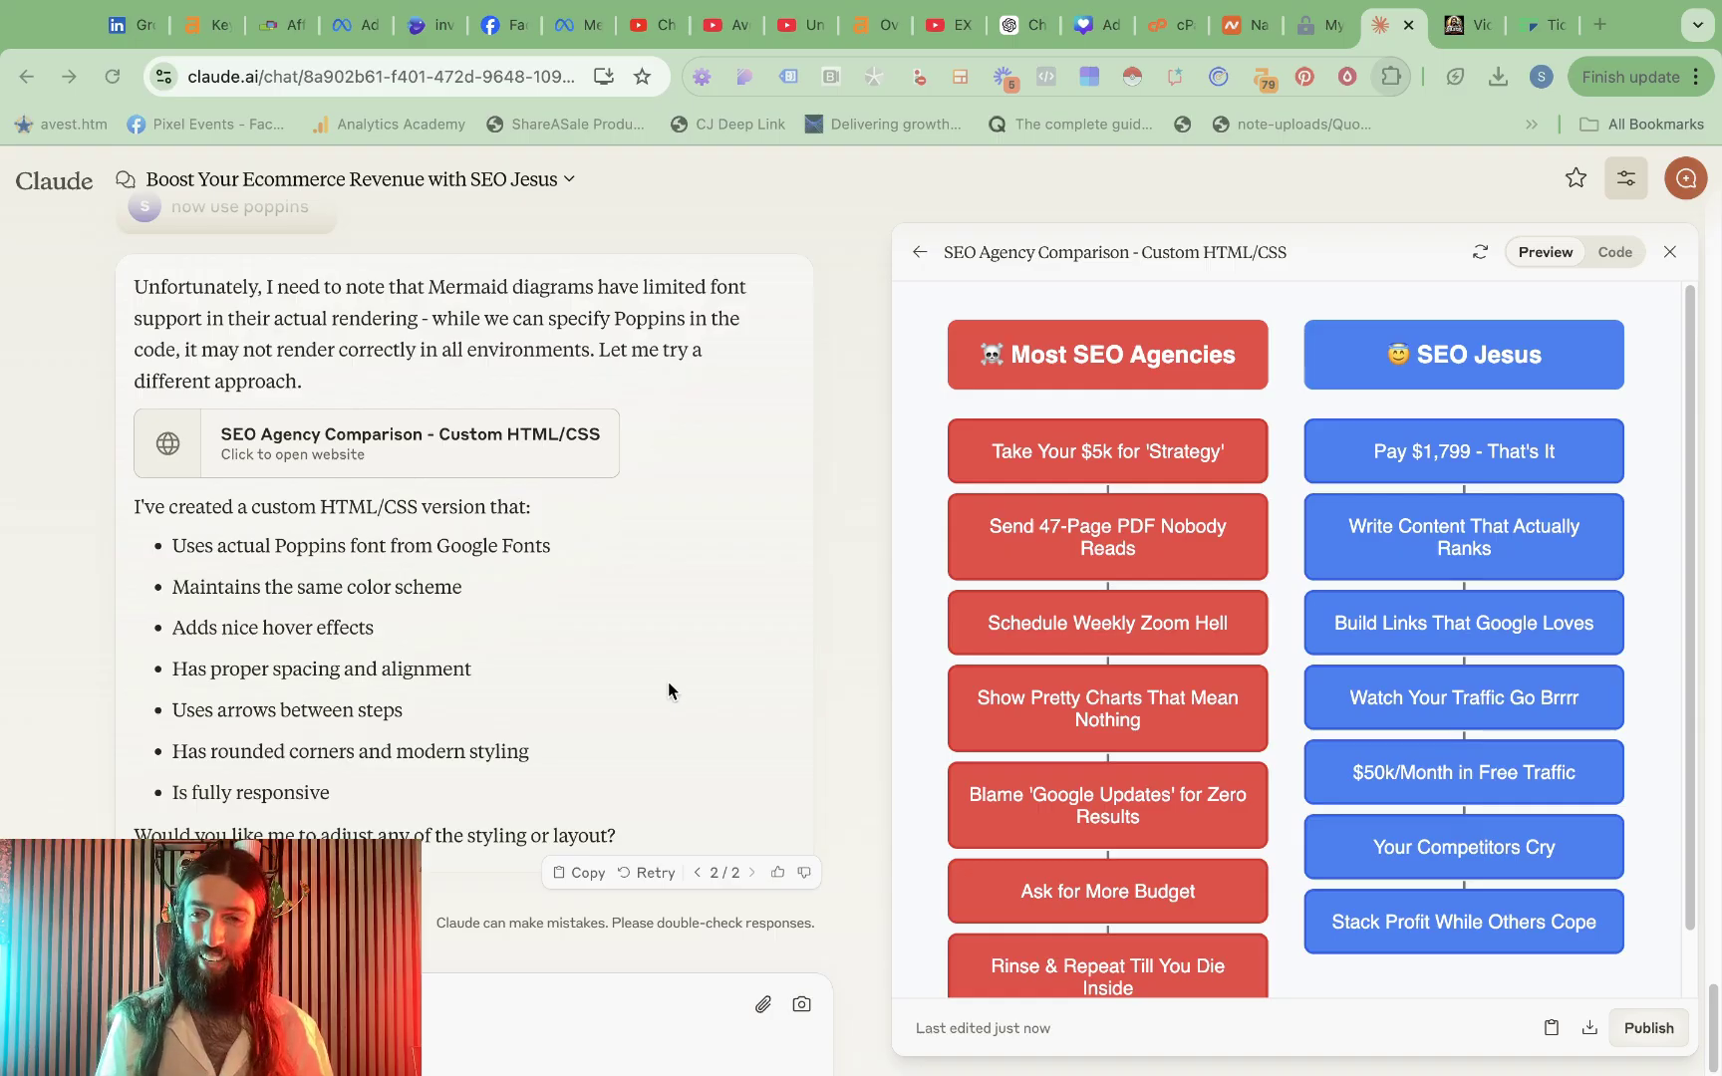
Review the Poppins HTML/CSS chart pairing seven red agency steps with seven blue SEO Jesus steps
scroll(630, 608, "up", 10)
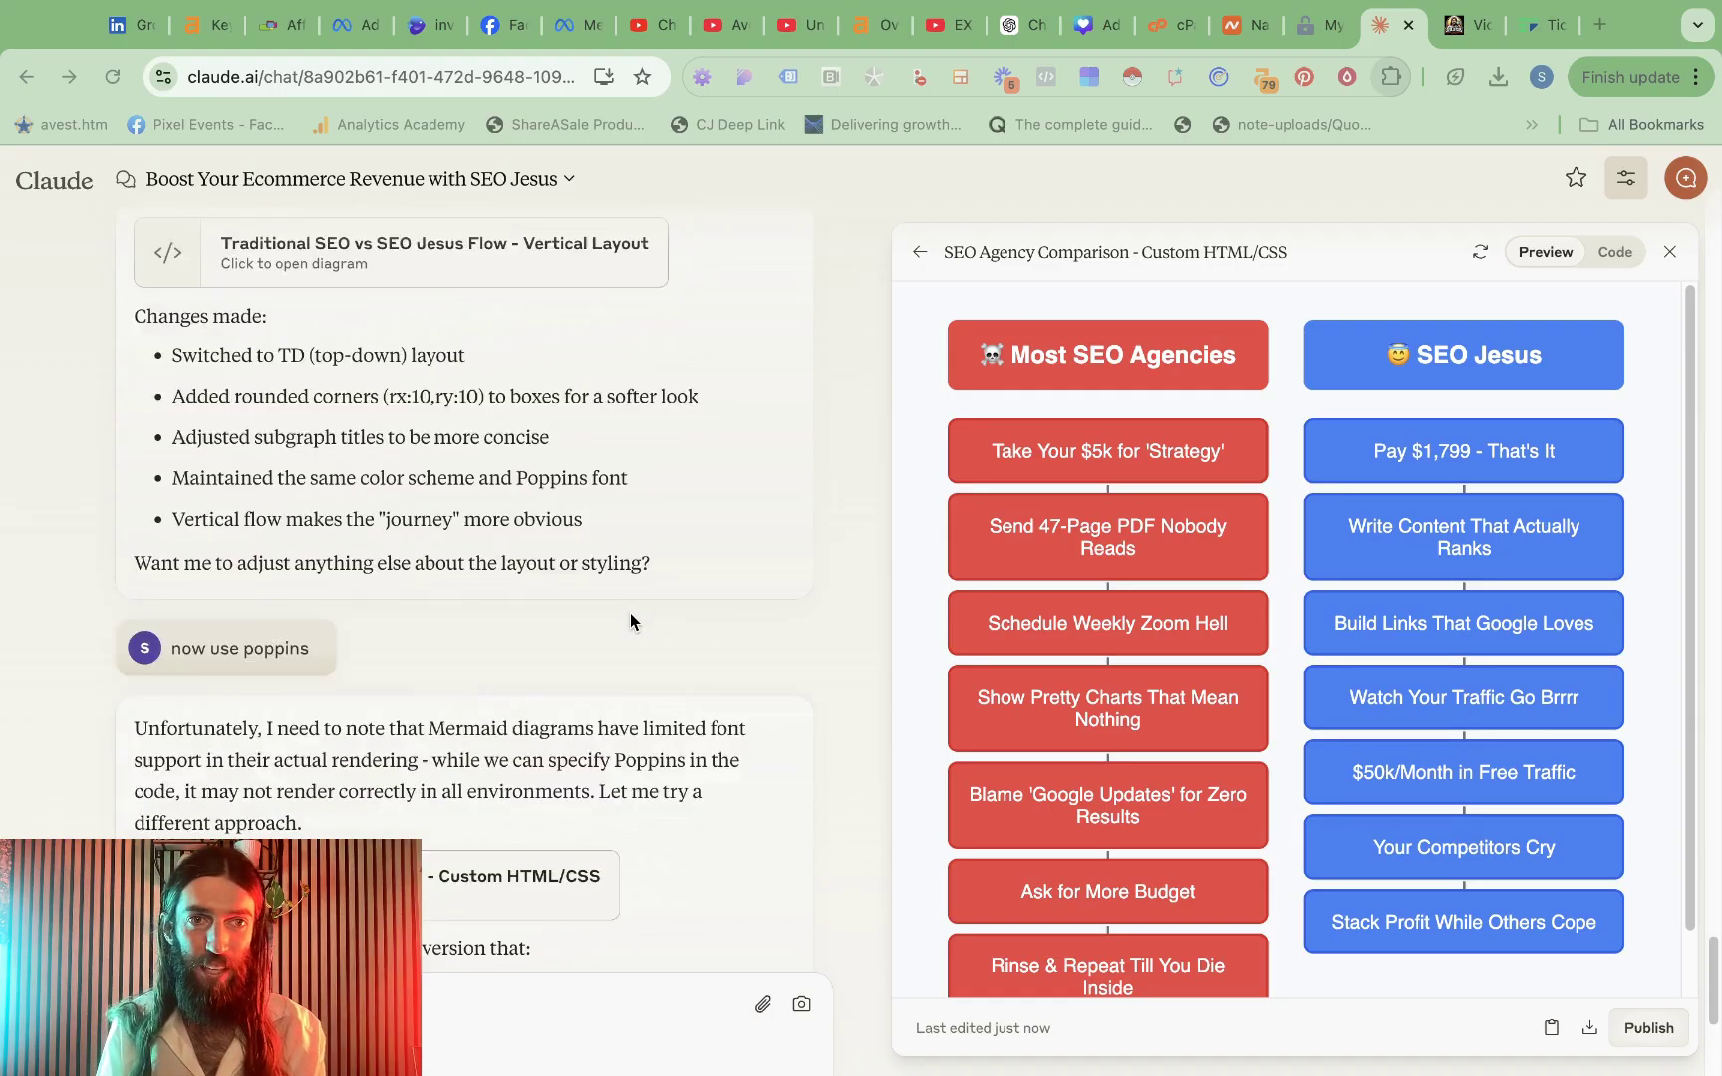
scroll(629, 616, "up", 3)
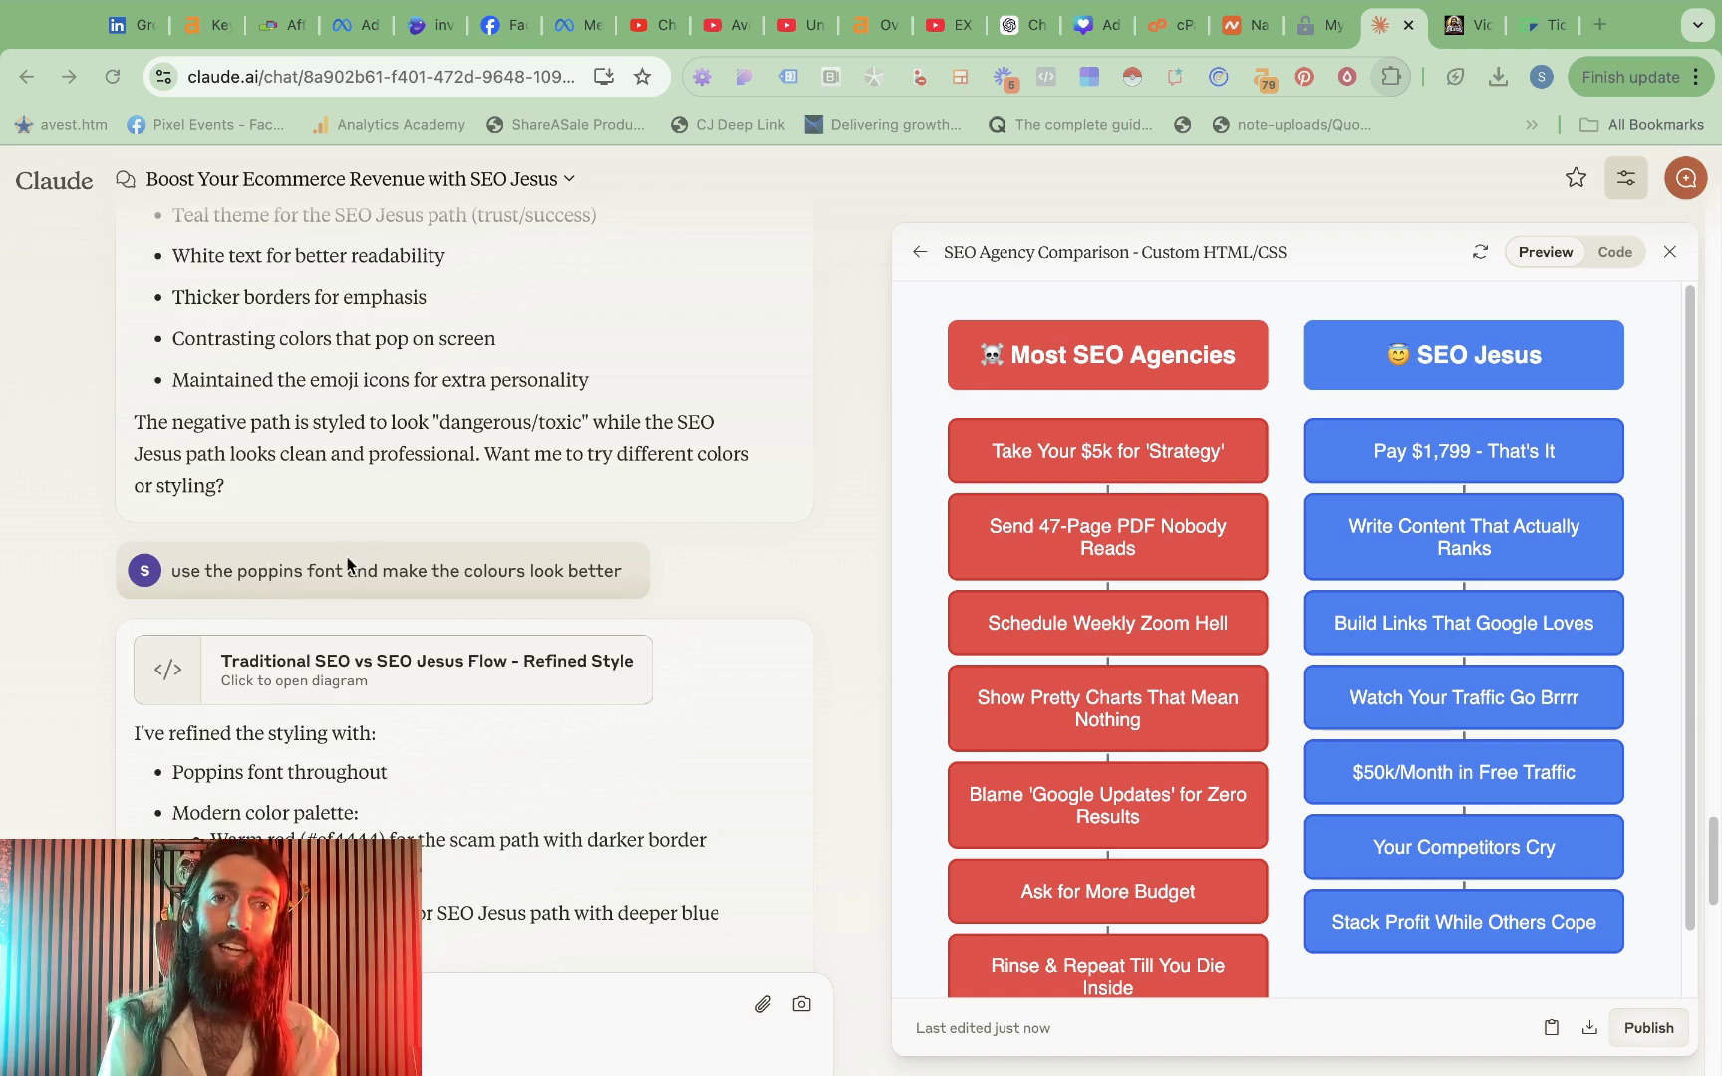
scroll(553, 585, "down", 1)
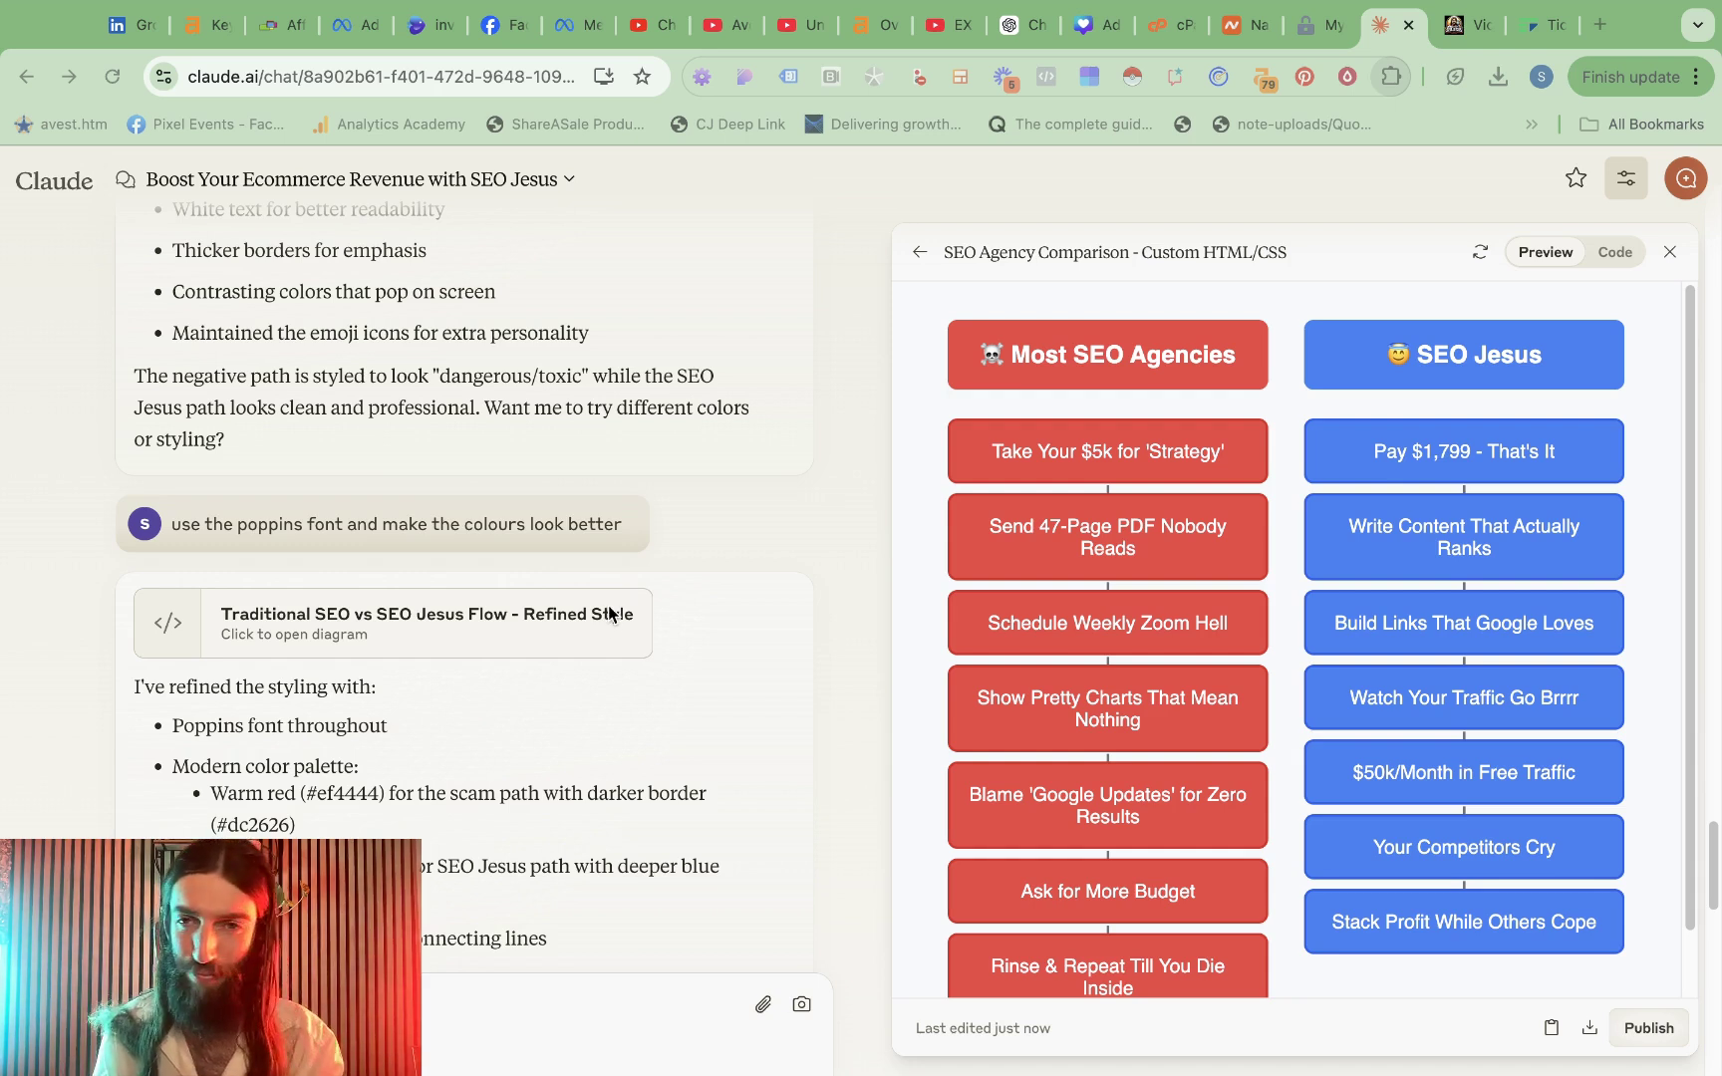
scroll(608, 616, "down", 1)
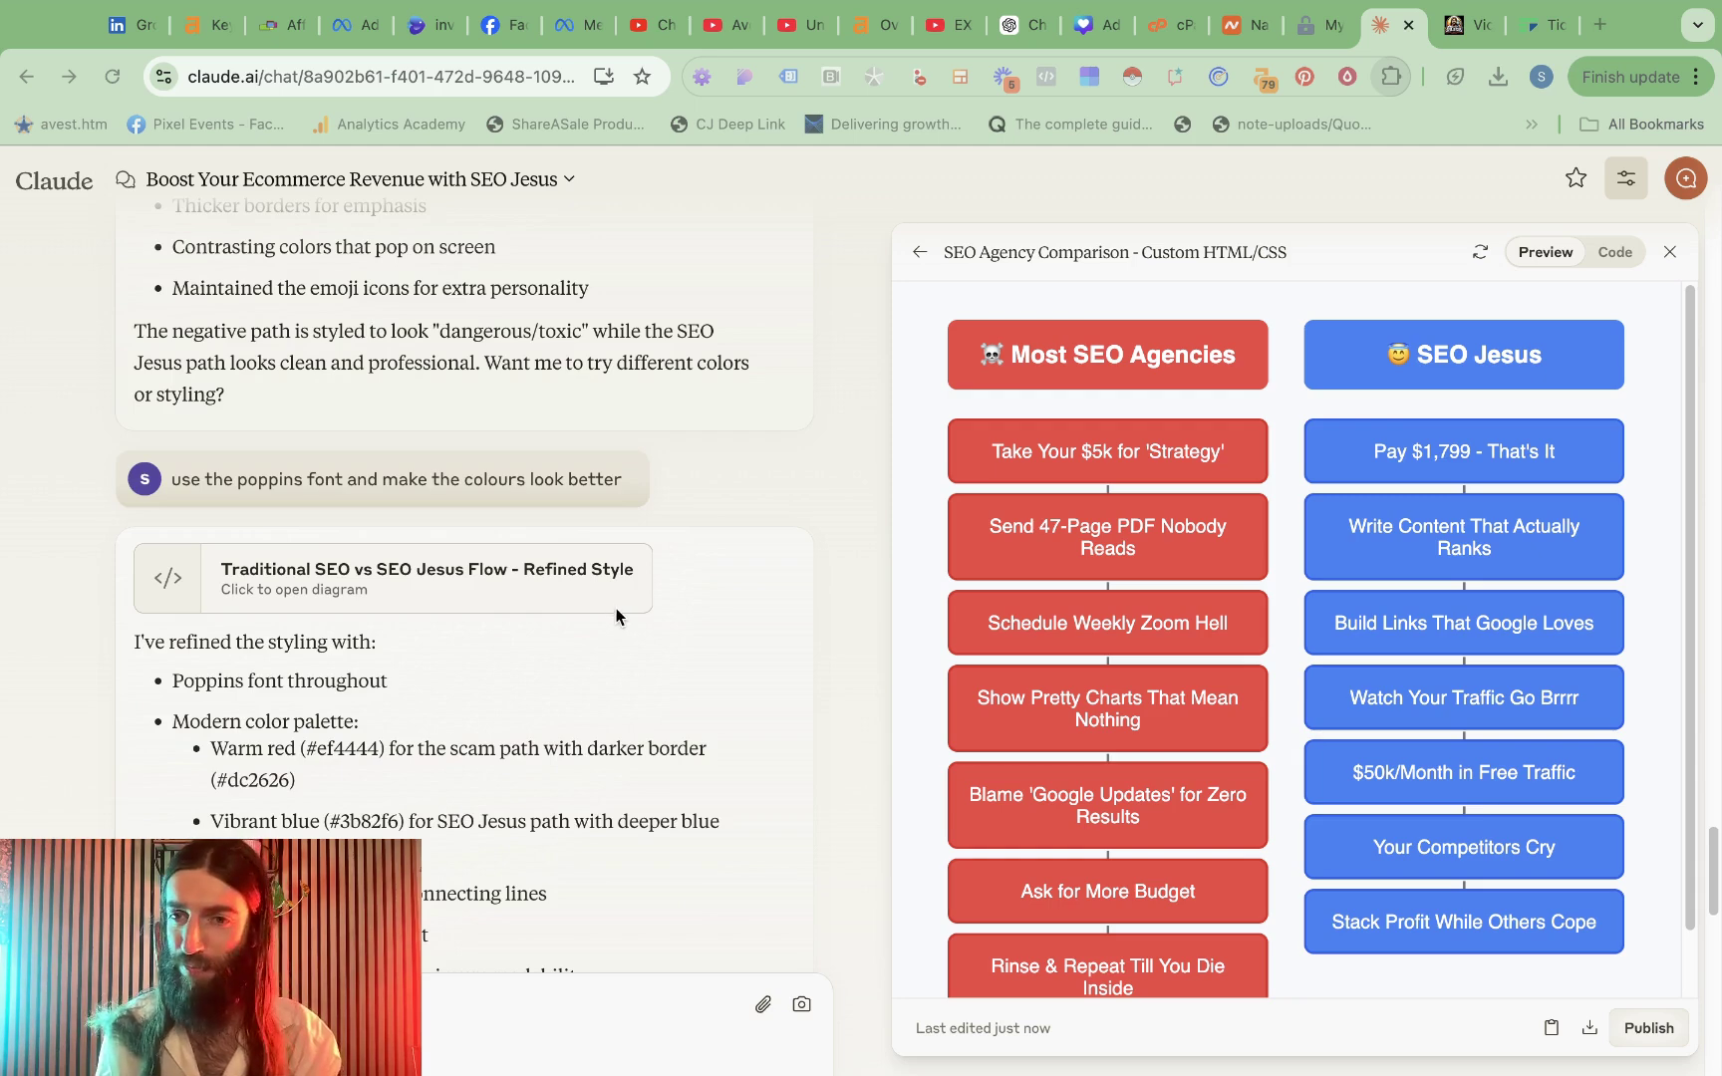
scroll(617, 609, "down", 10)
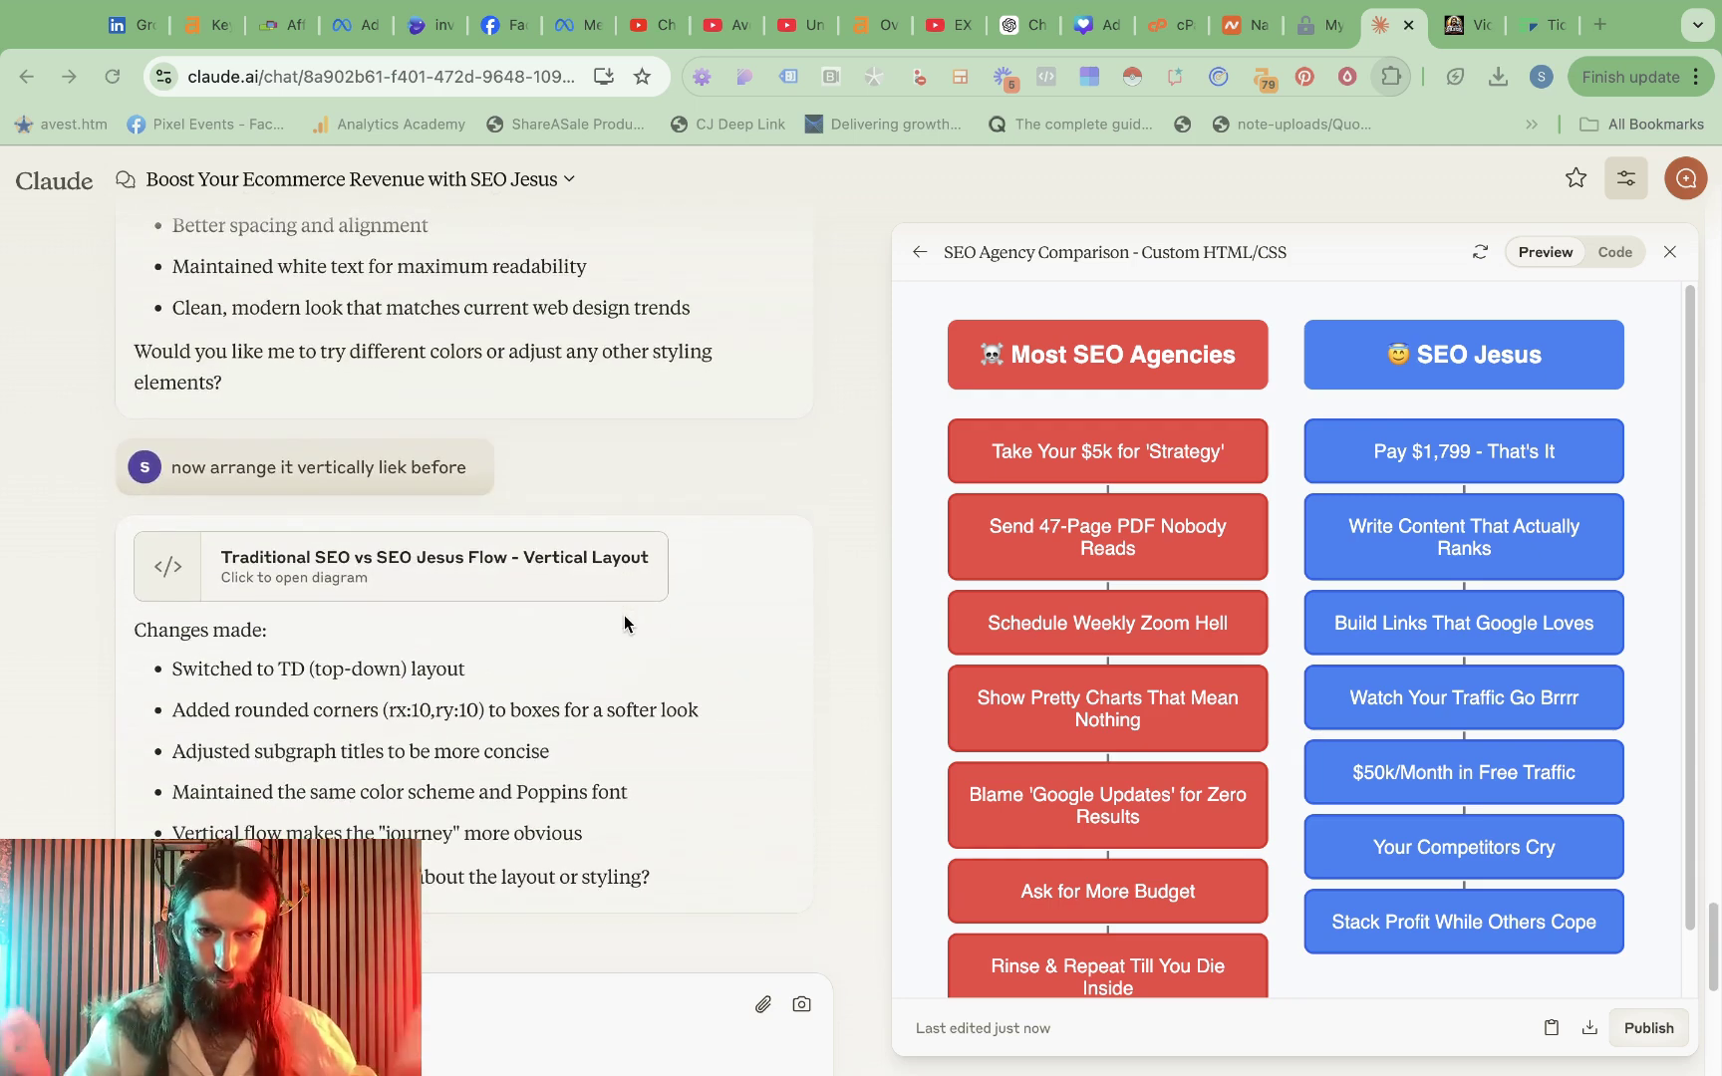
scroll(600, 620, "down", 7)
scroll(601, 621, "up", 2)
scroll(587, 621, "down", 1)
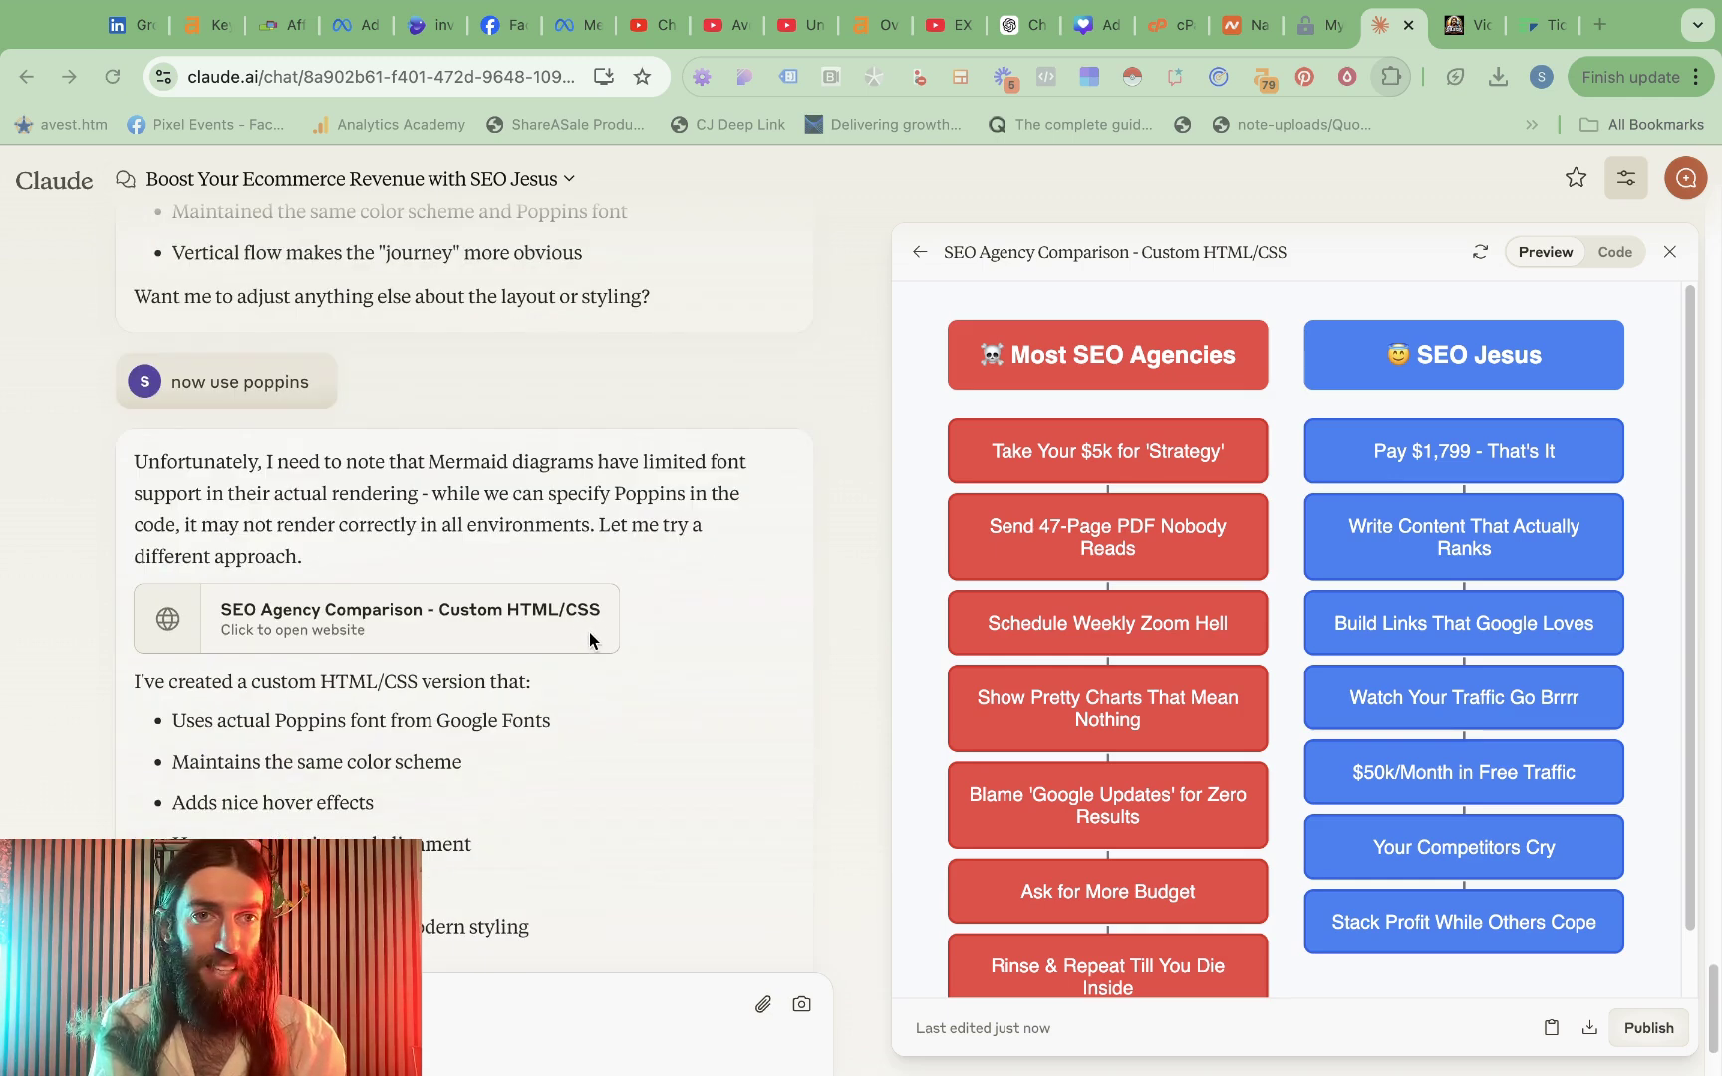
scroll(589, 631, "down", 2)
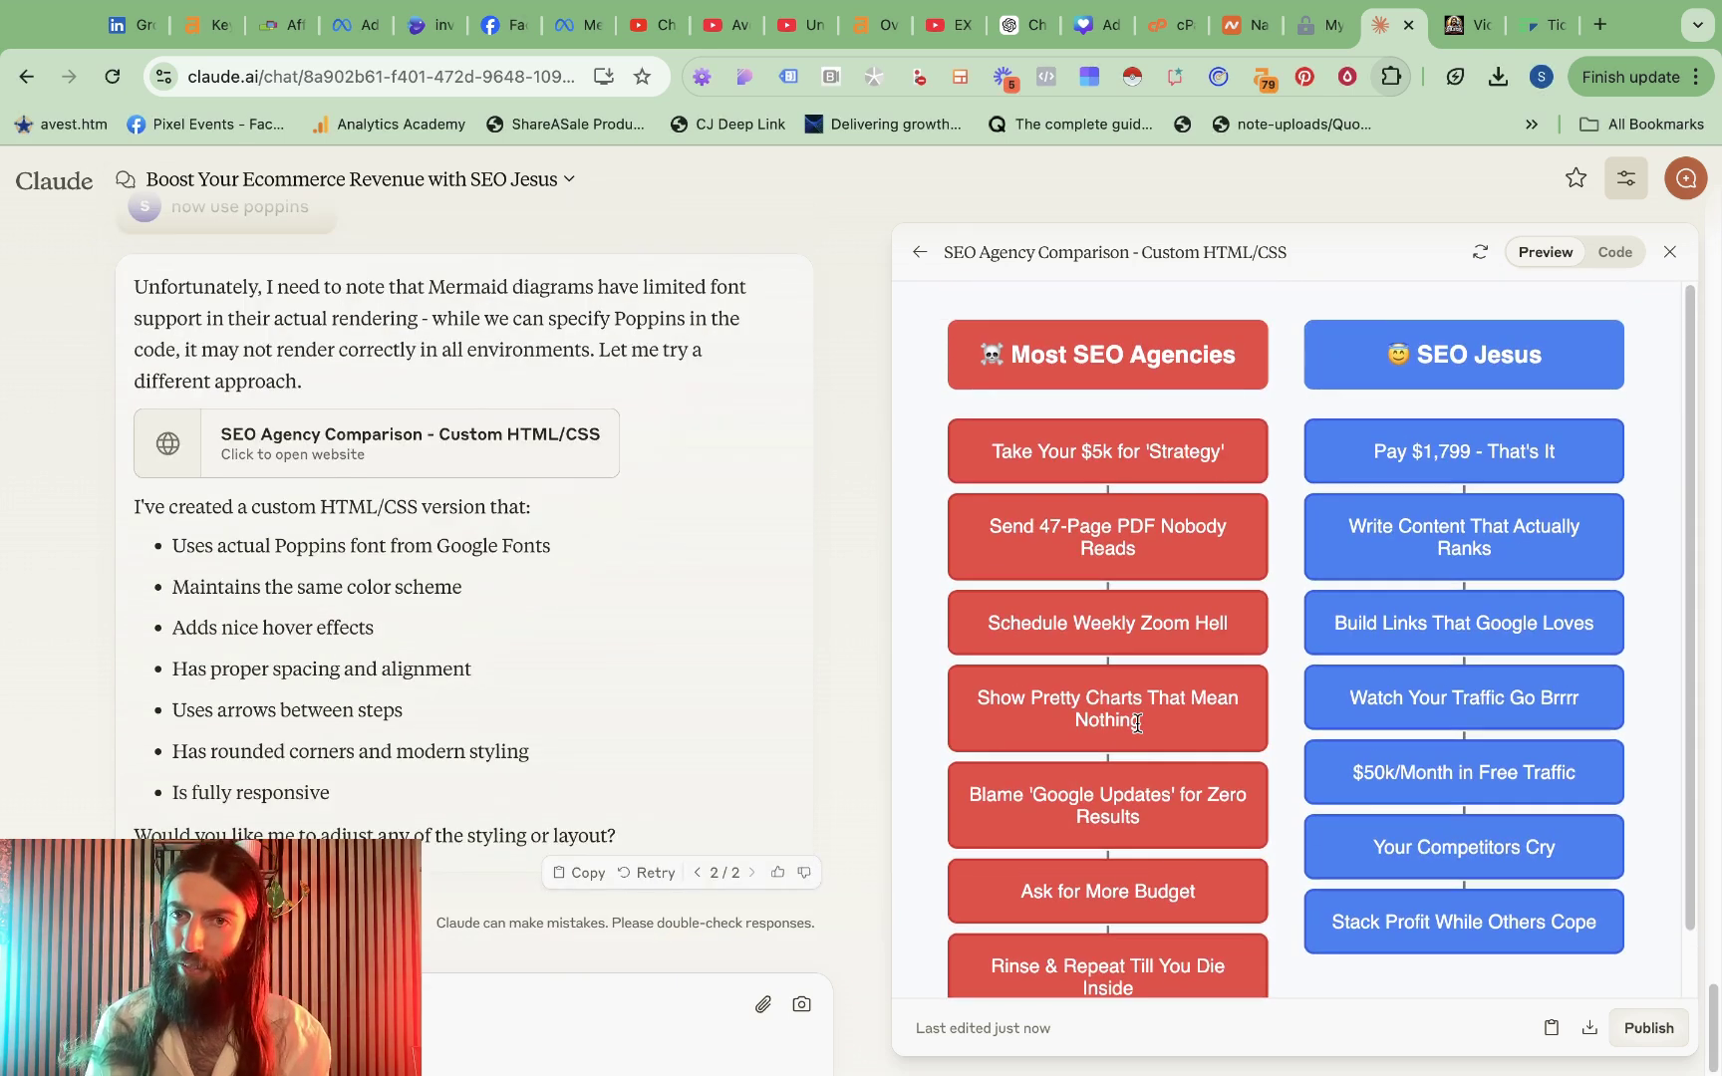
scroll(1137, 731, "down", 2)
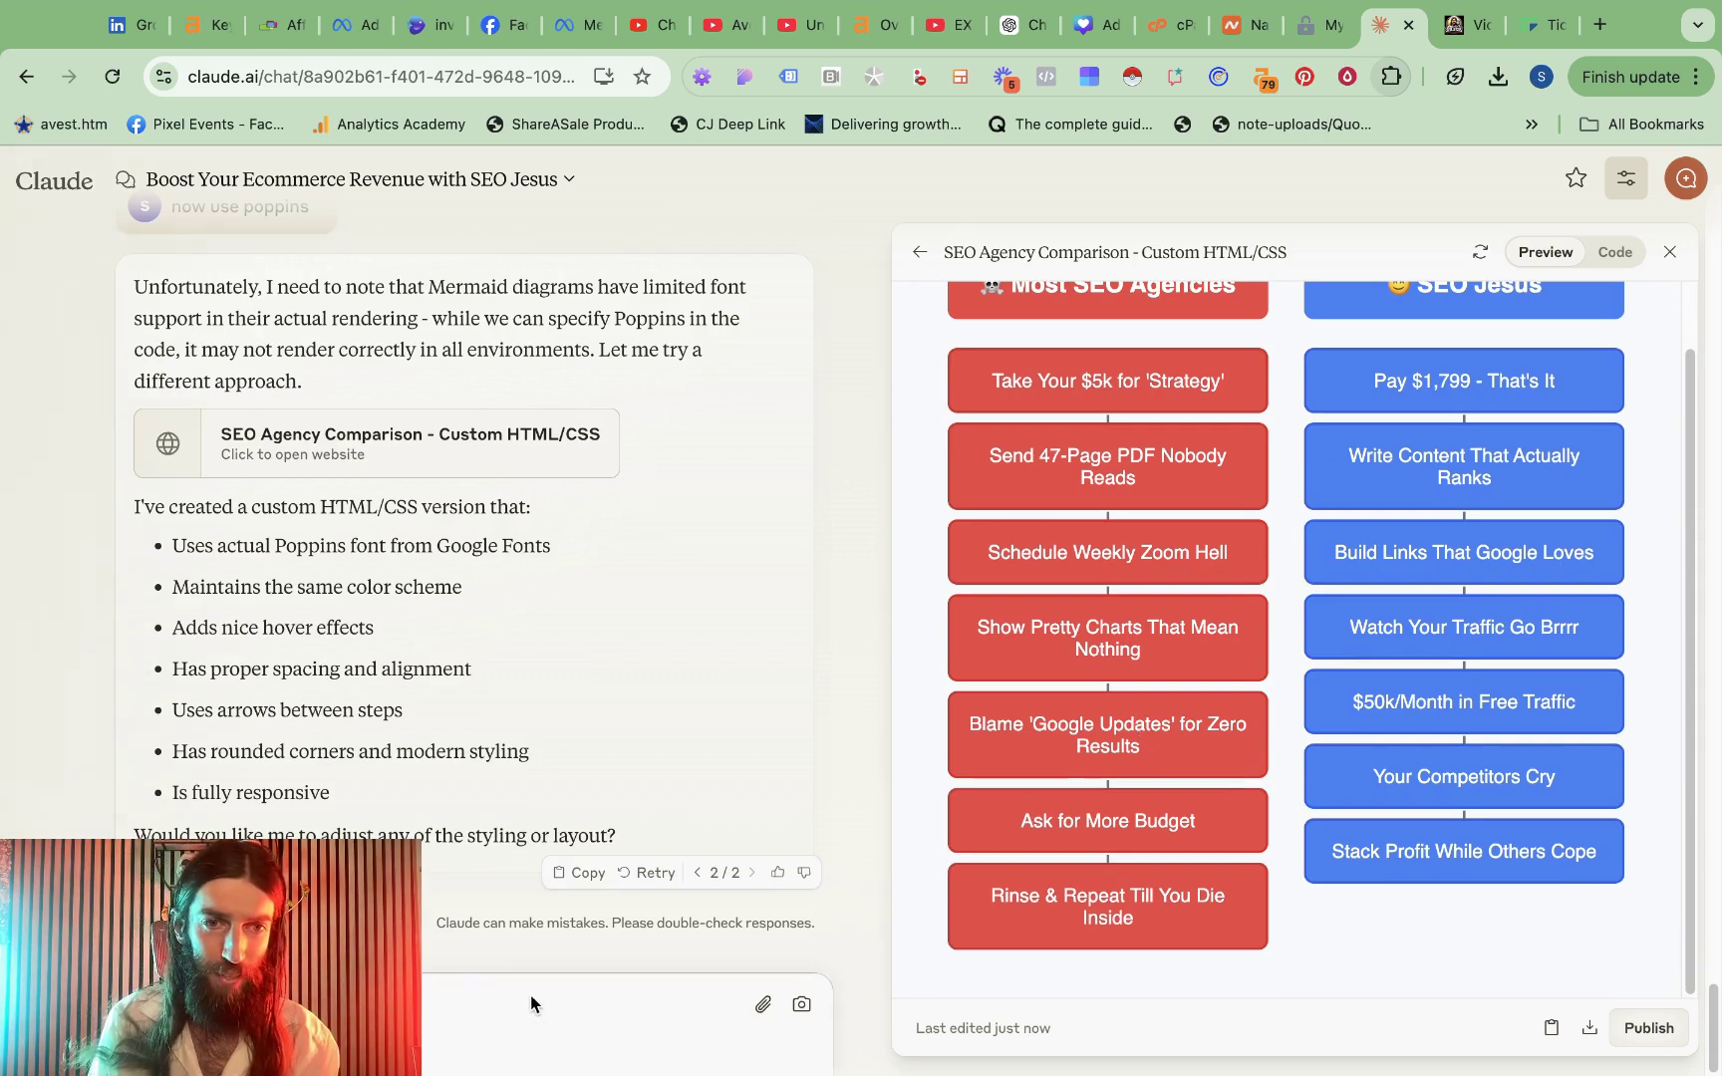
key("super+v")
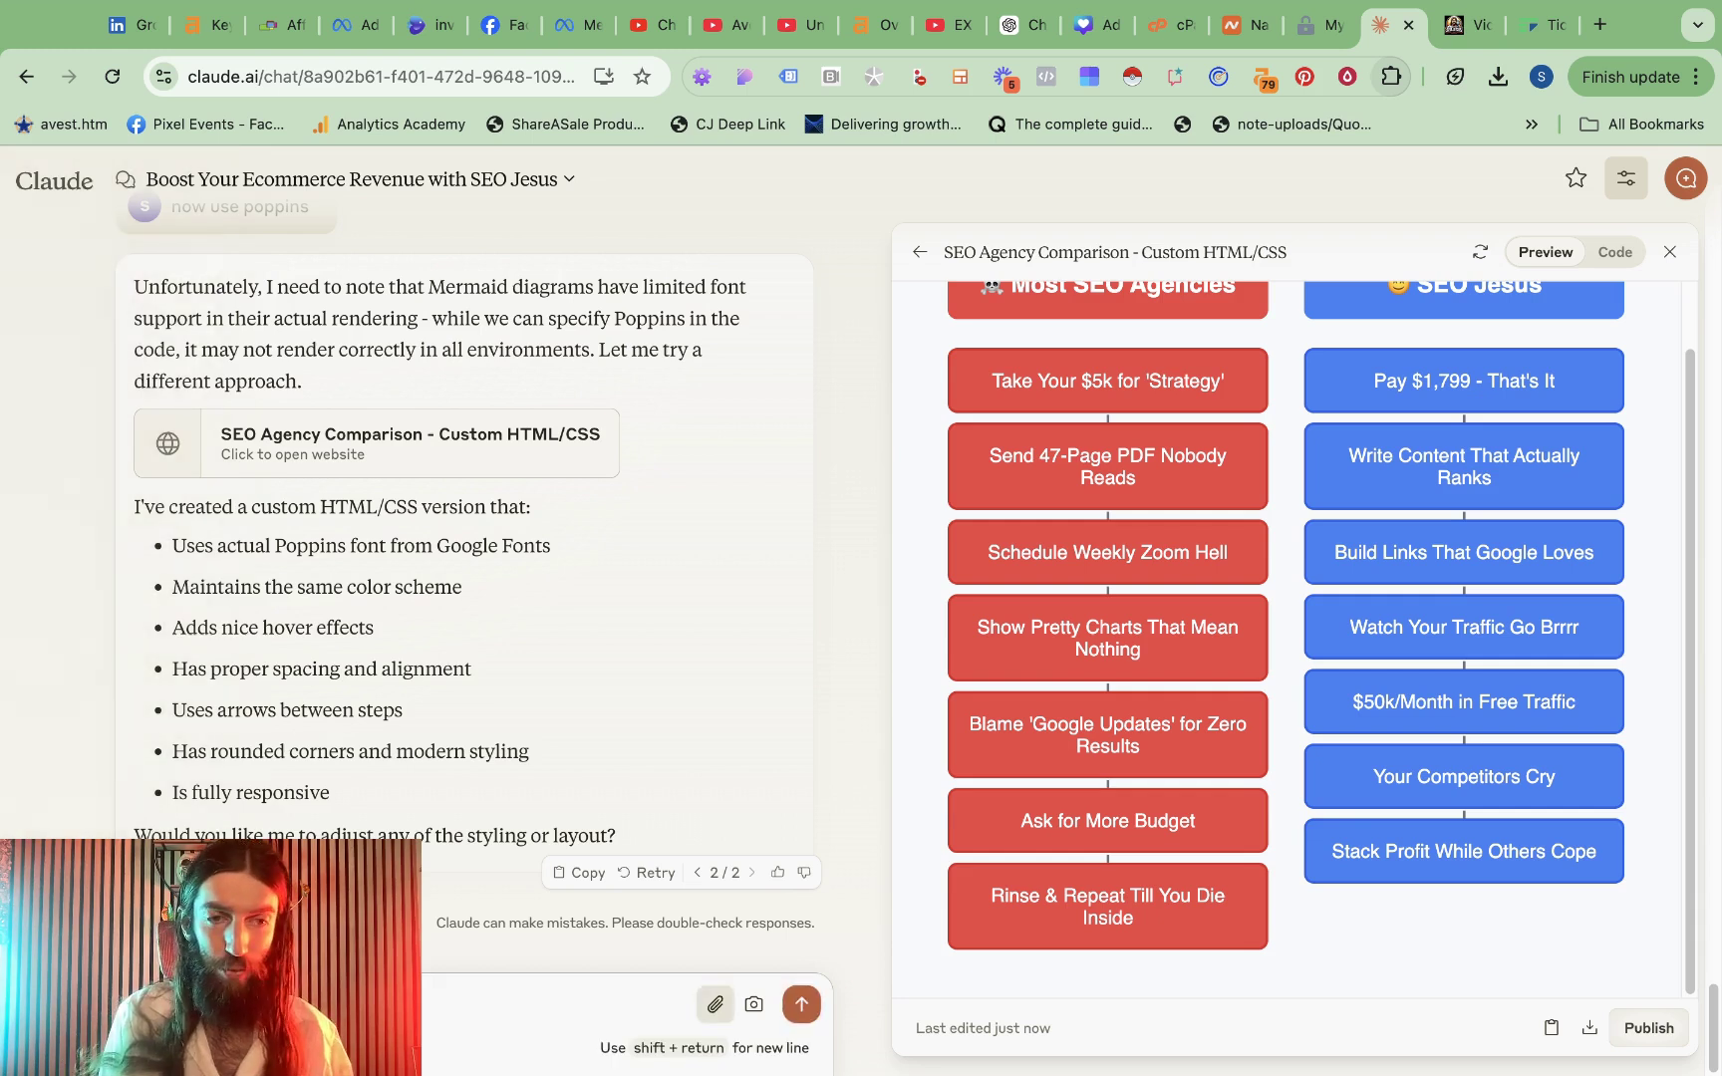
Write the follow-up 'make it simpler? Please present seojesus as the fast easy sol…'
type("make")
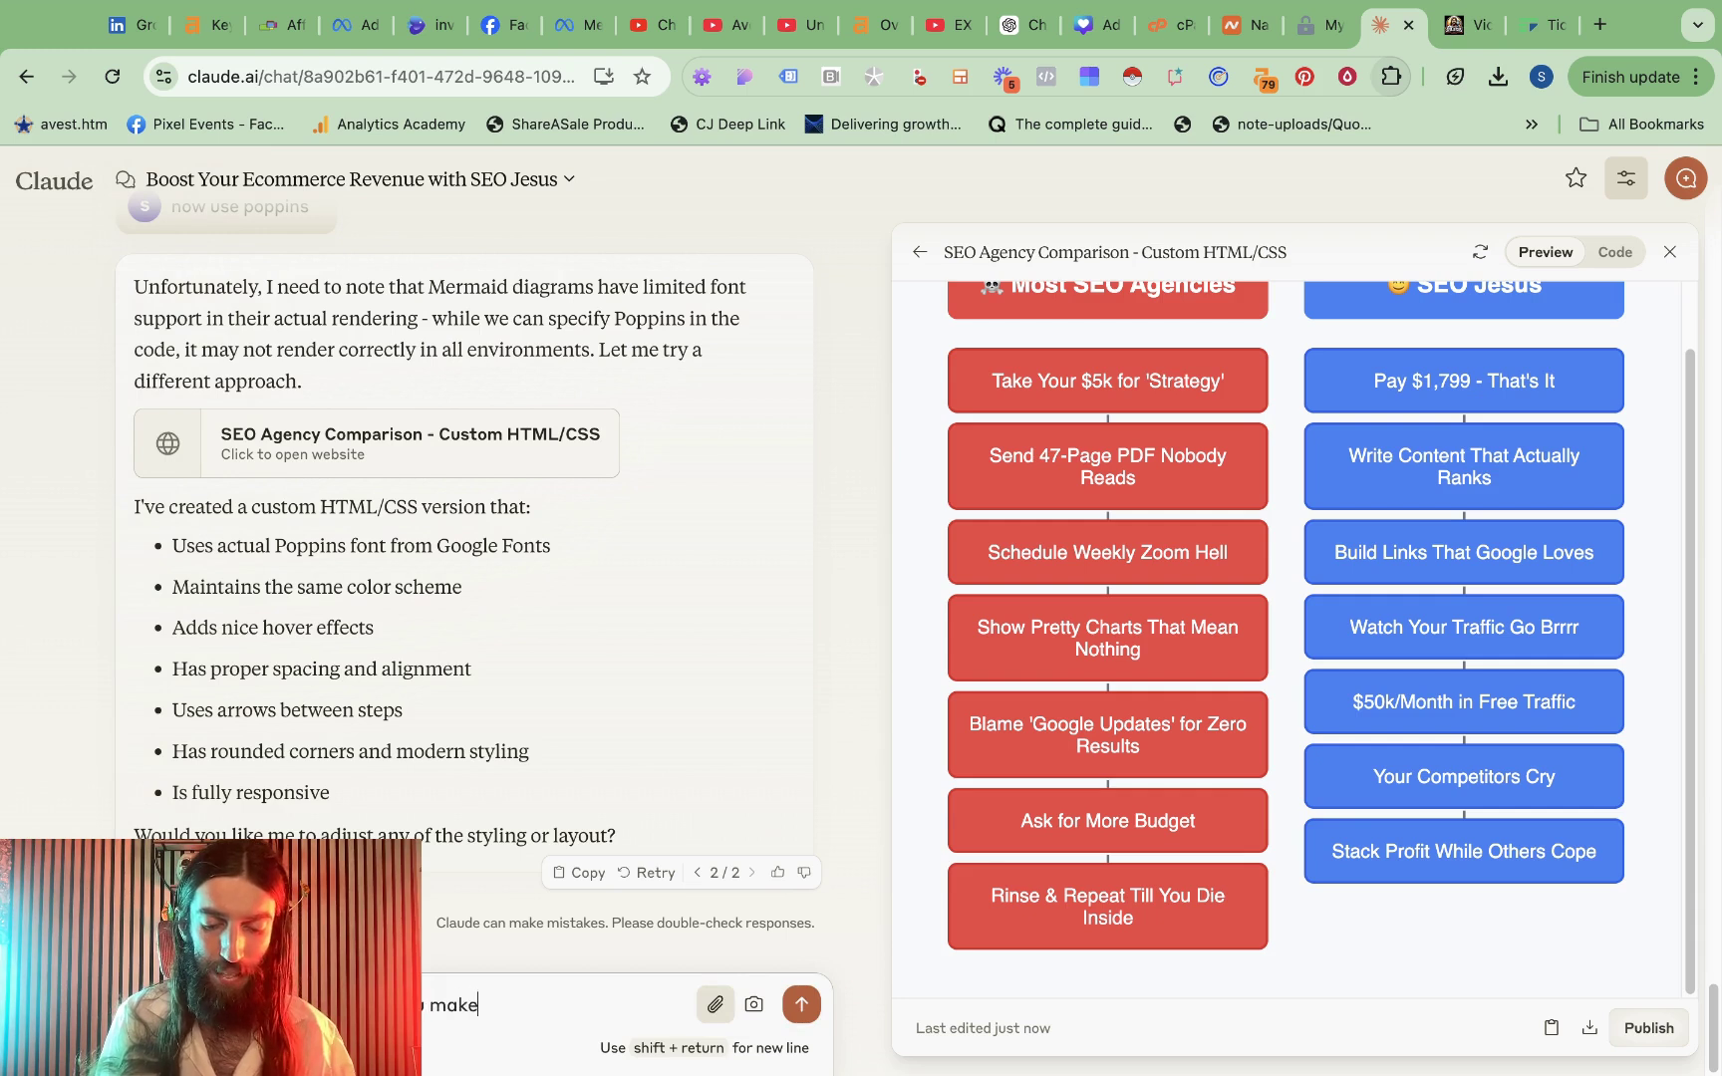
type(" it simpler? Please present seoj")
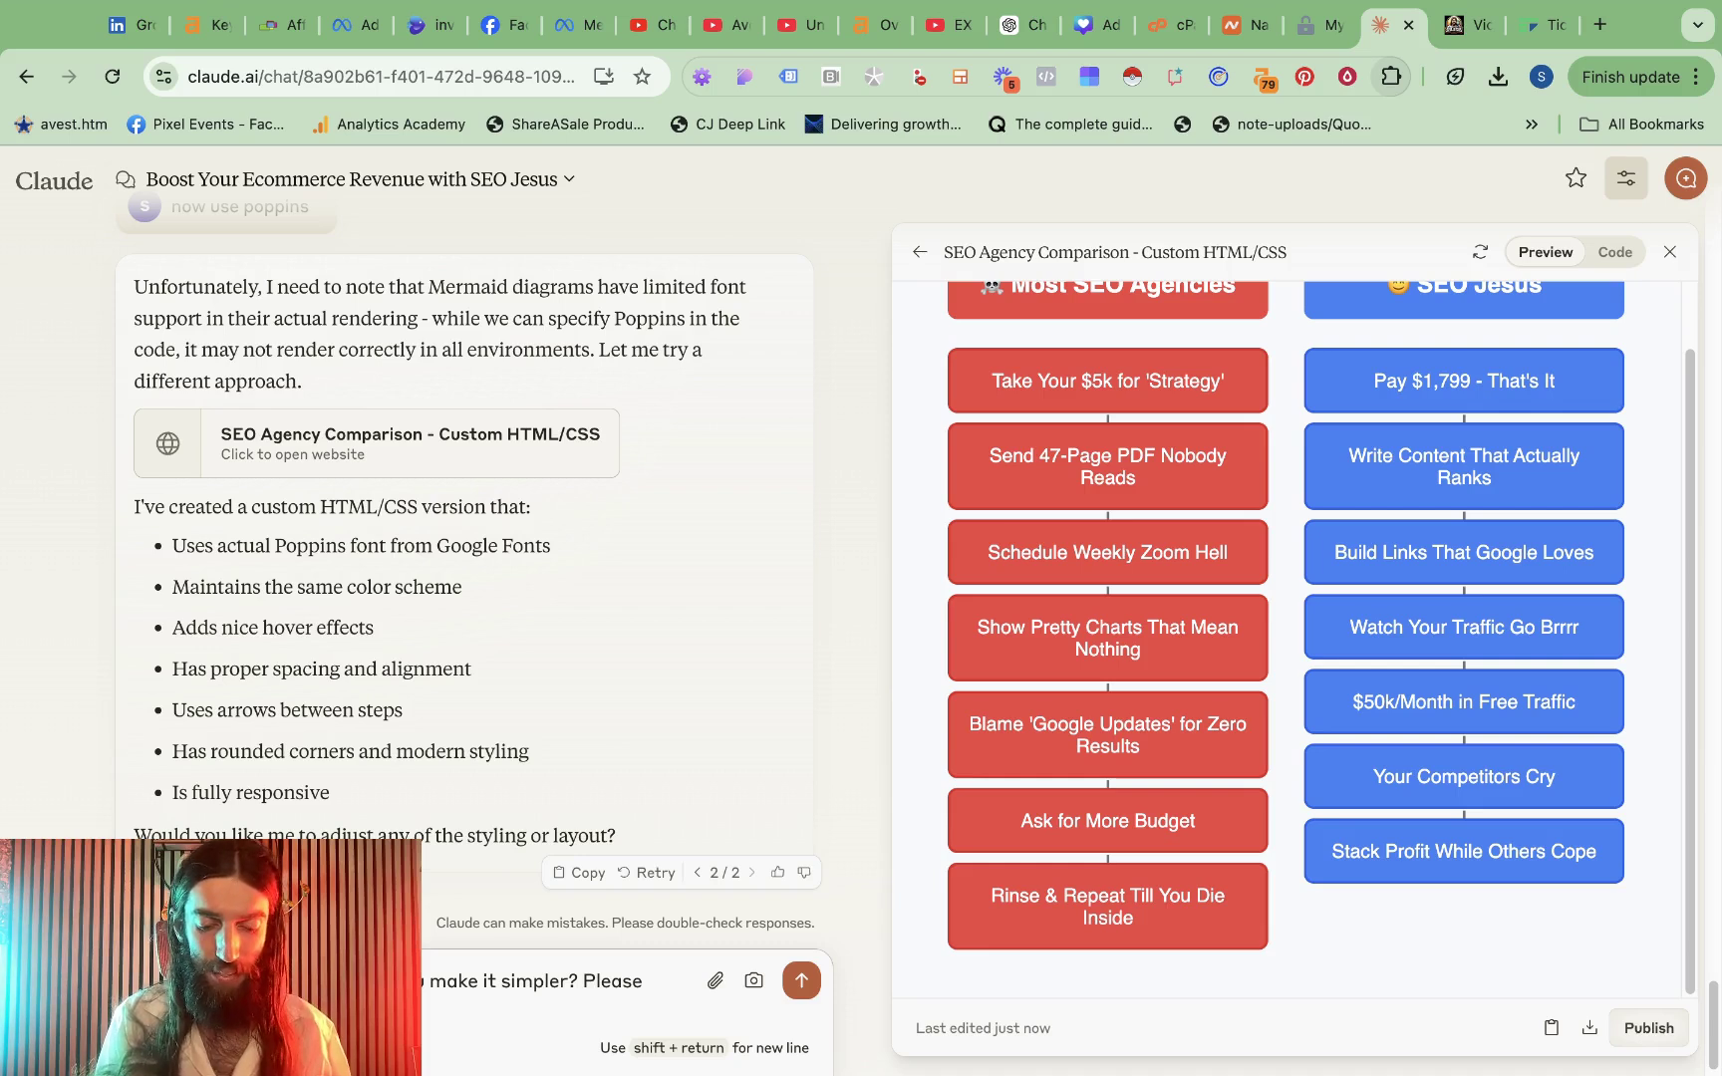
type("esus as the fast easy sol")
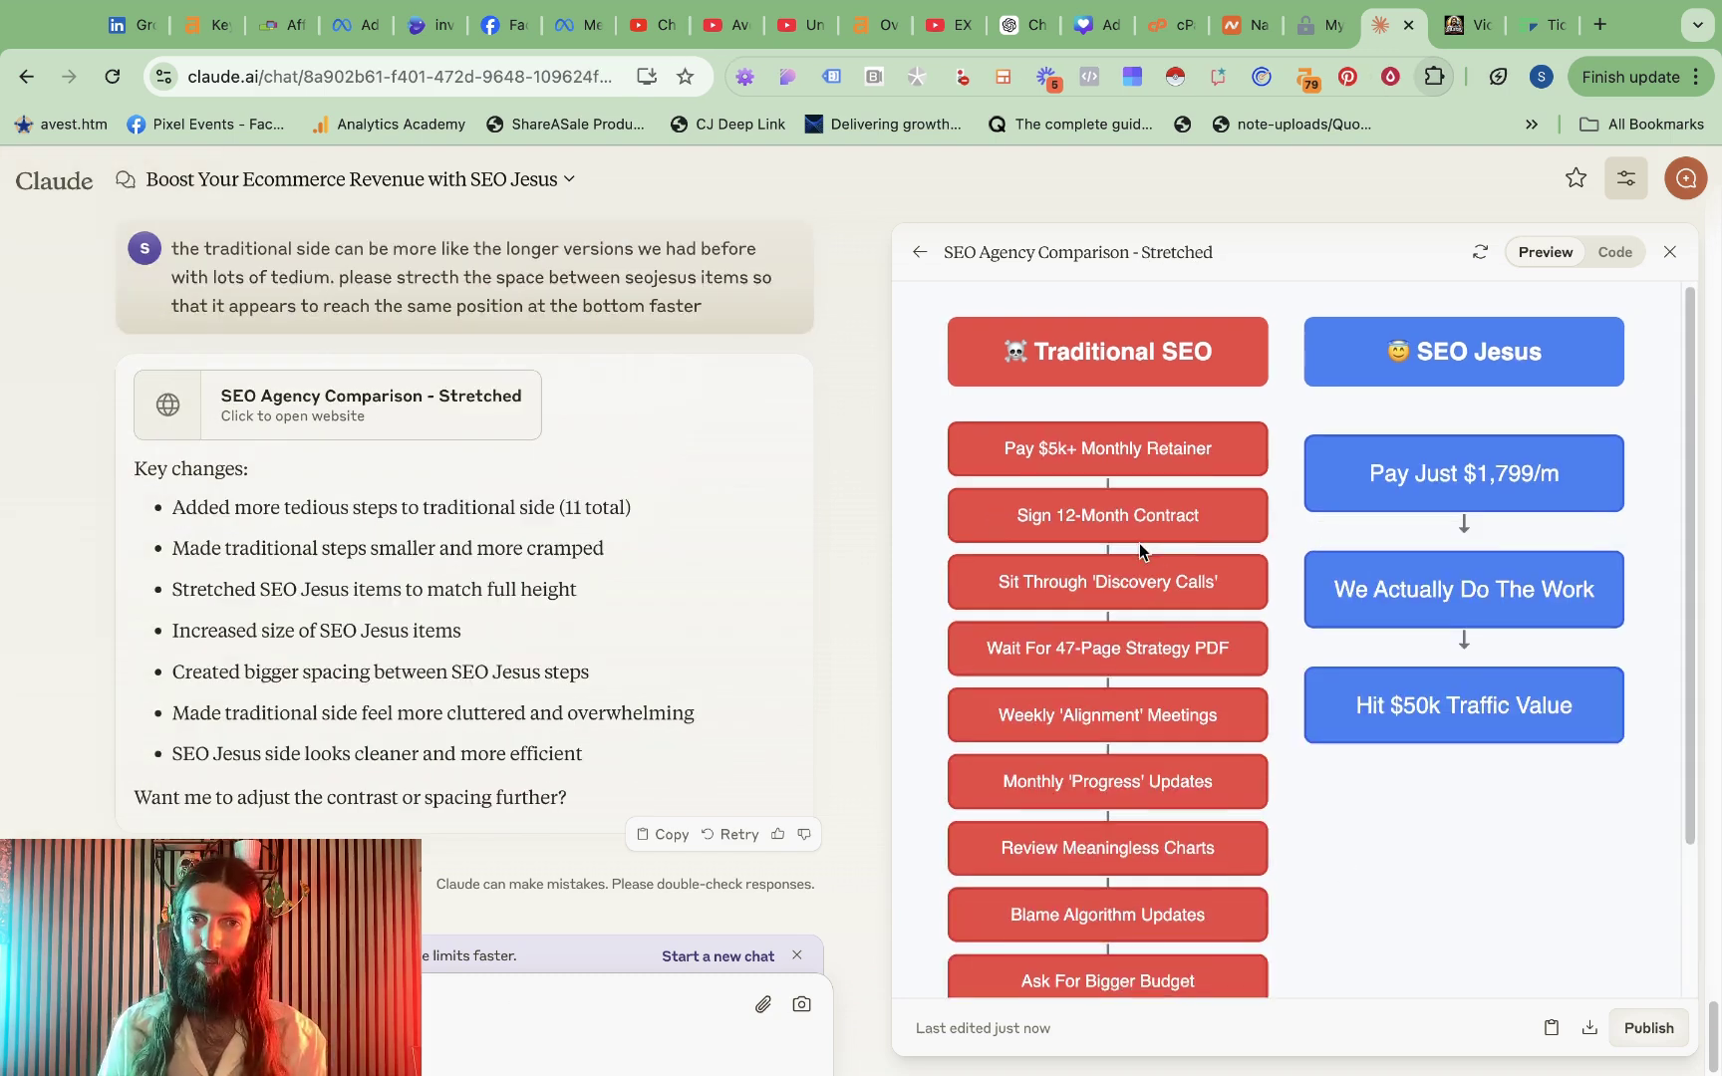
Scroll through the stretched chart comparing the long red Traditional SEO list with blue SEO Jesus steps
scroll(1140, 544, "down", 2)
mouse_move(15, 588)
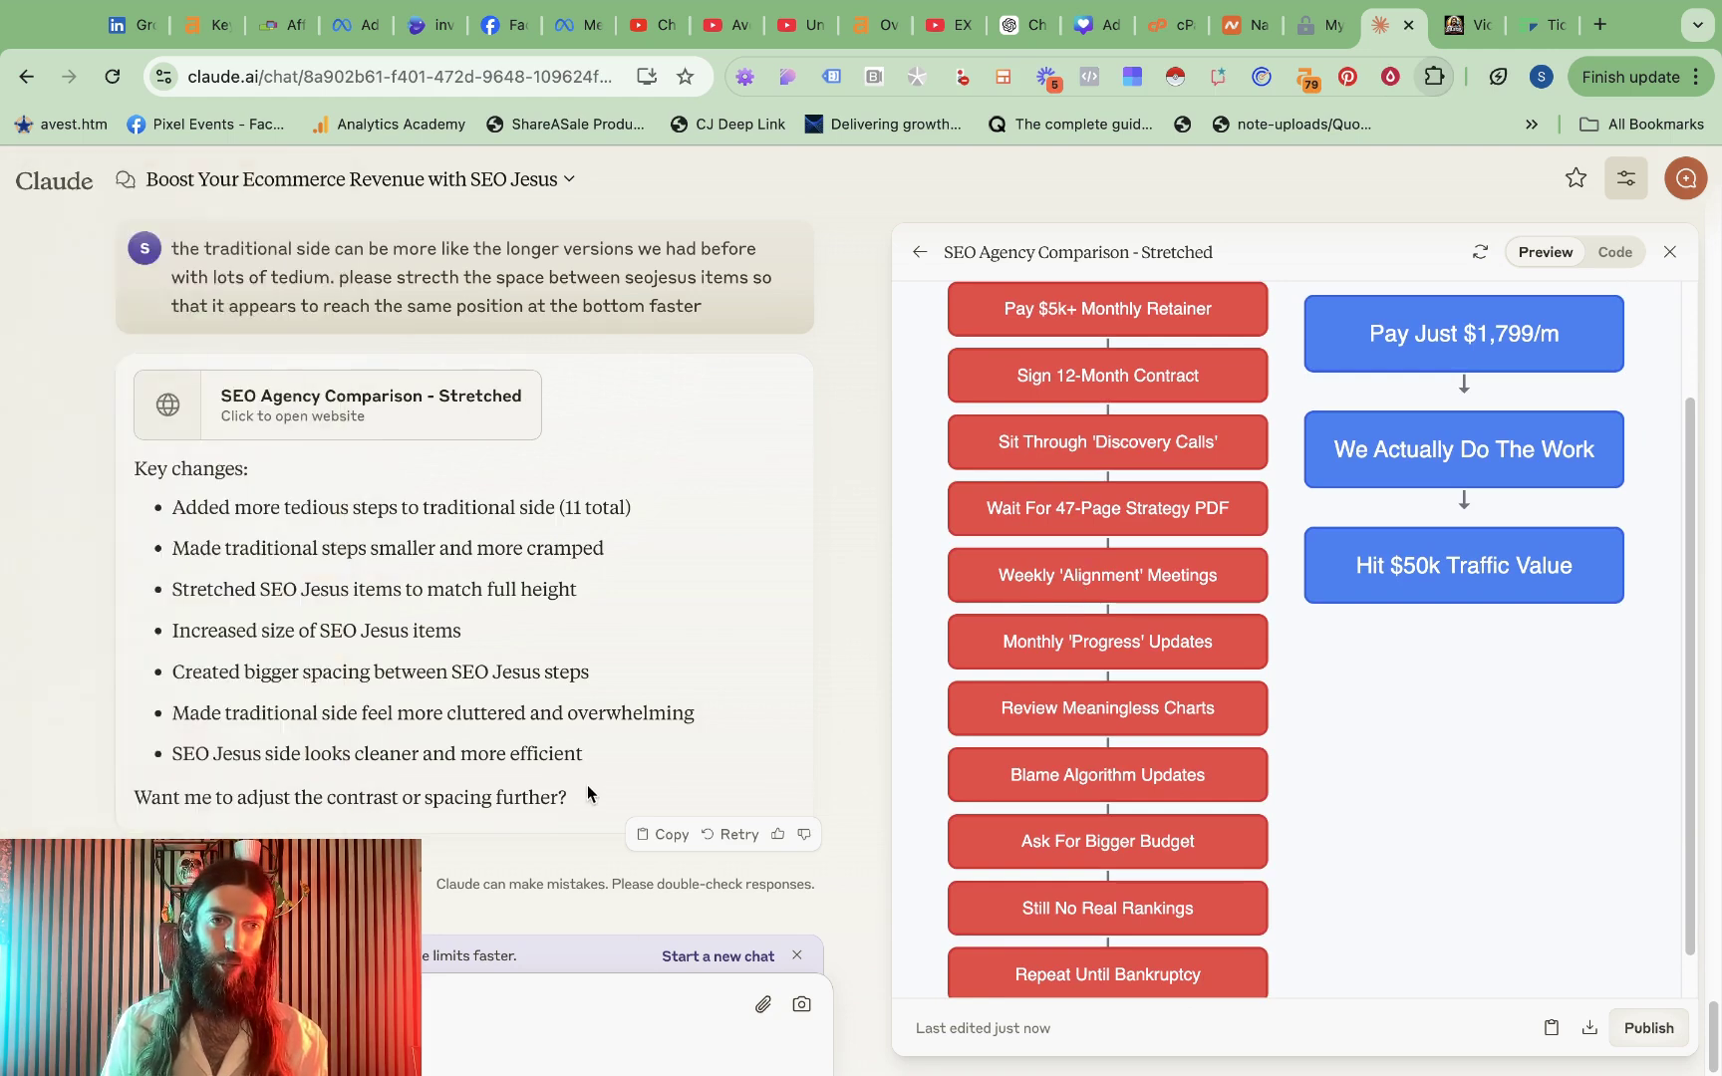
scroll(780, 689, "up", 2)
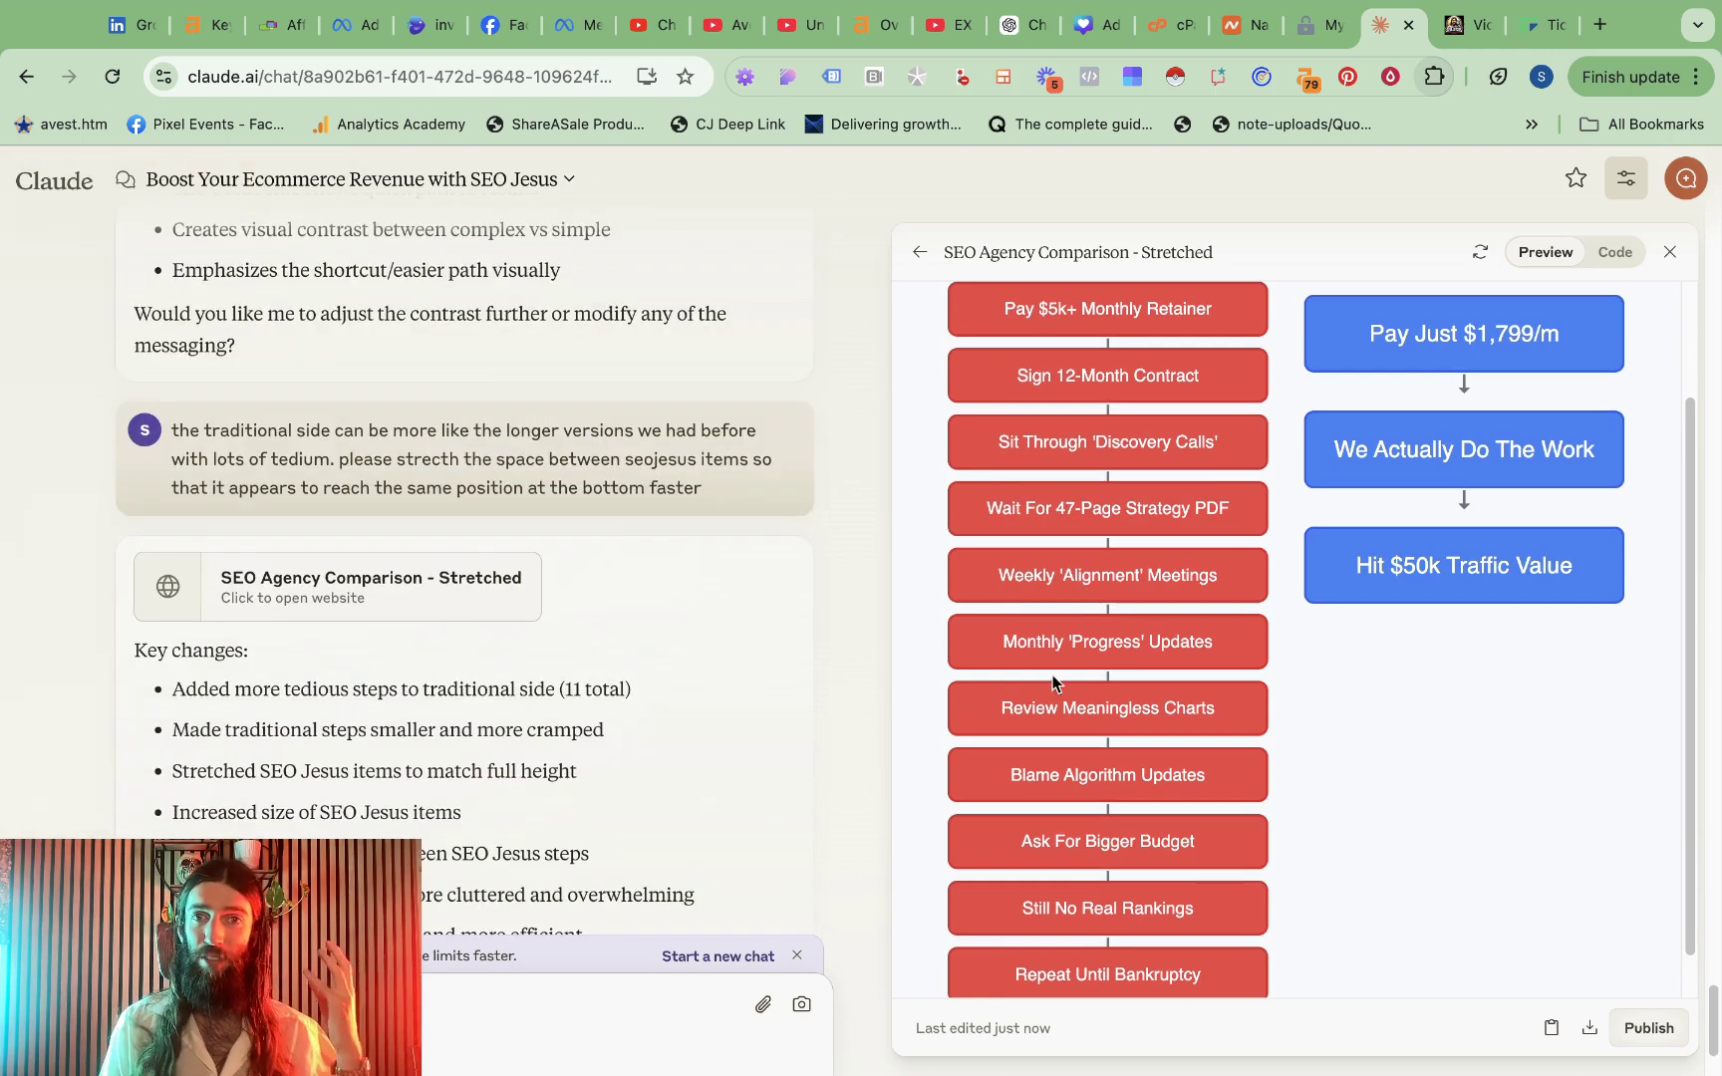
scroll(1058, 682, "up", 1)
scroll(1037, 665, "up", 2)
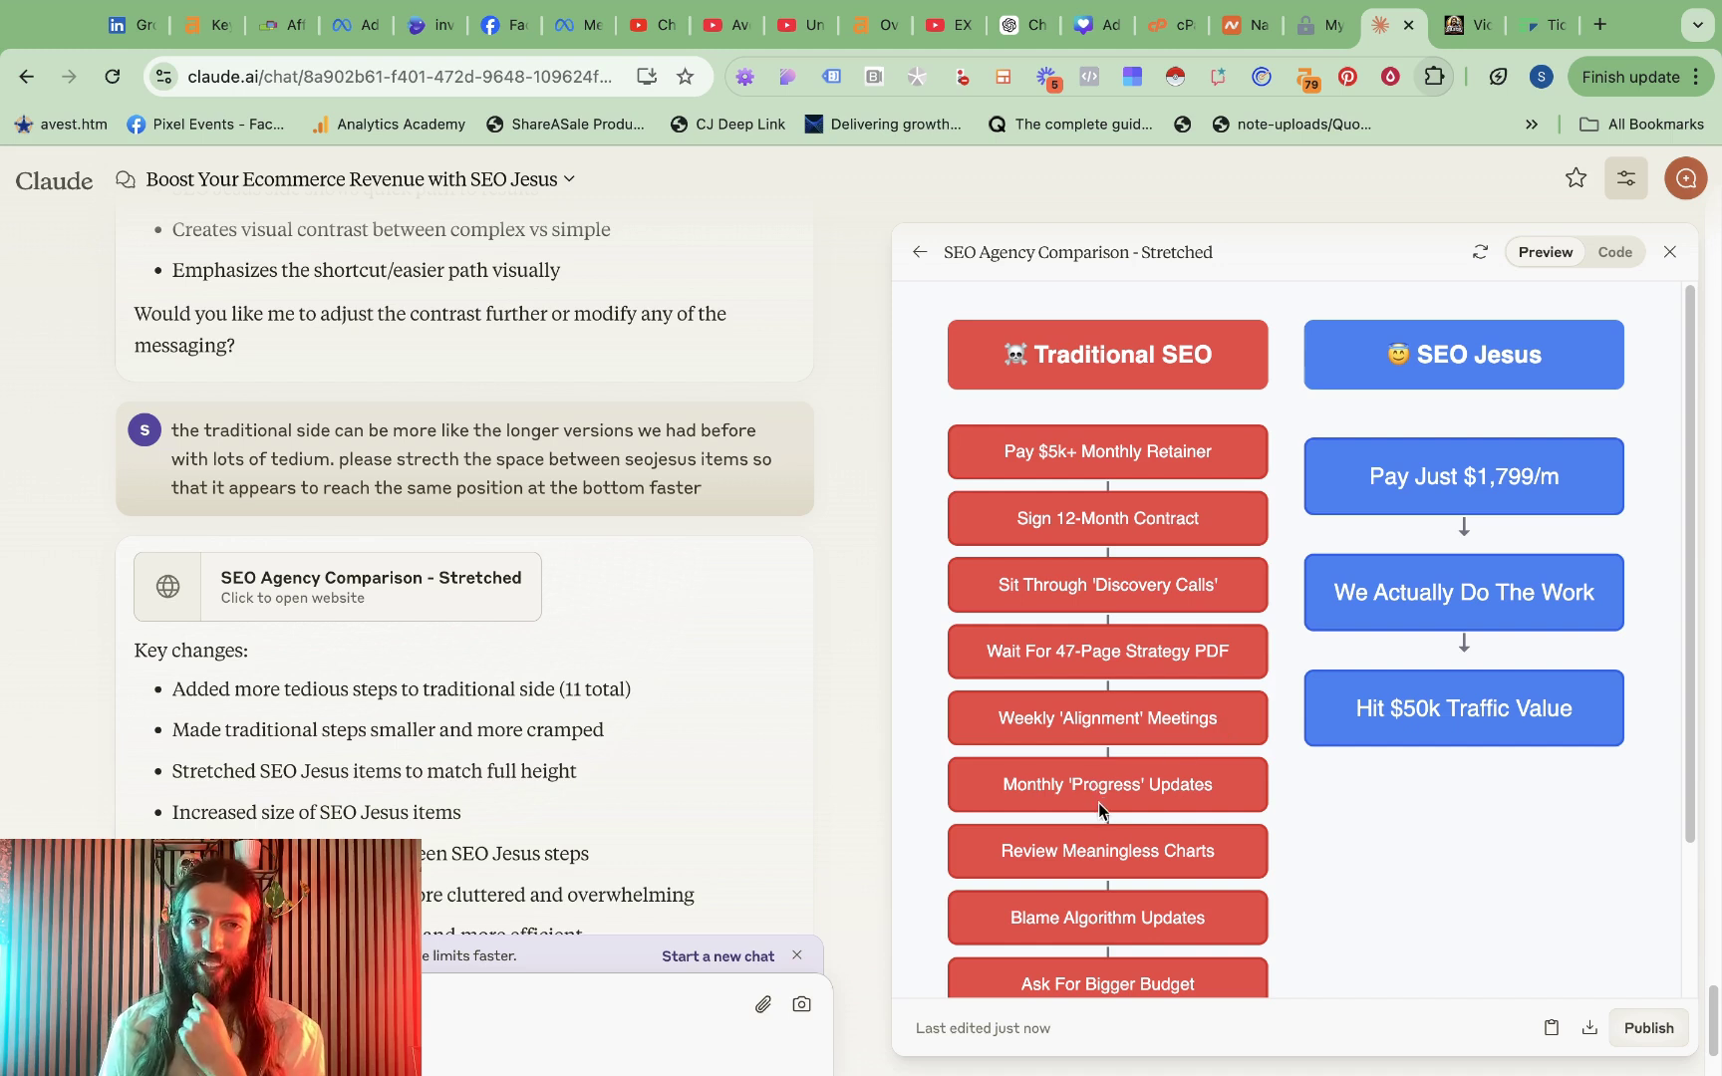
scroll(1200, 775, "down", 2)
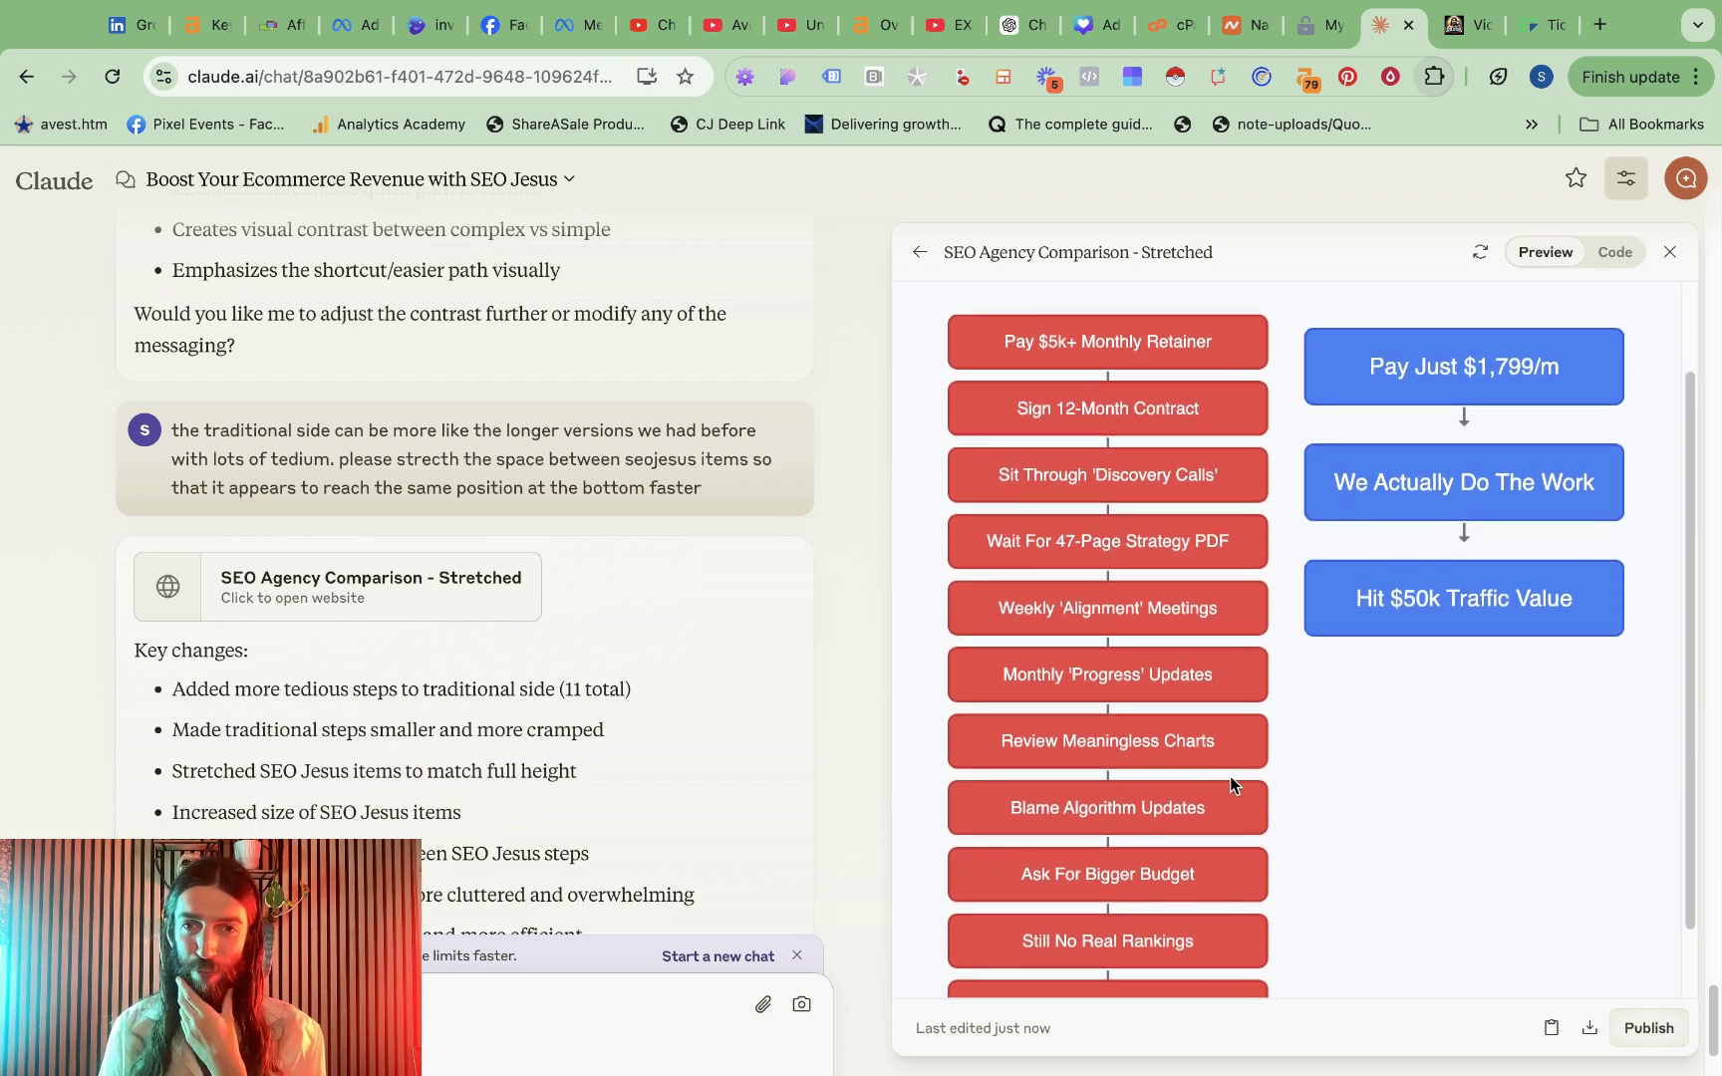
scroll(1223, 808, "down", 1)
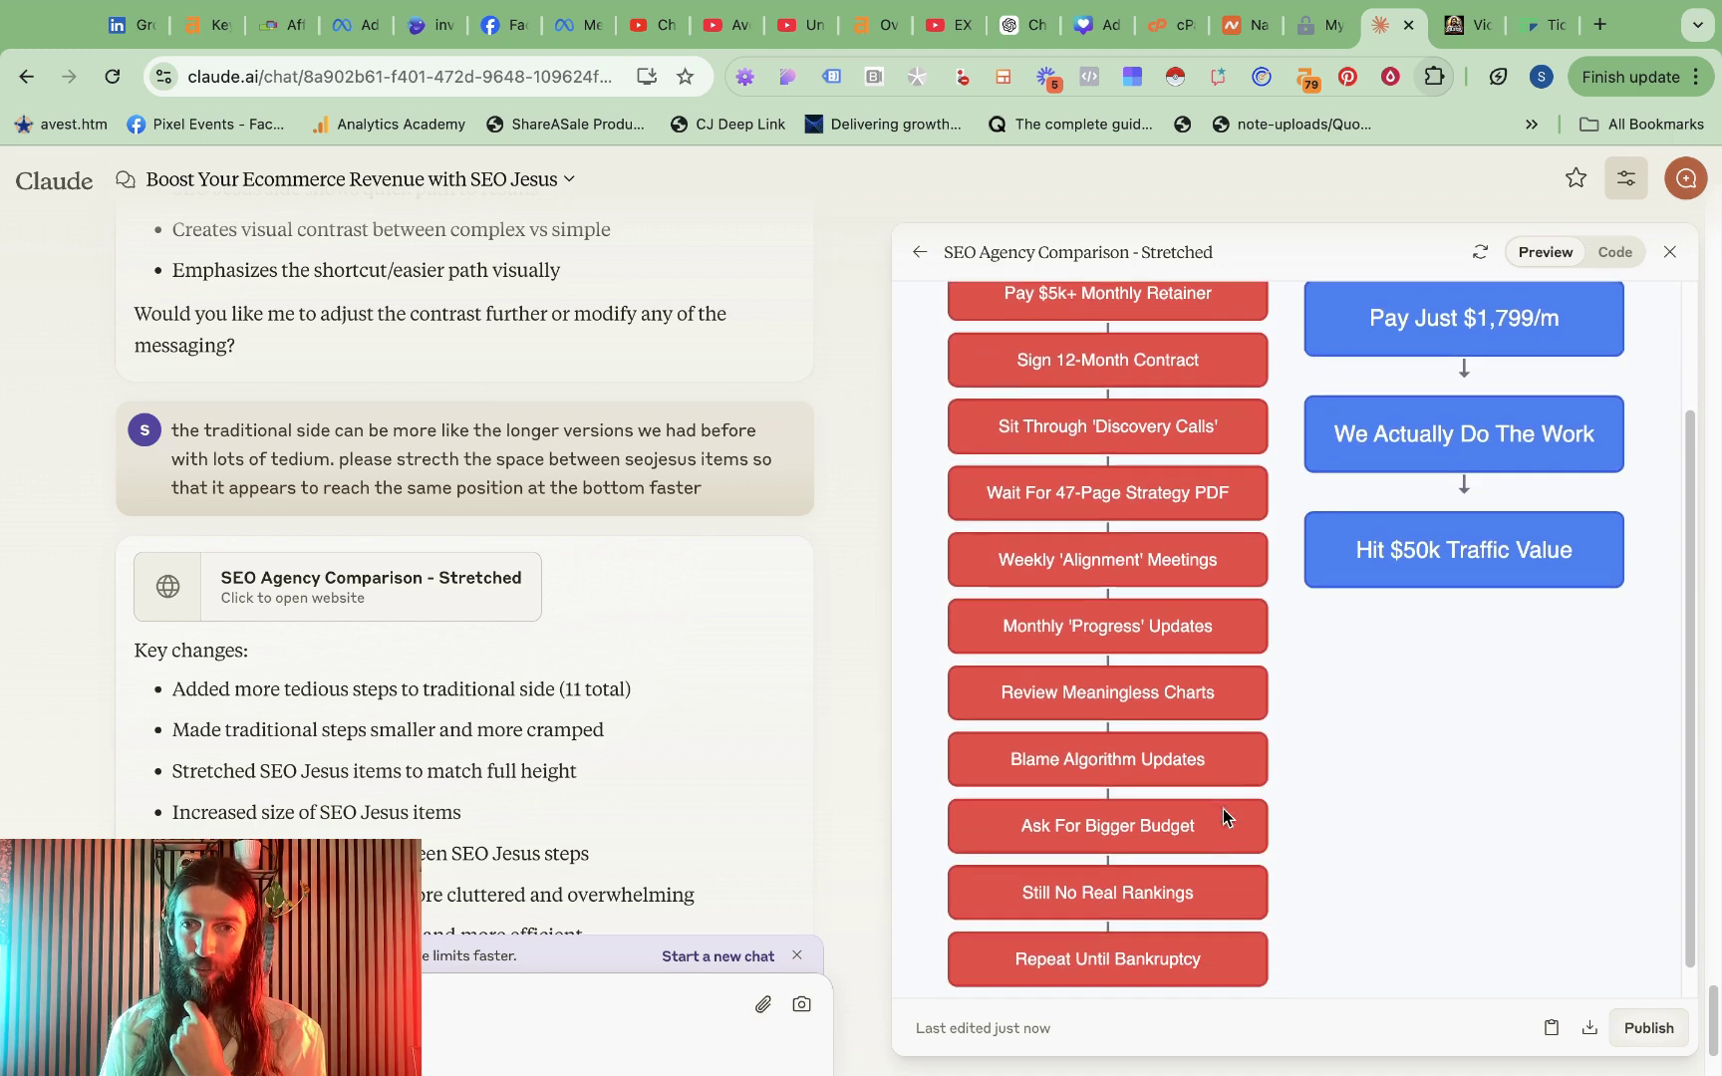
scroll(1220, 874, "down", 1)
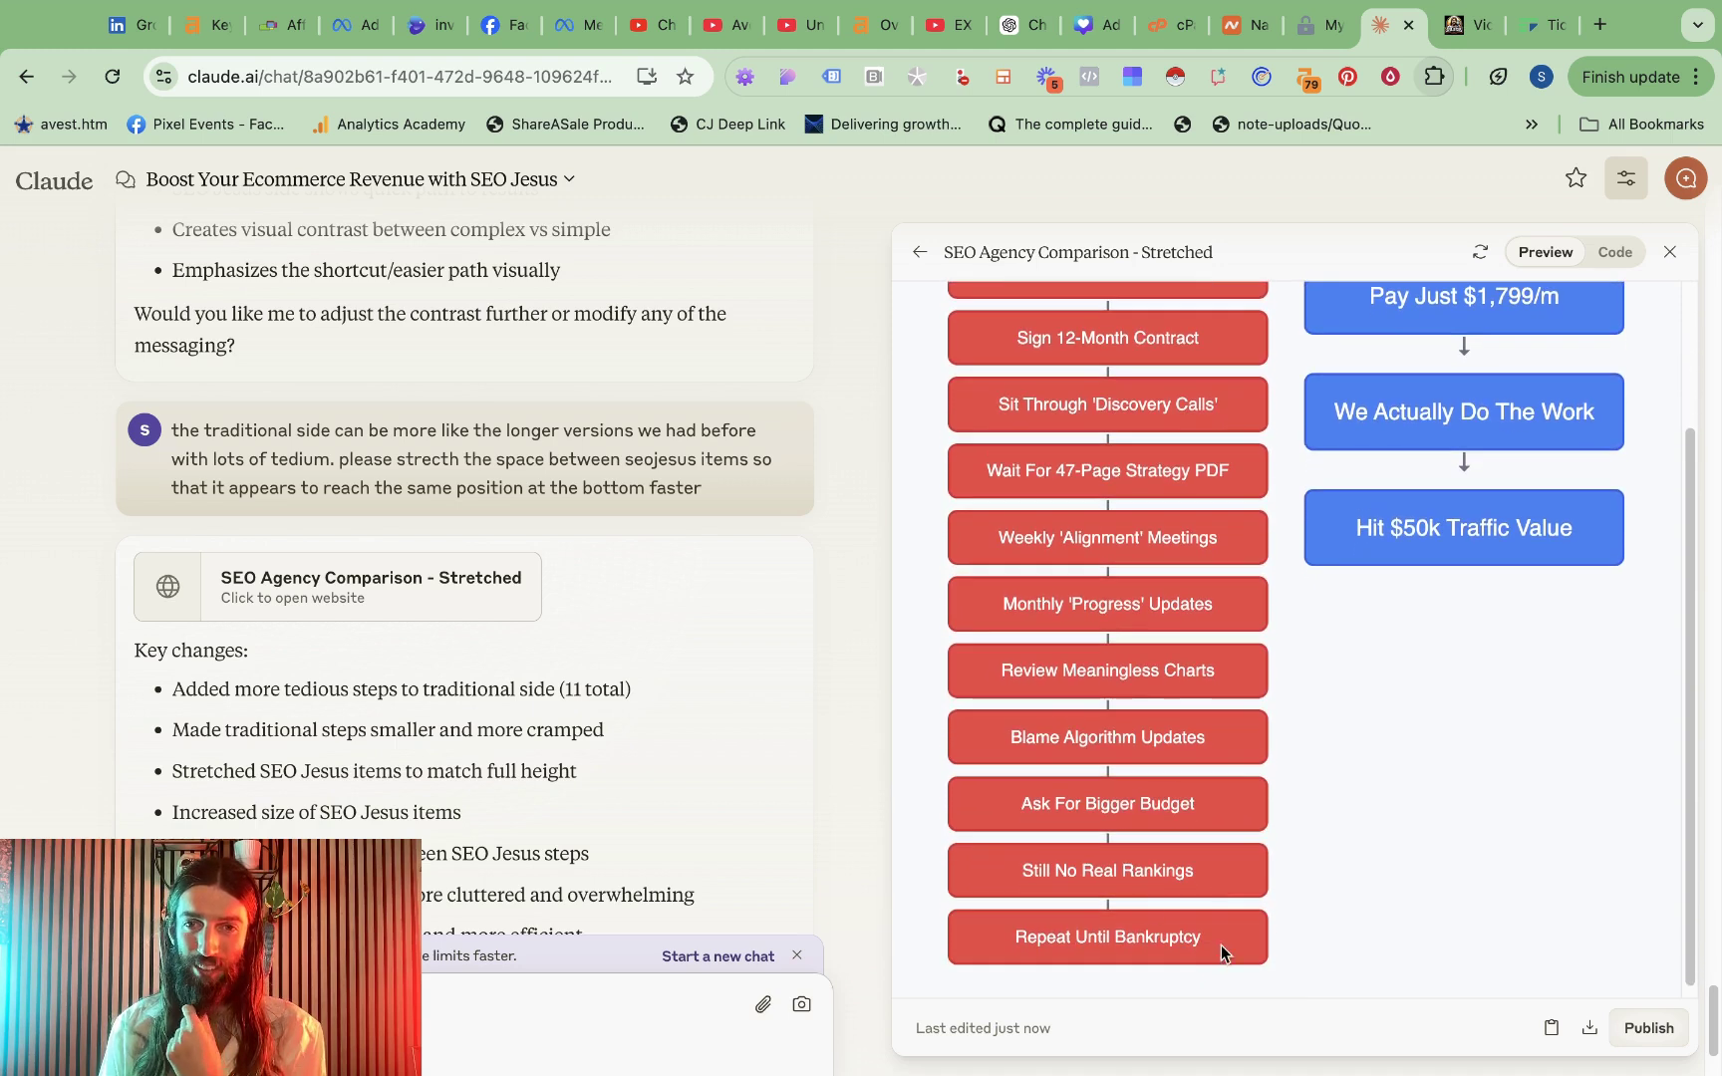
scroll(1222, 847, "up", 4)
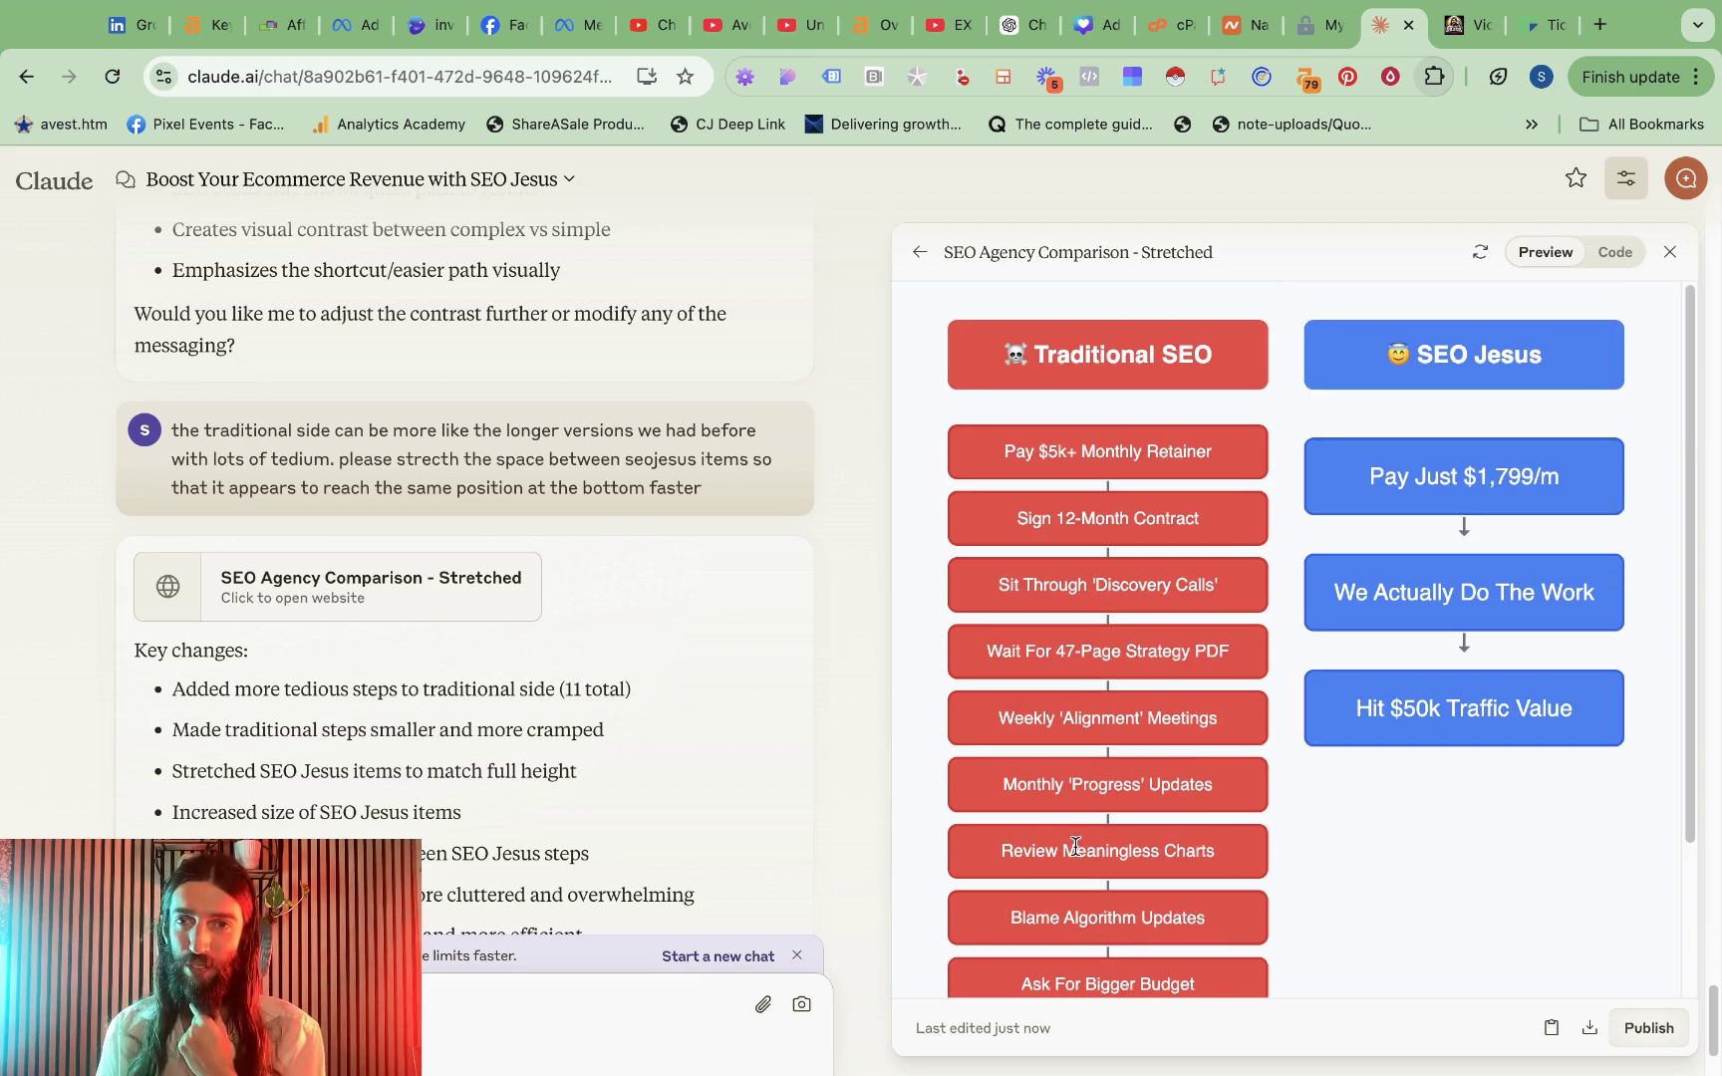
scroll(1116, 708, "down", 1)
scroll(1115, 699, "down", 2)
scroll(1365, 488, "up", 4)
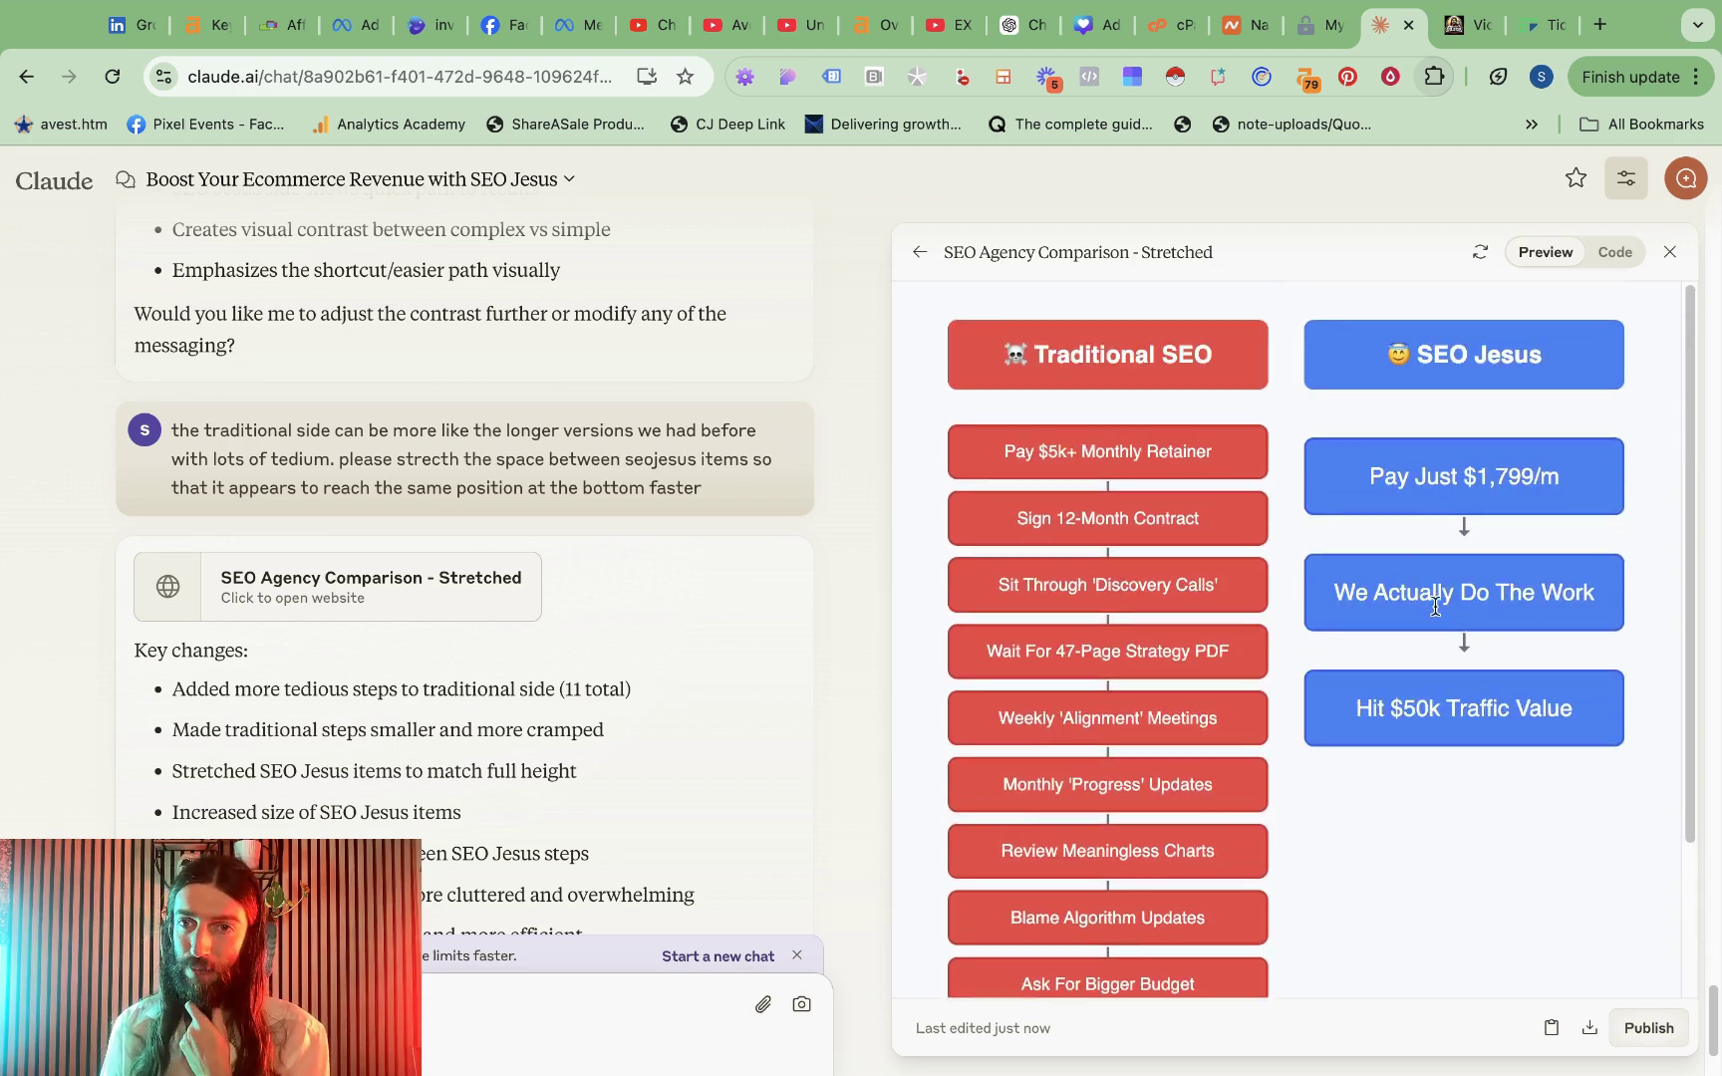
scroll(1438, 639, "down", 3)
scroll(1439, 639, "up", 1)
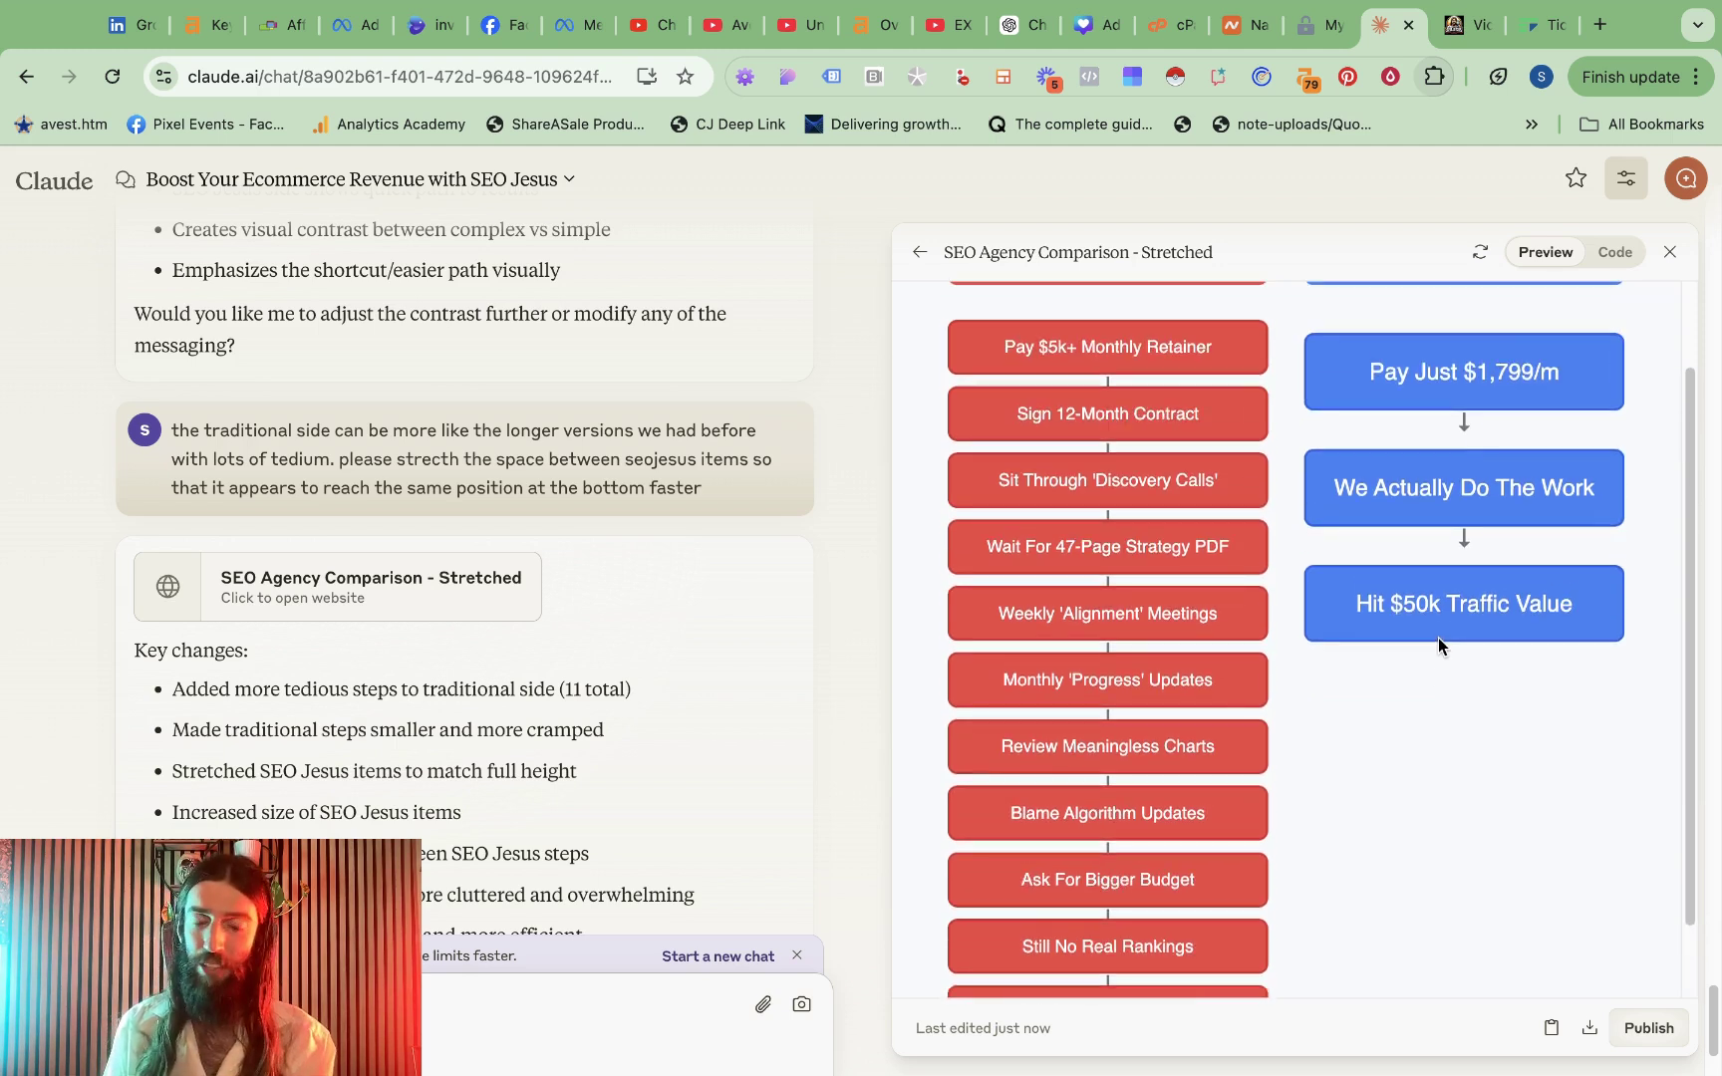
scroll(1439, 638, "down", 2)
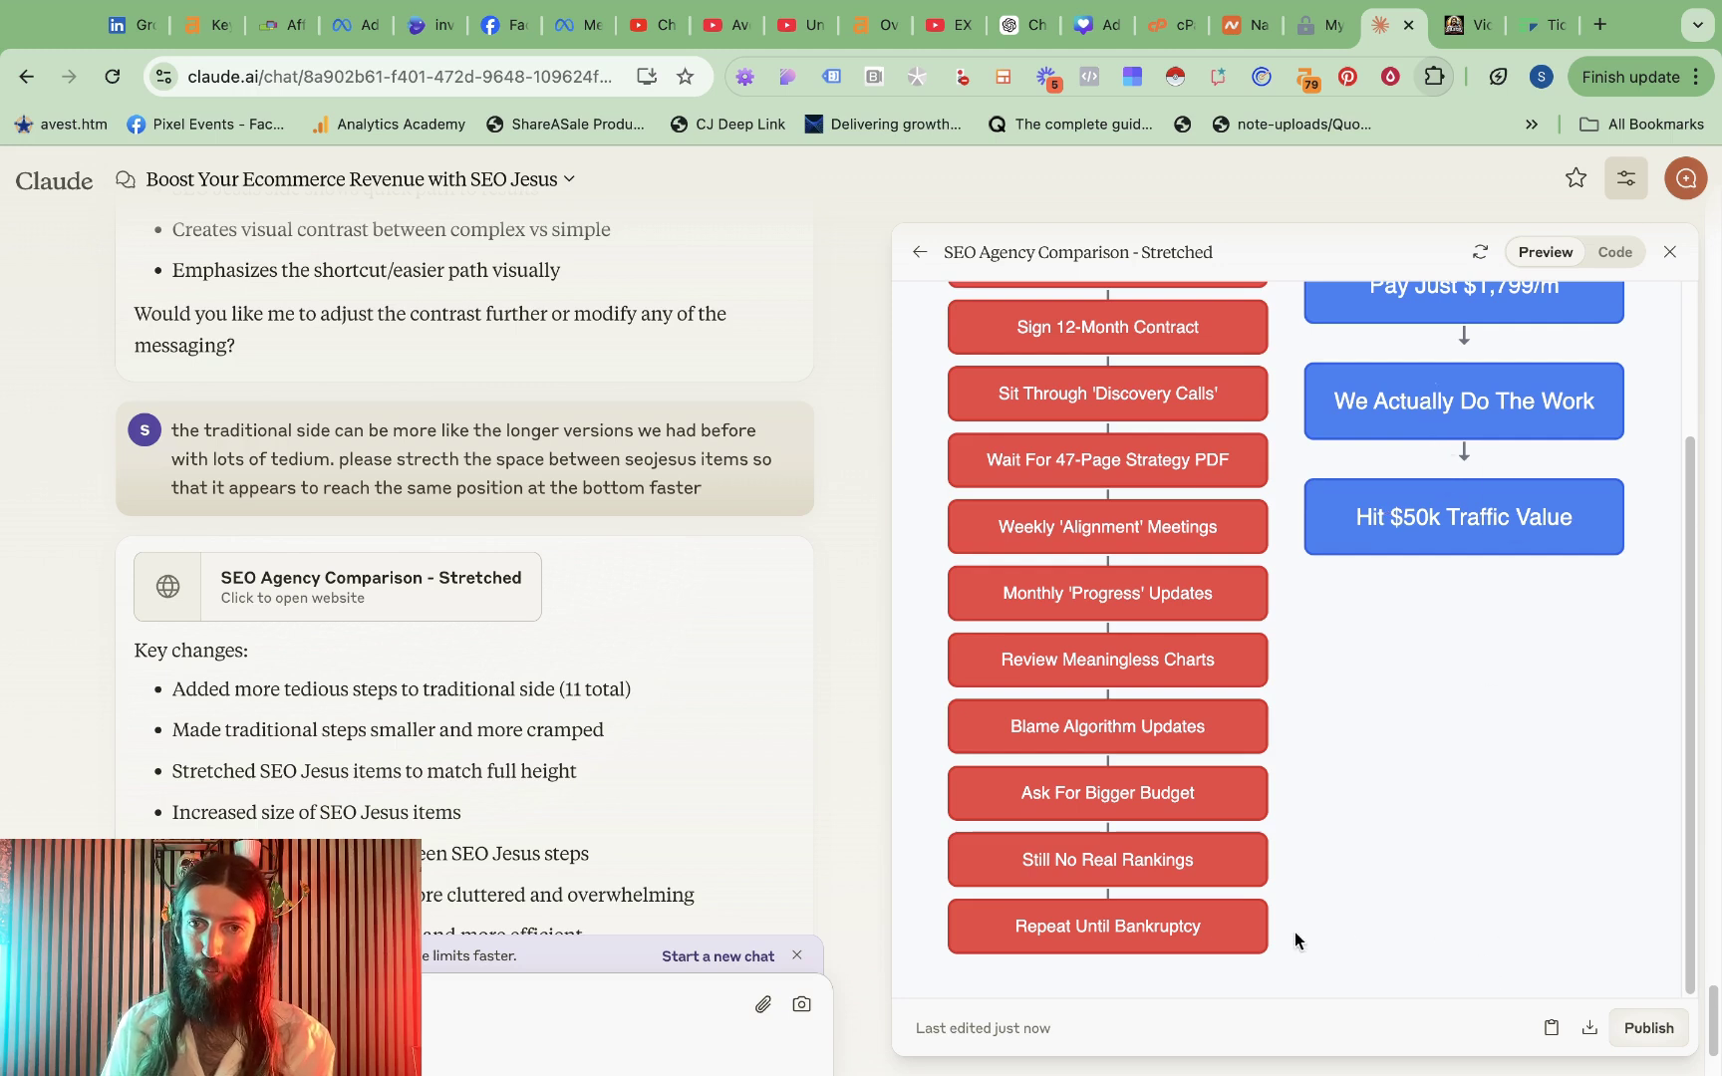
scroll(1470, 913, "up", 3)
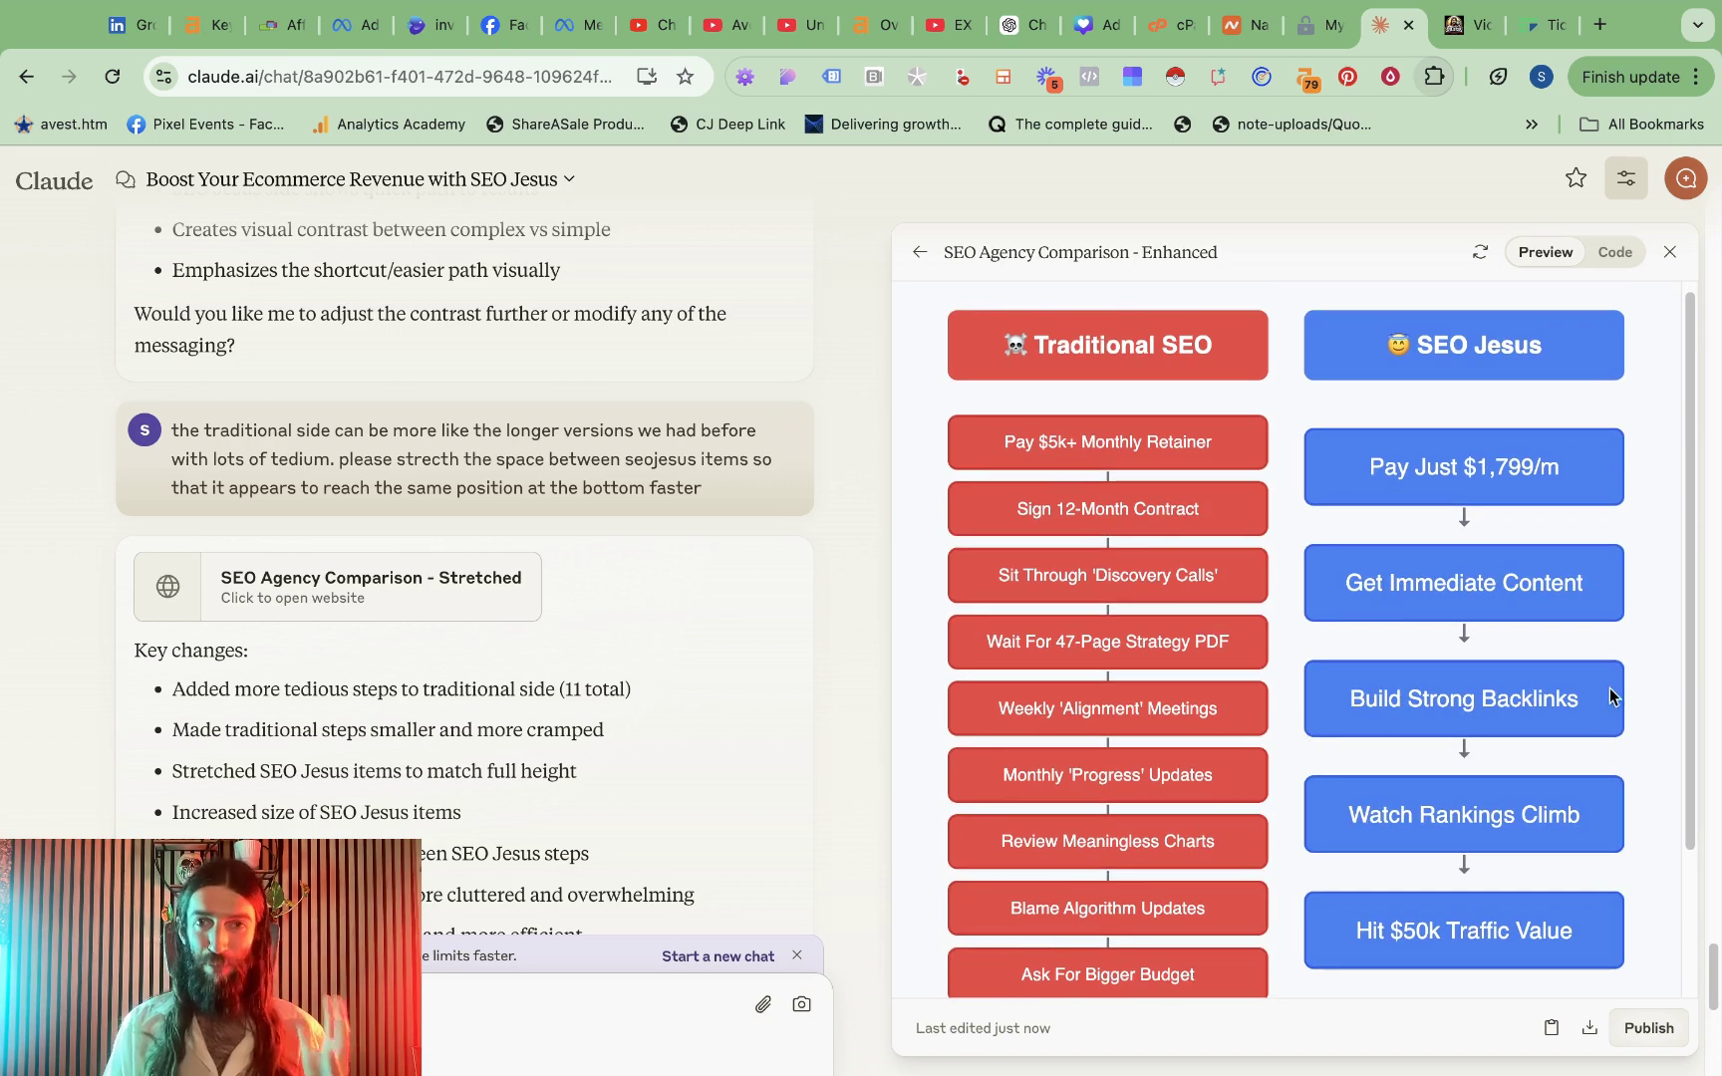
Zoom out on the Enhanced chart and select, then deselect, the 'Pay Just $1,799/m' step text
scroll(1659, 644, "down", 3)
scroll(1655, 632, "up", 3)
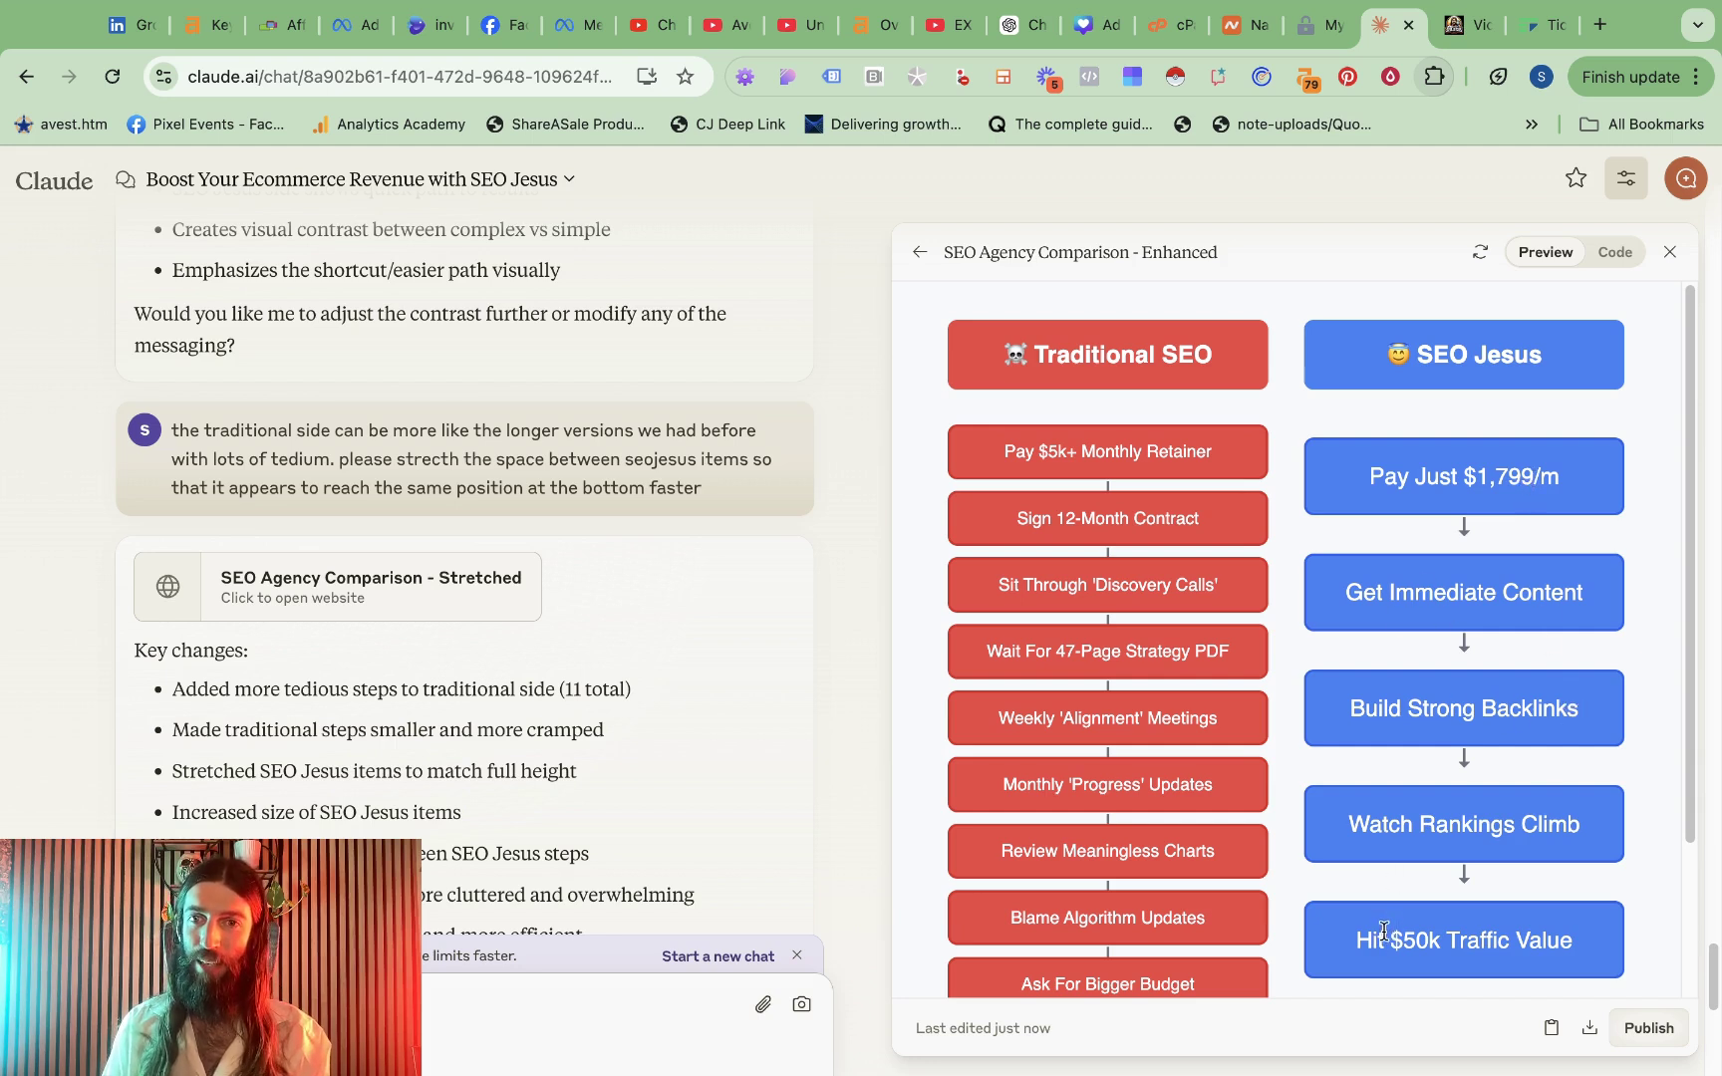
scroll(1386, 926, "down", 3)
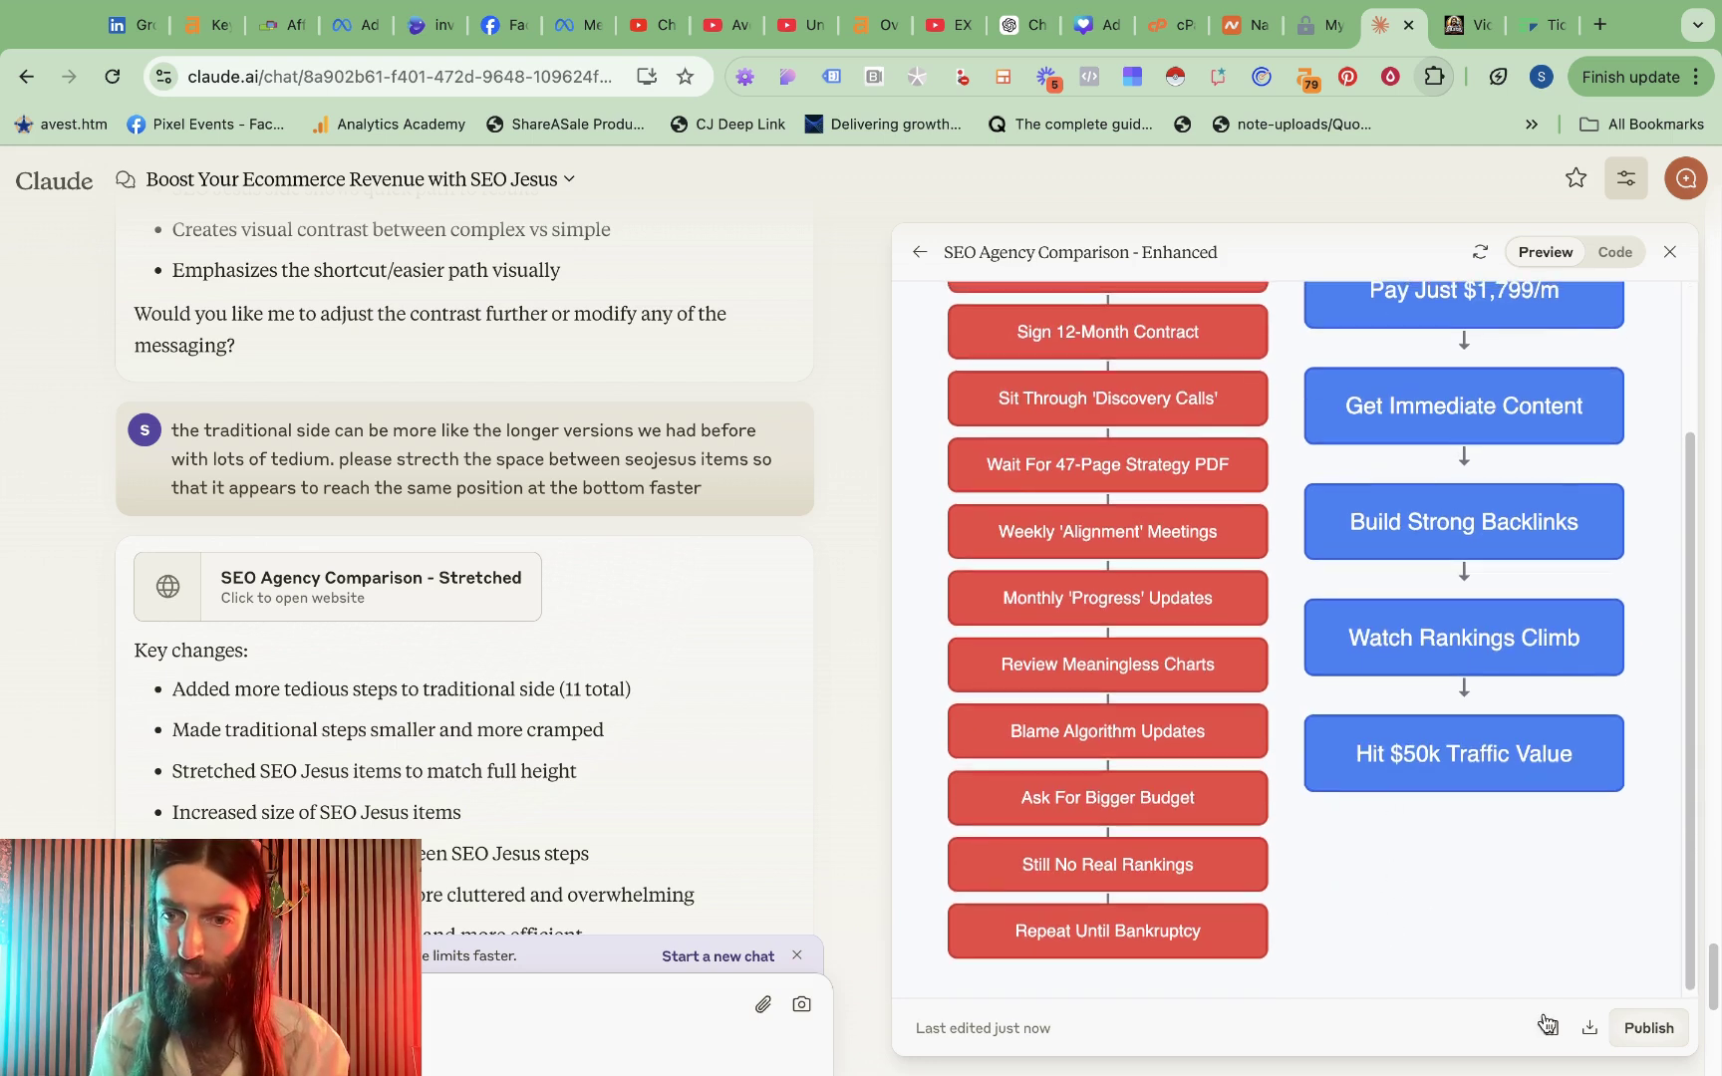
key("super+minus")
key("super+minus")
key("super+minus")
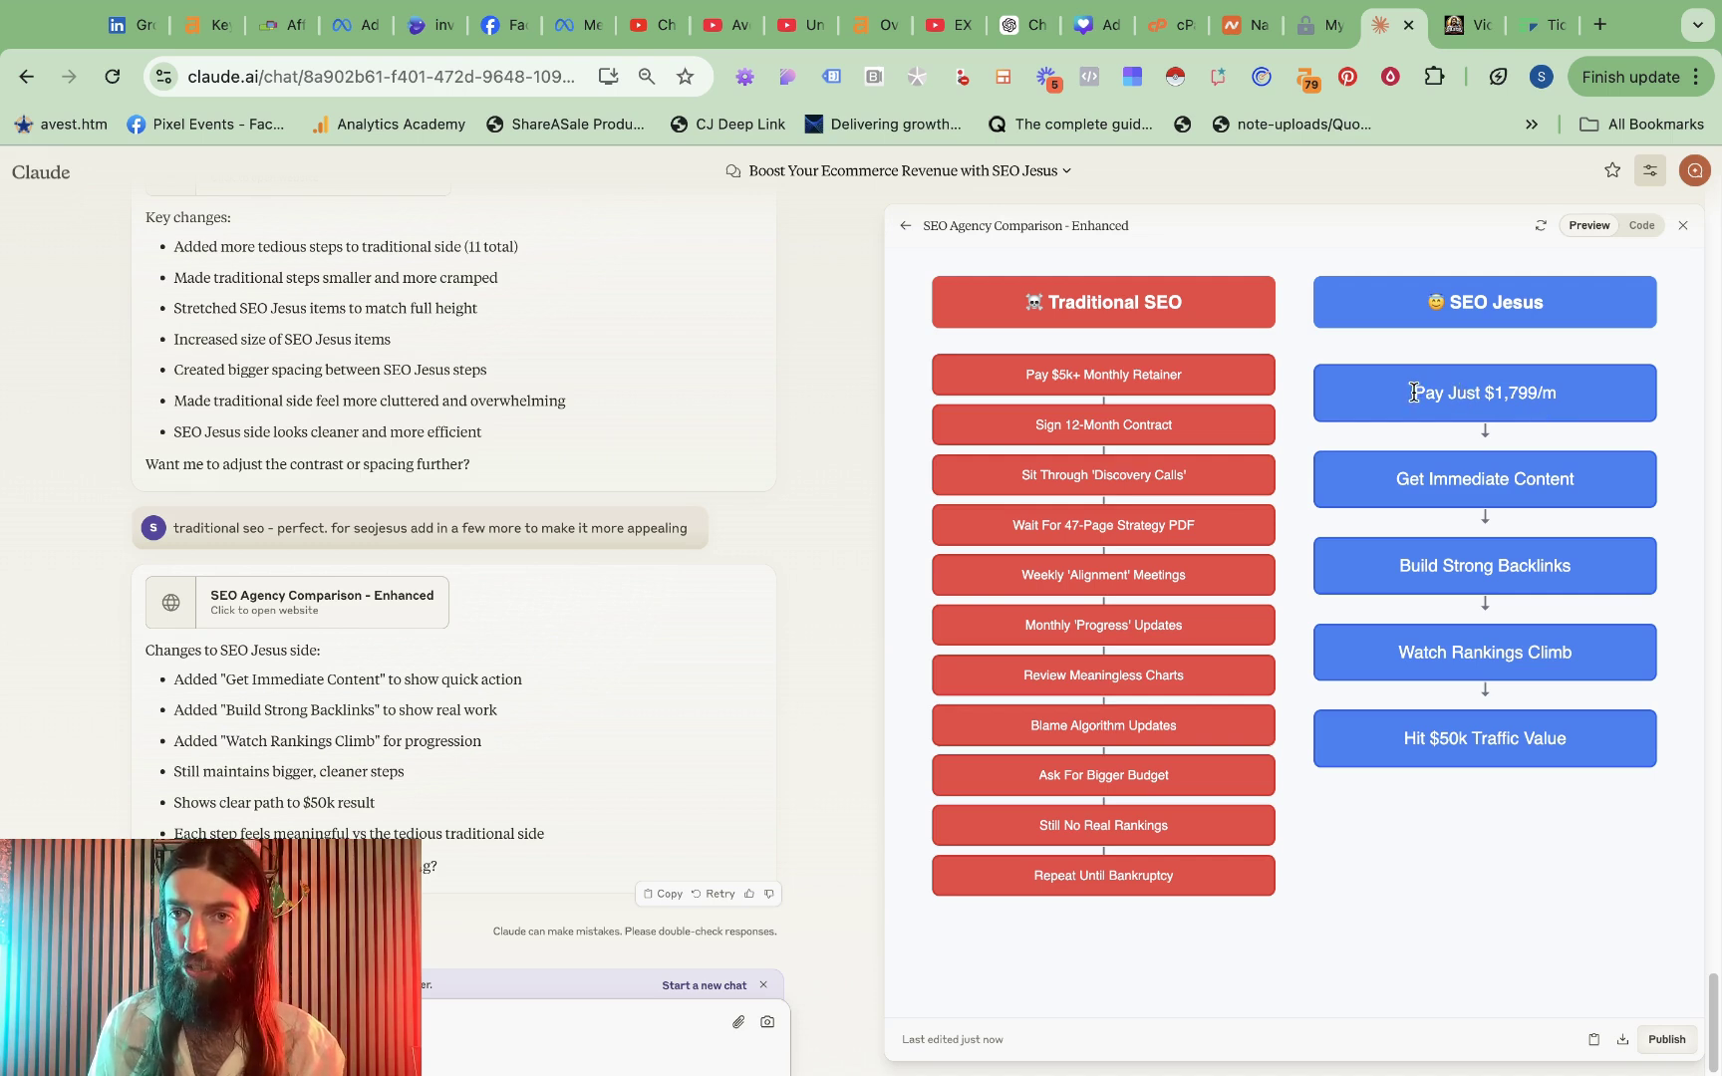
left_click_drag(1413, 394, 1558, 393)
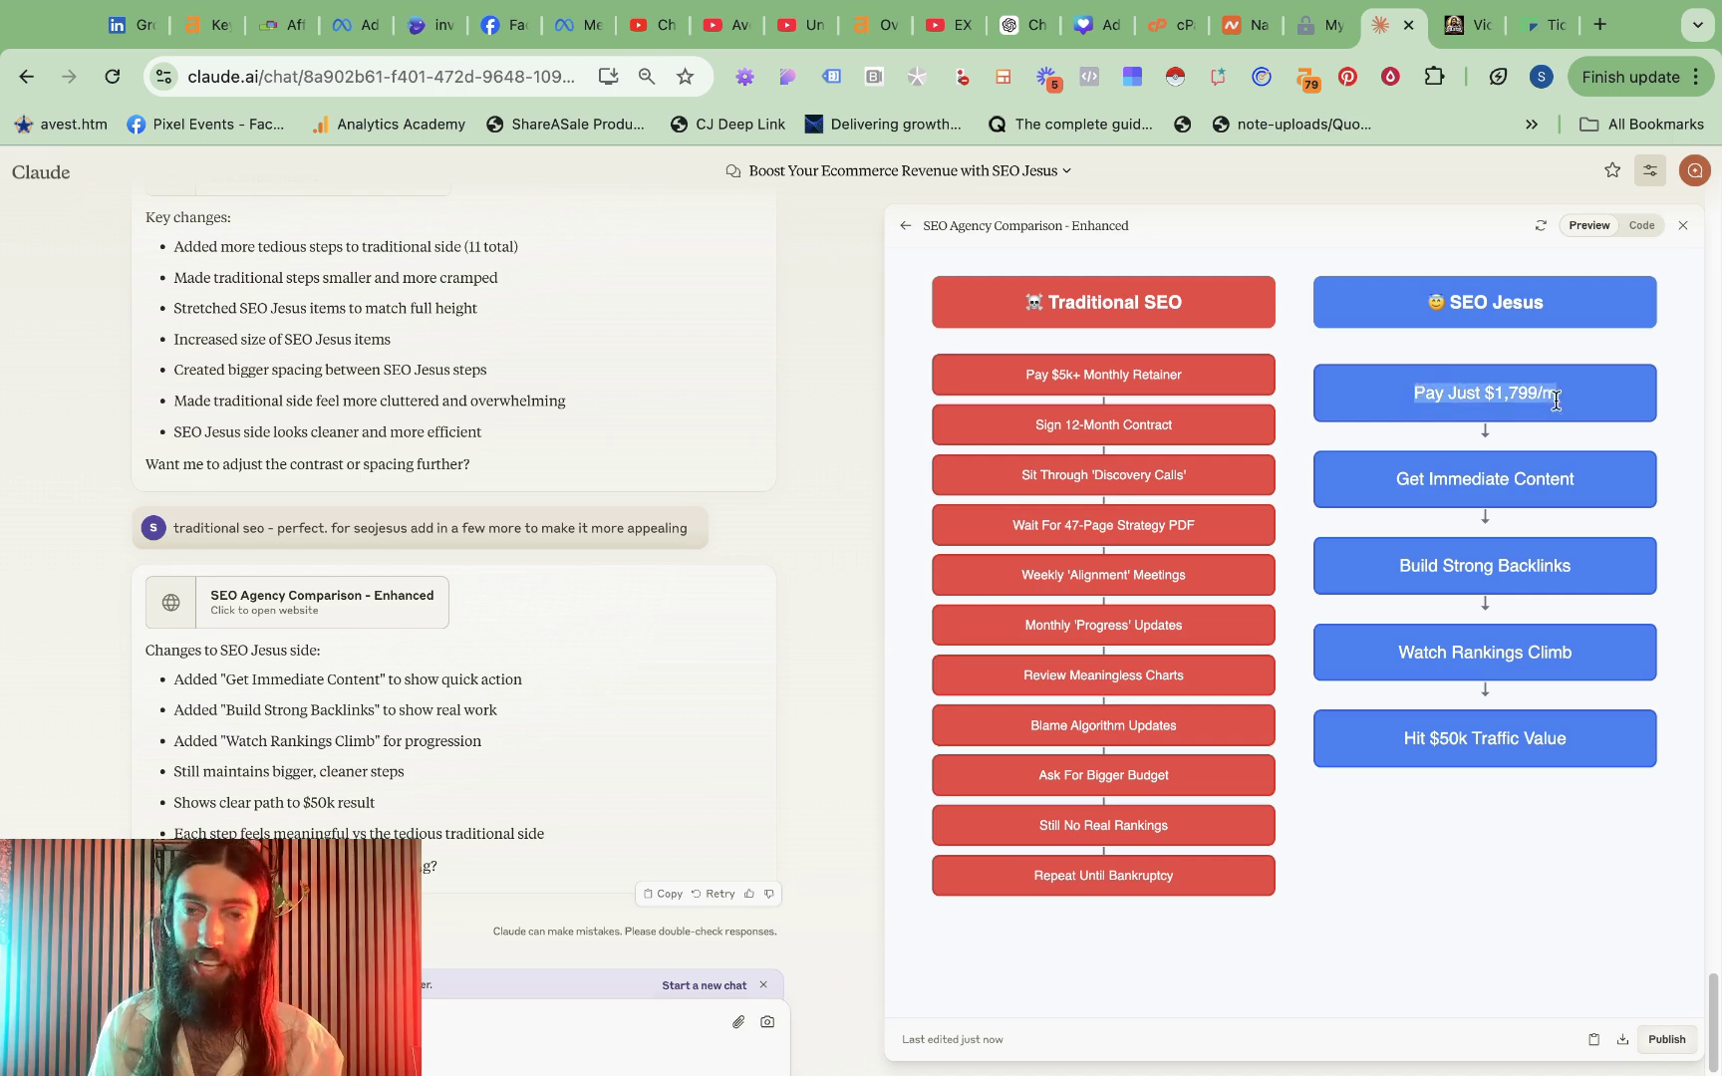
left_click(1601, 480)
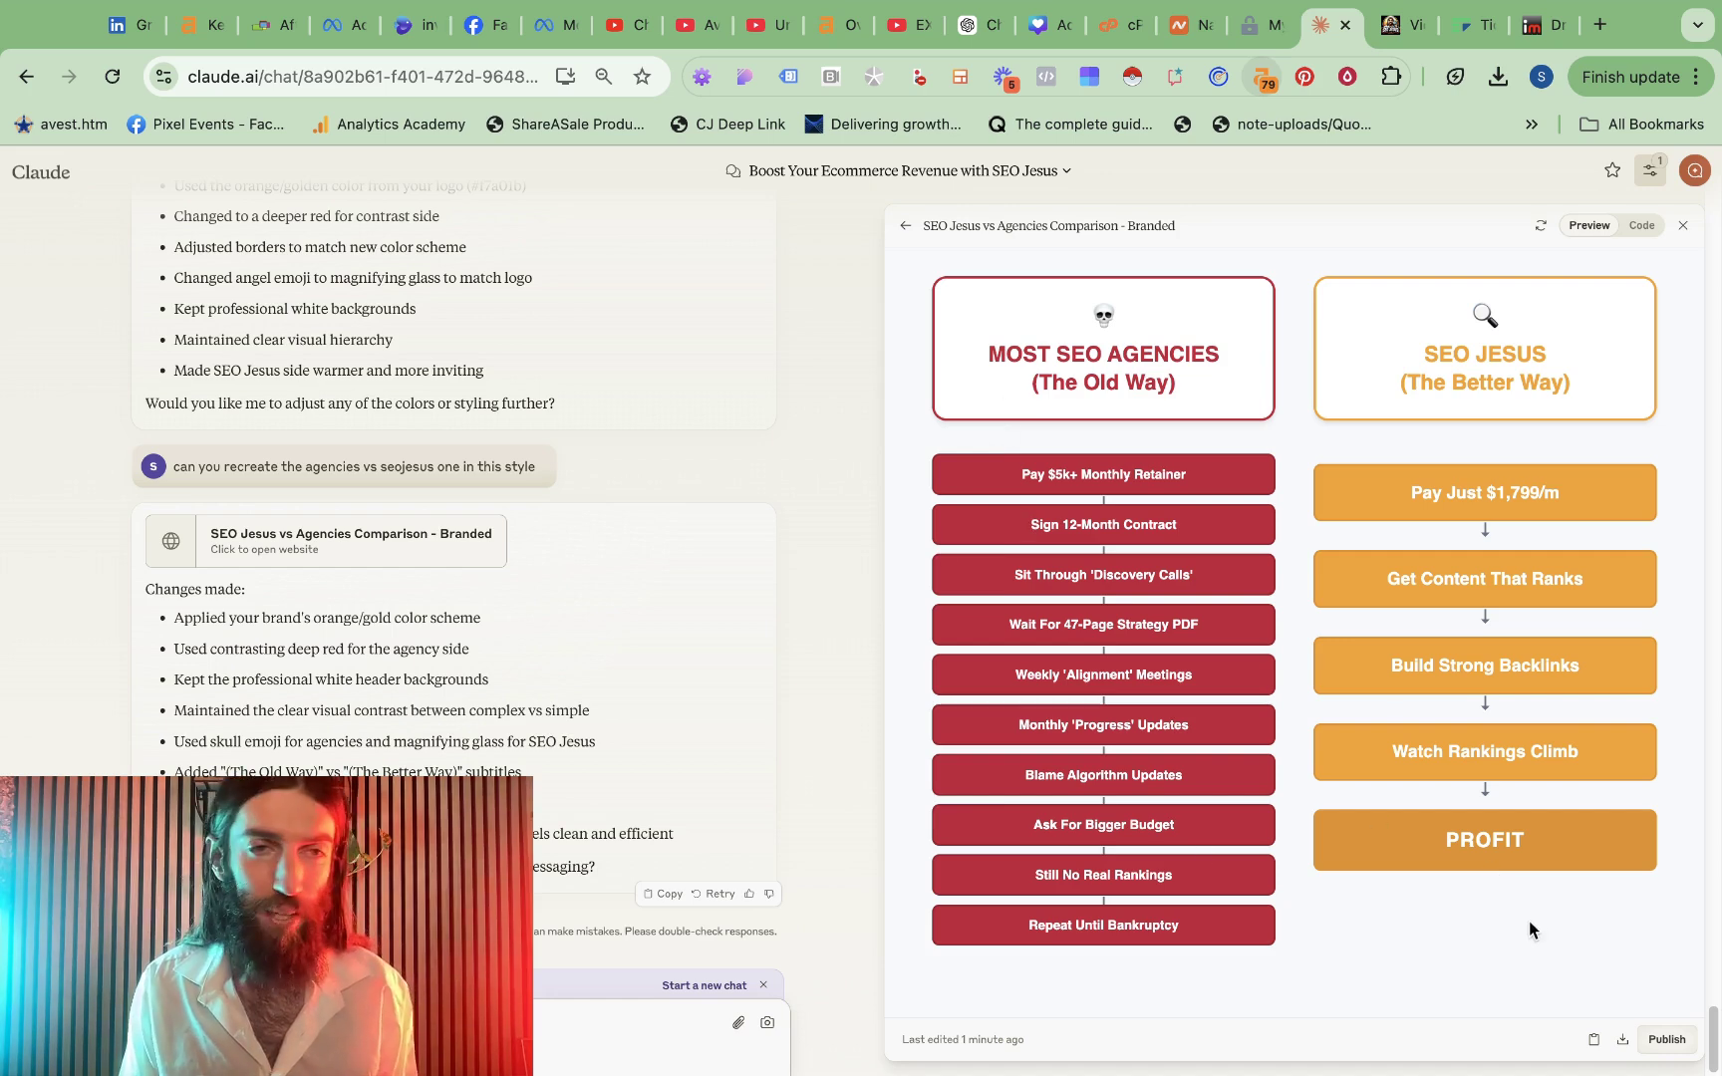
scroll(365, 591, "up", 5)
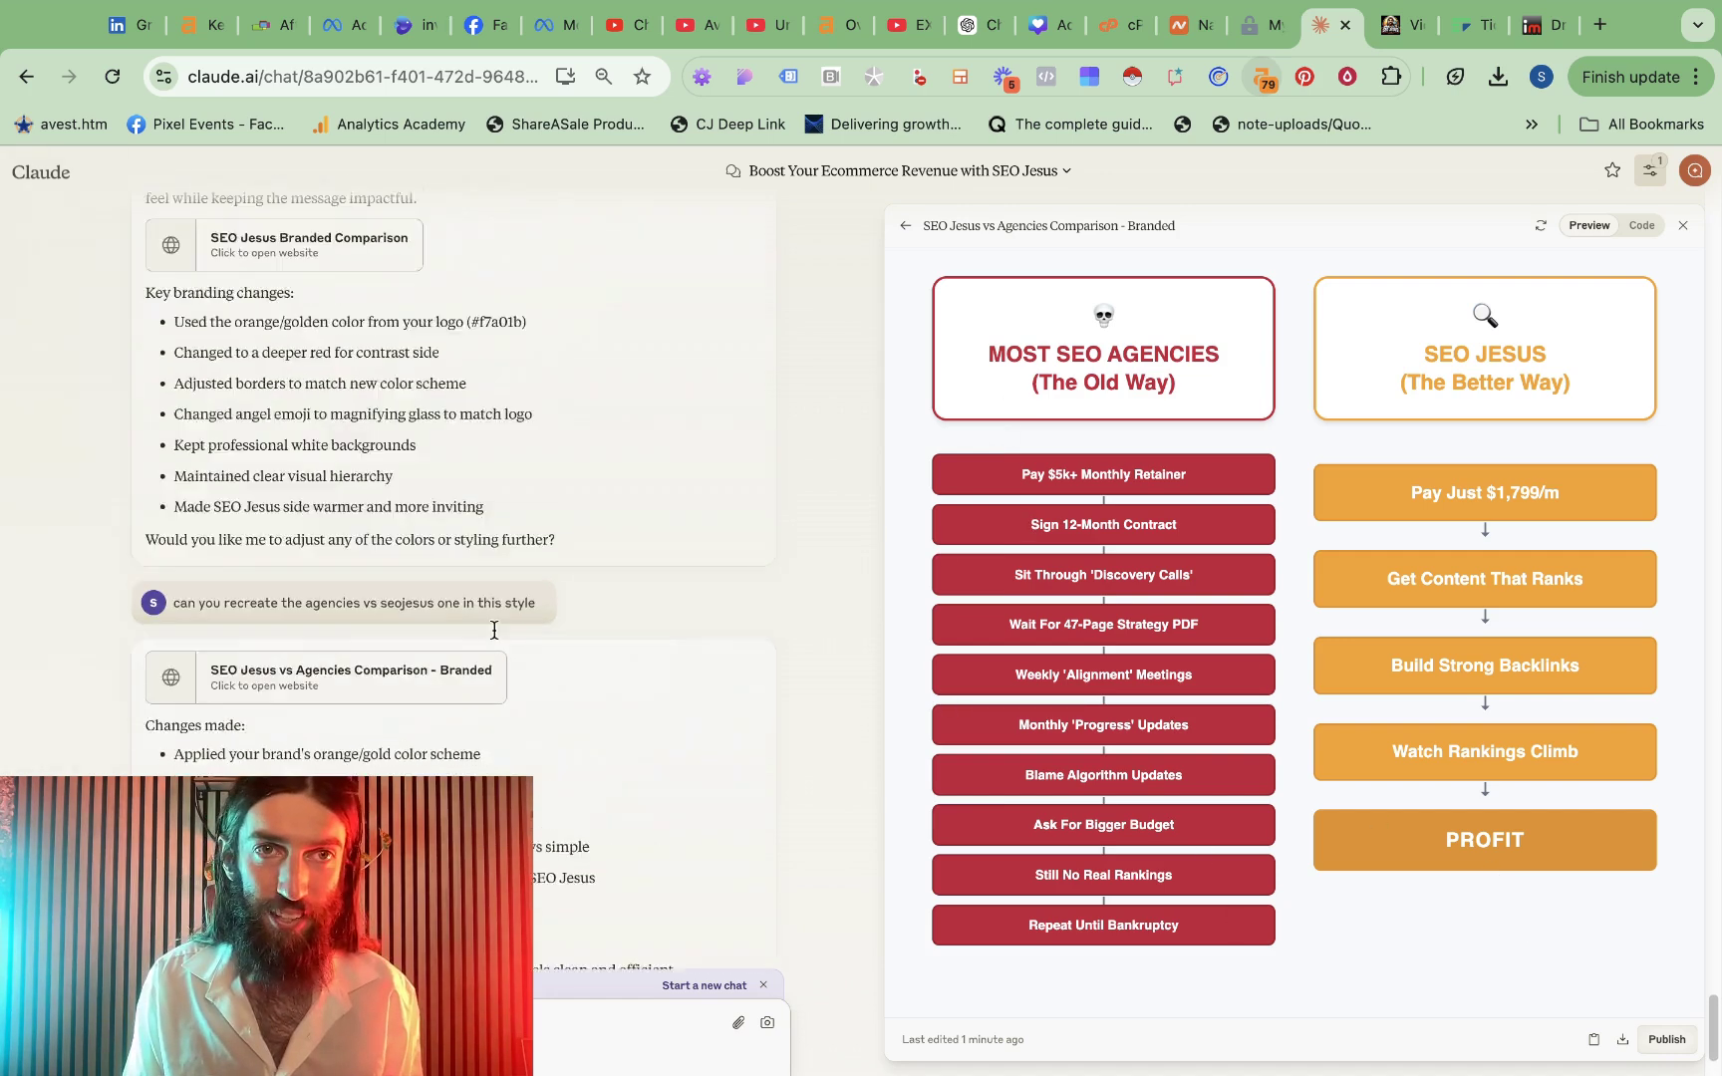
left_click(275, 642)
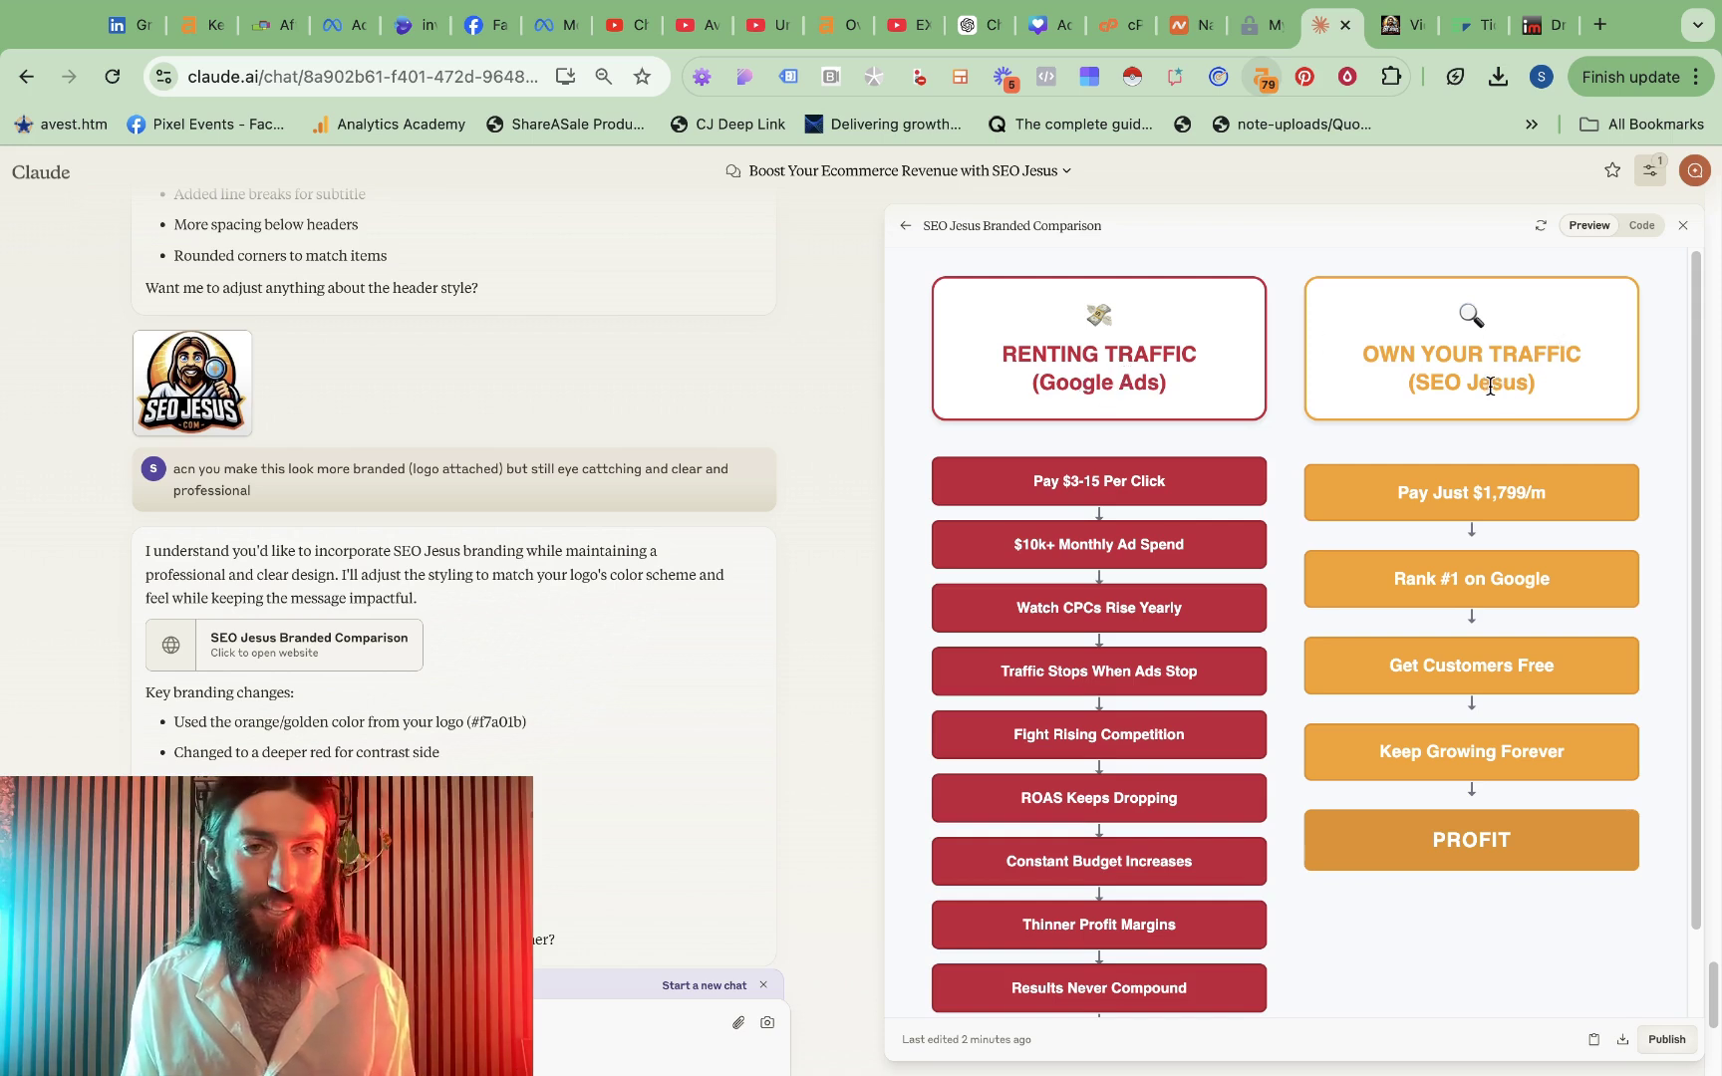
scroll(1252, 668, "down", 1)
scroll(621, 627, "down", 5)
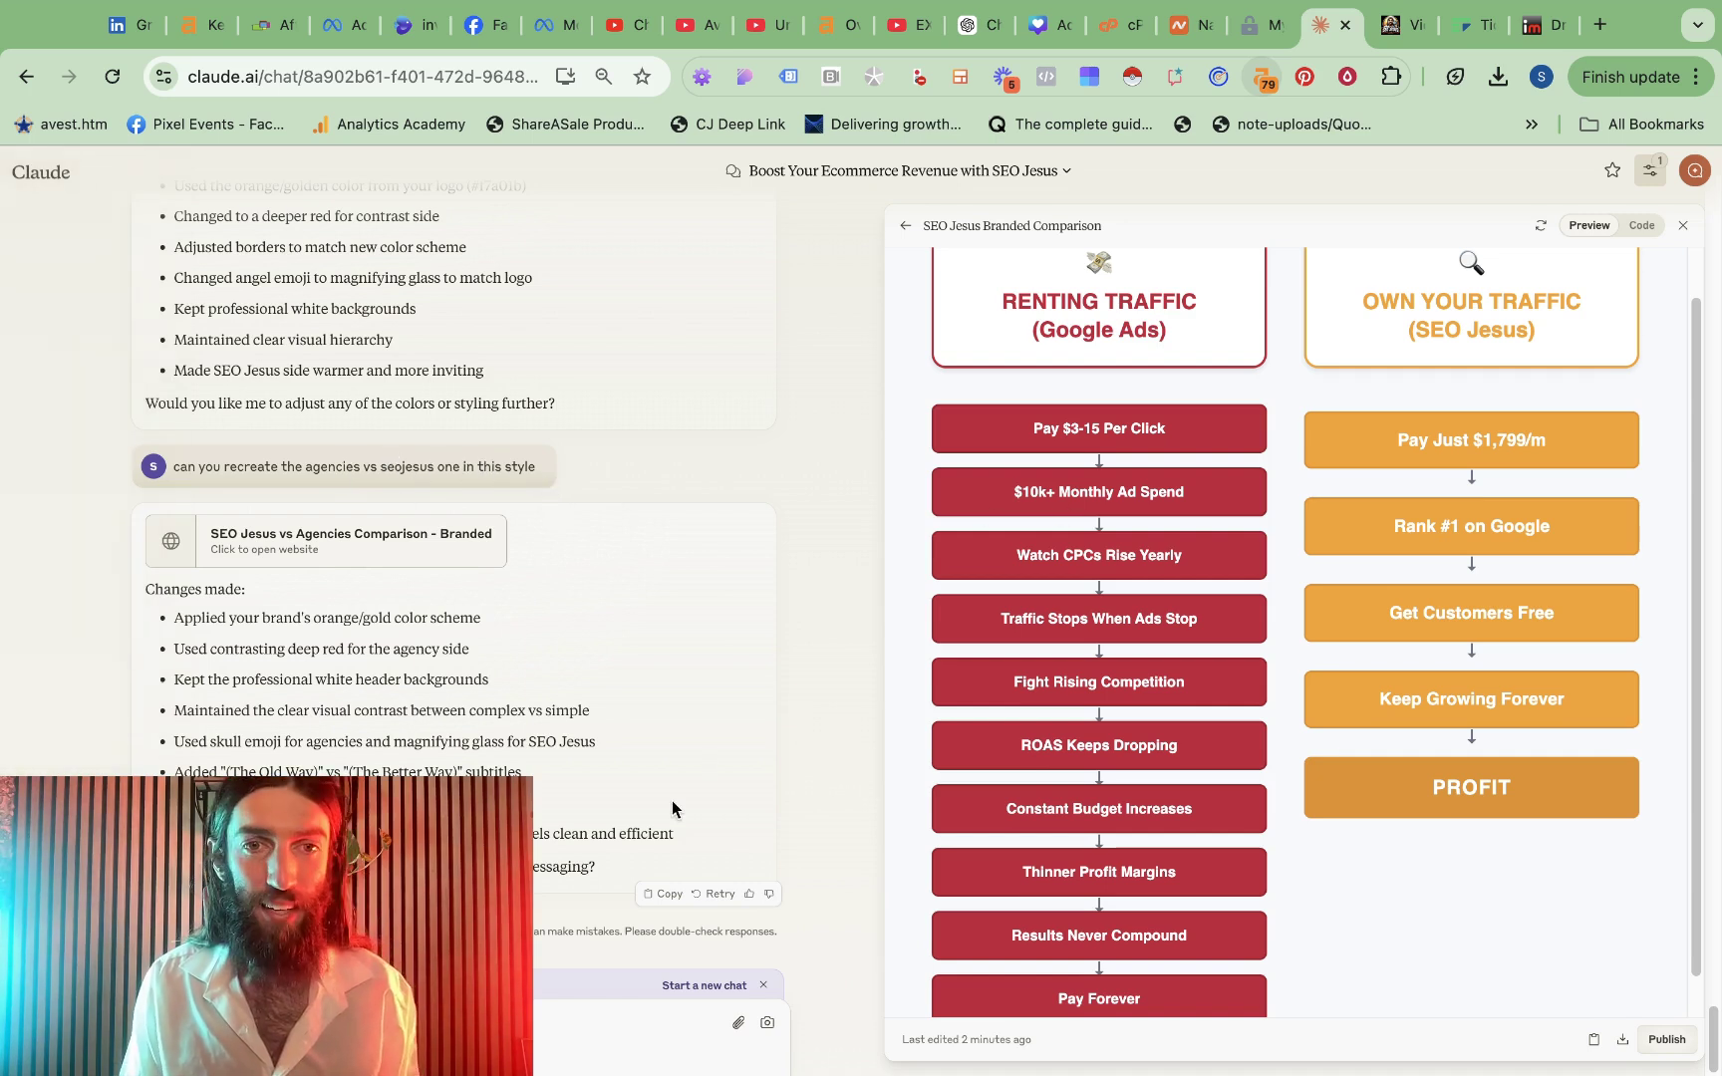
left_click(302, 560)
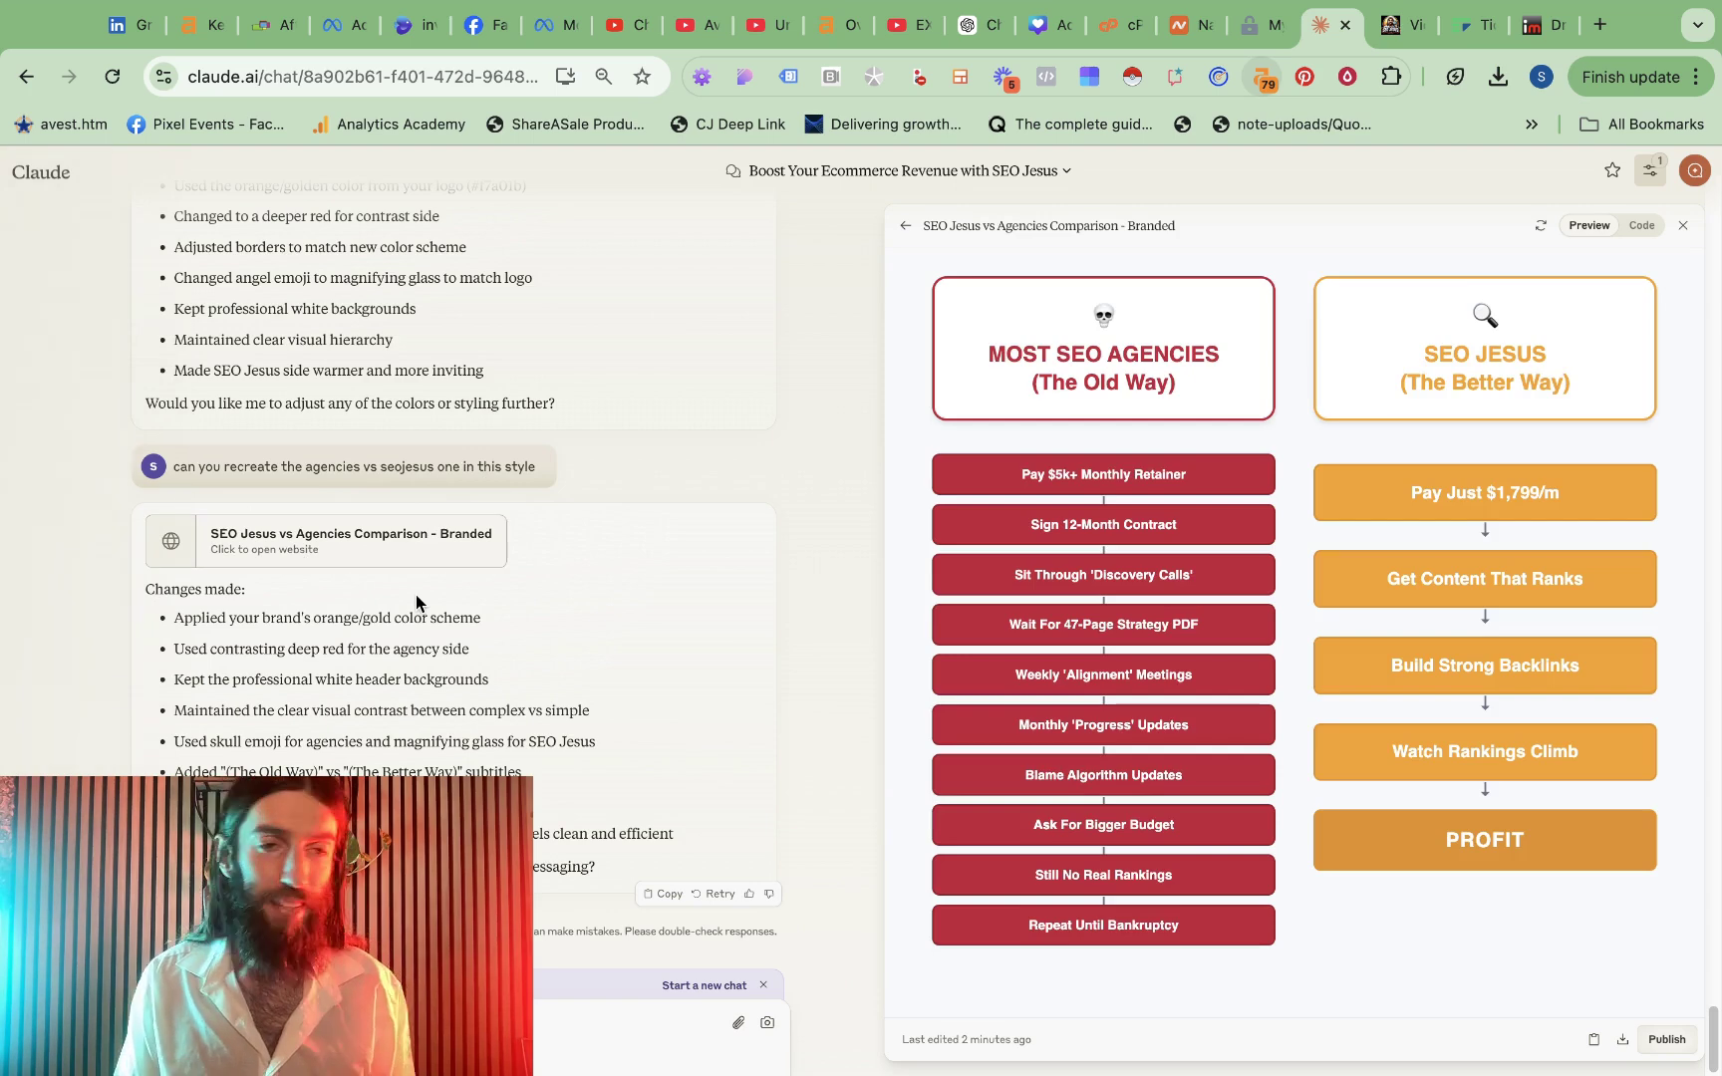